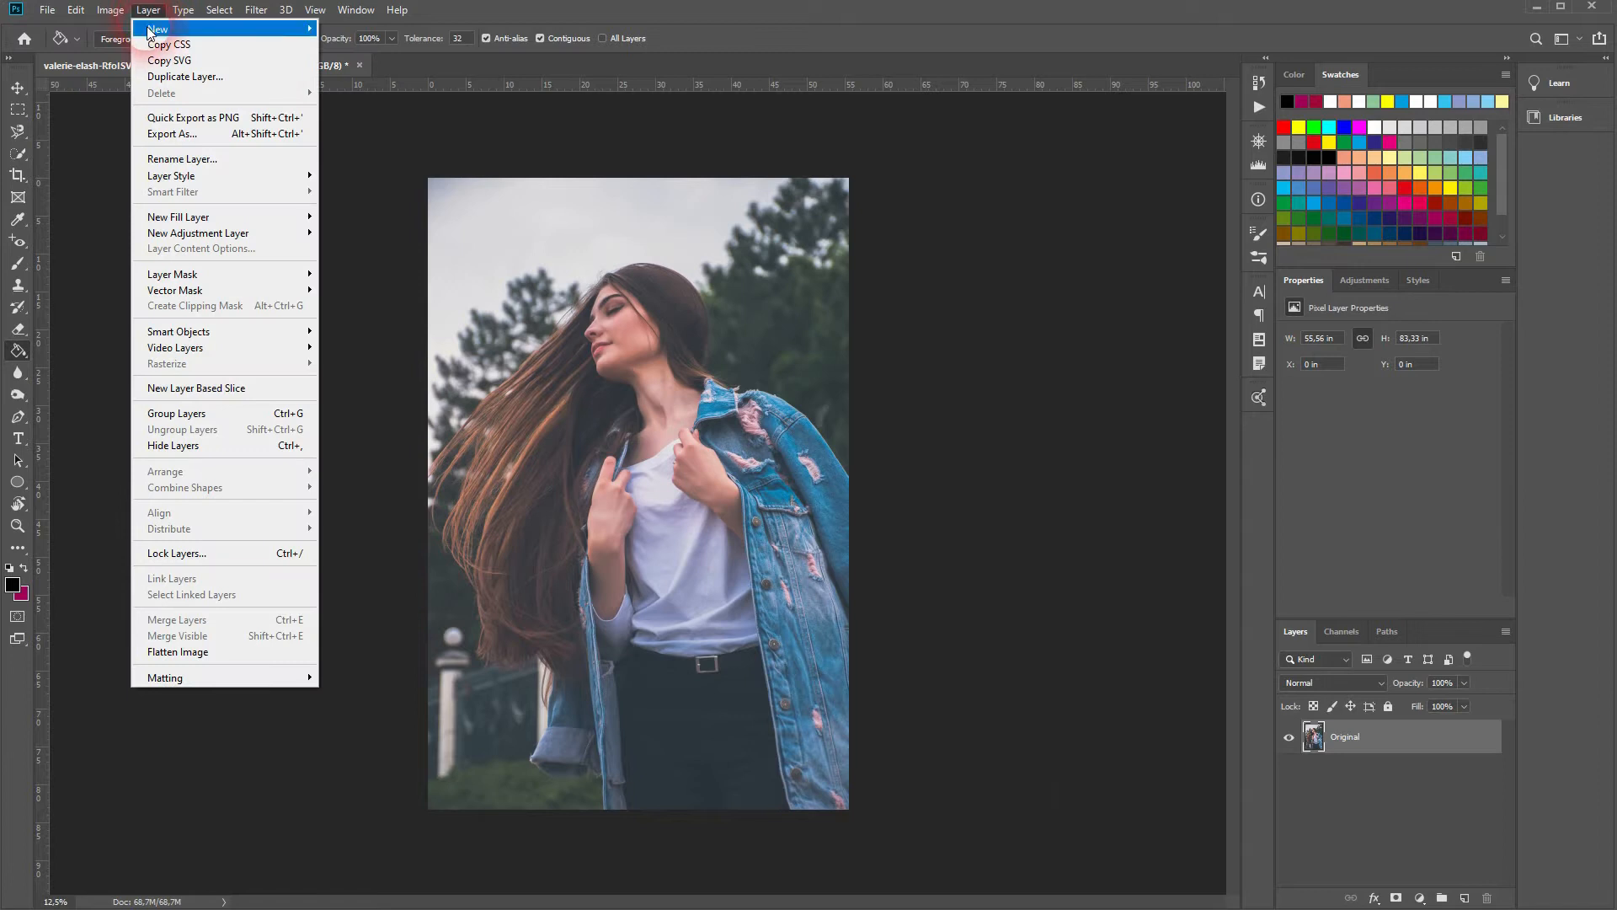
# Create a gradient fill layer above the photo with its blending mode set to Screen.
pyautogui.moveTo(252, 218)
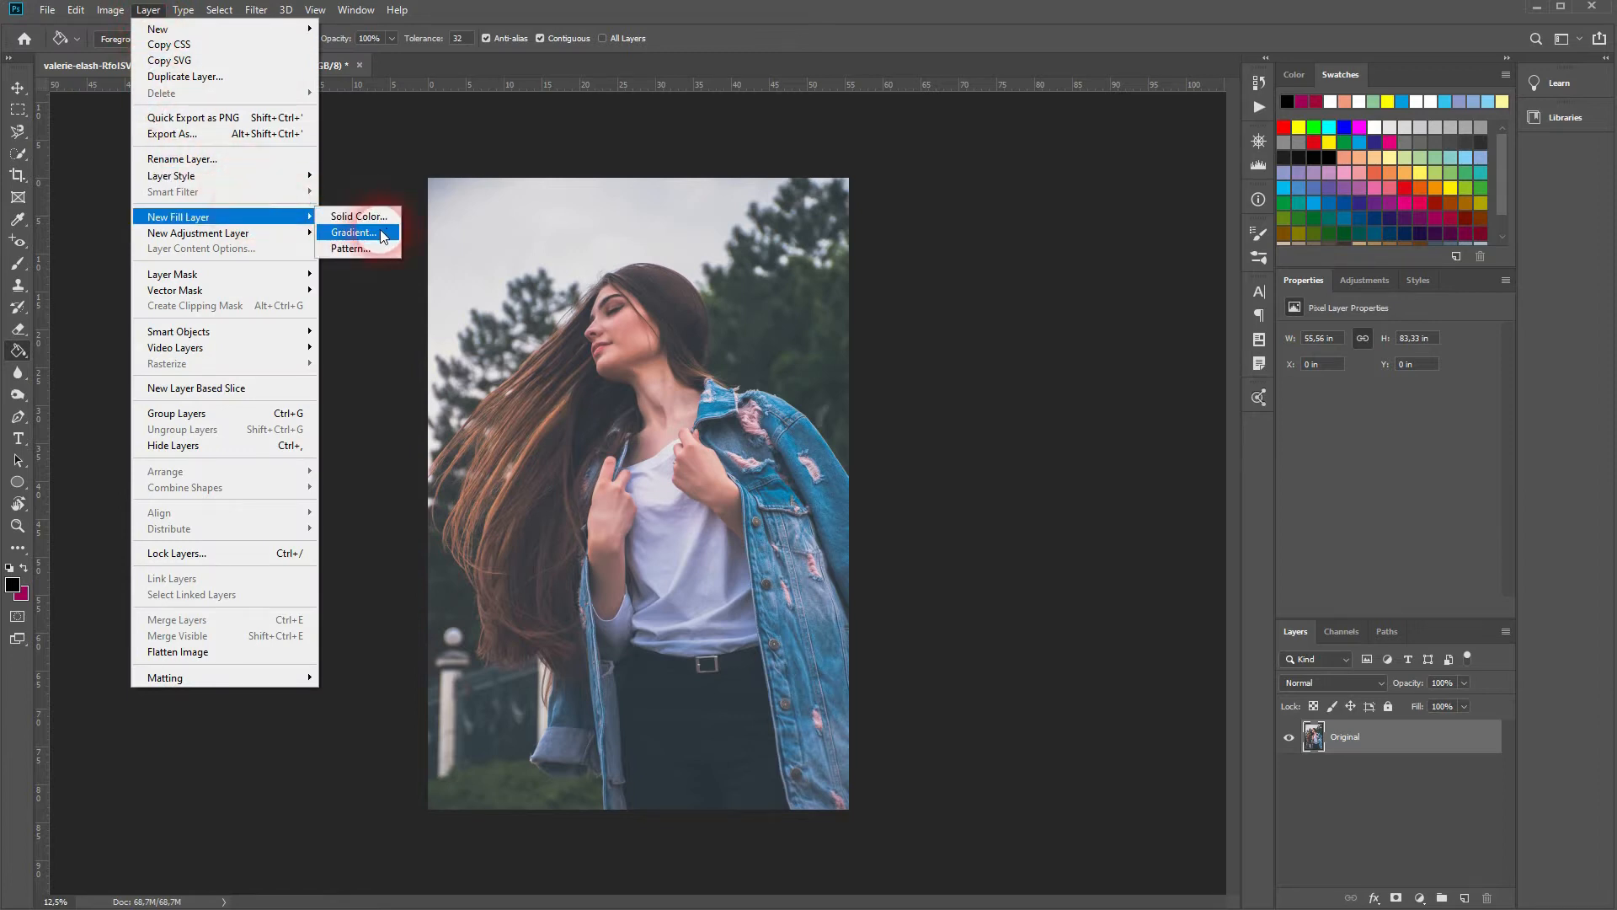
pyautogui.click(383, 234)
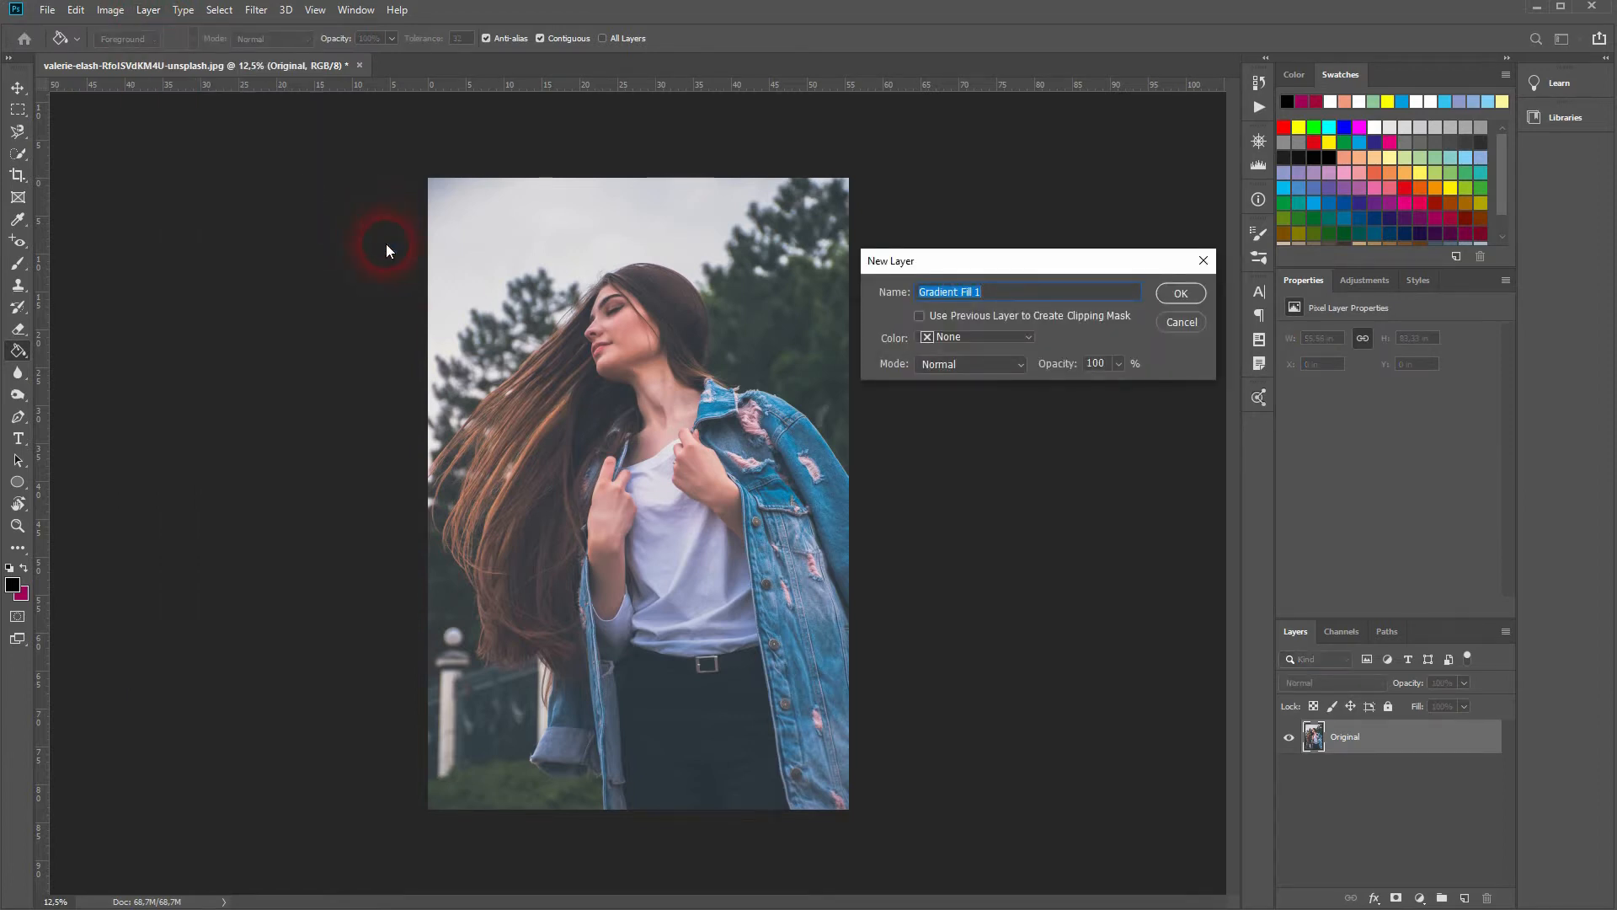
pyautogui.click(1017, 366)
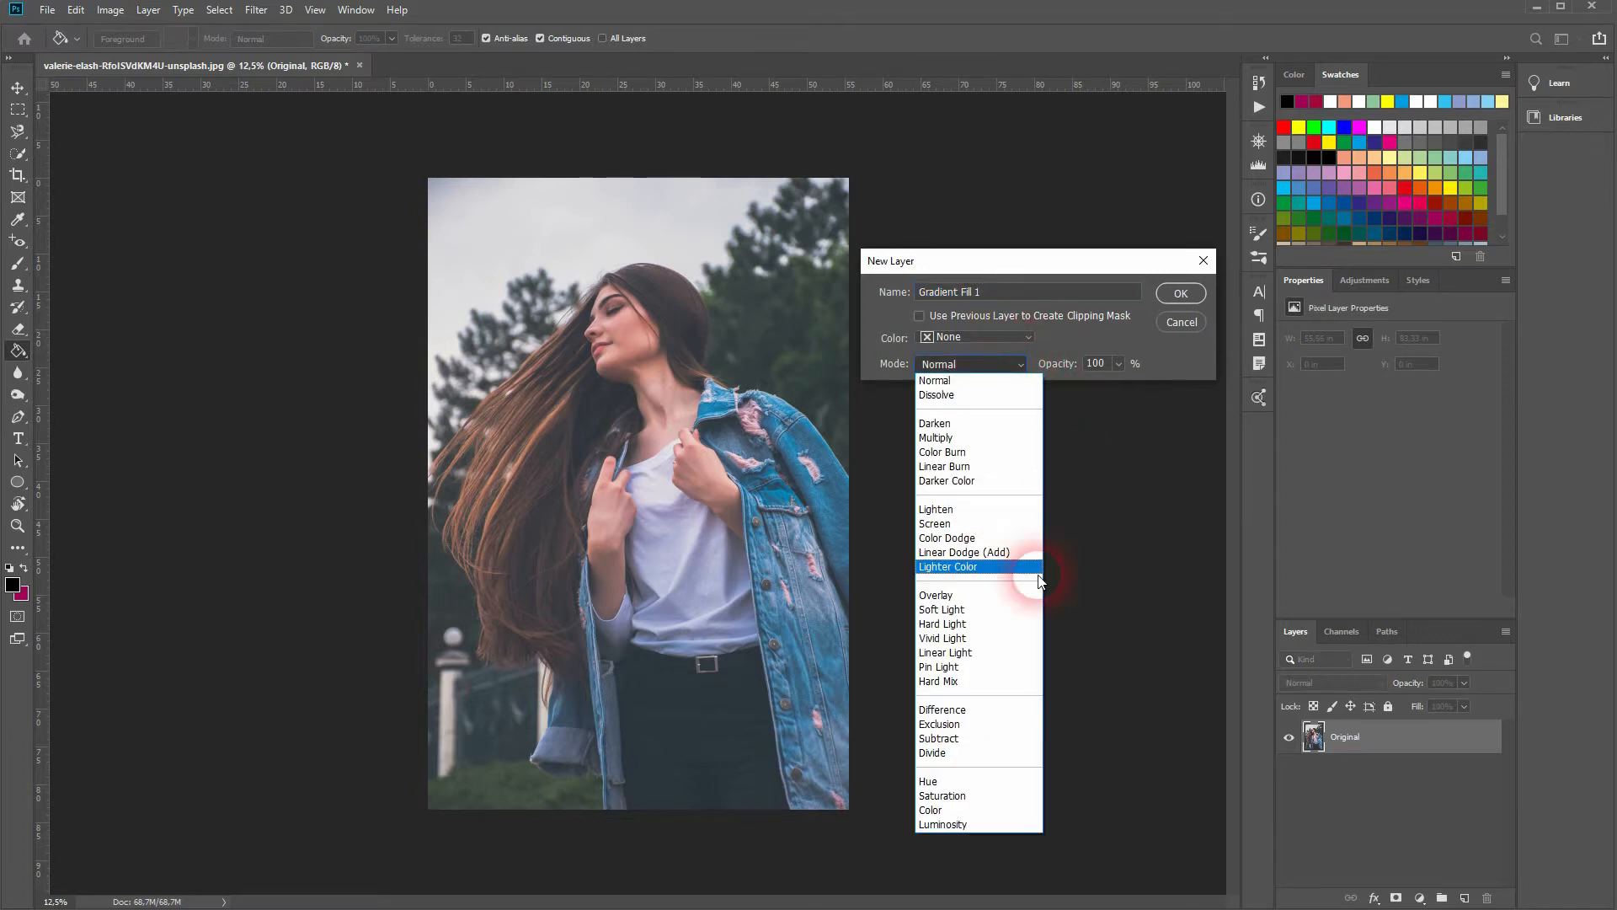
pyautogui.click(977, 524)
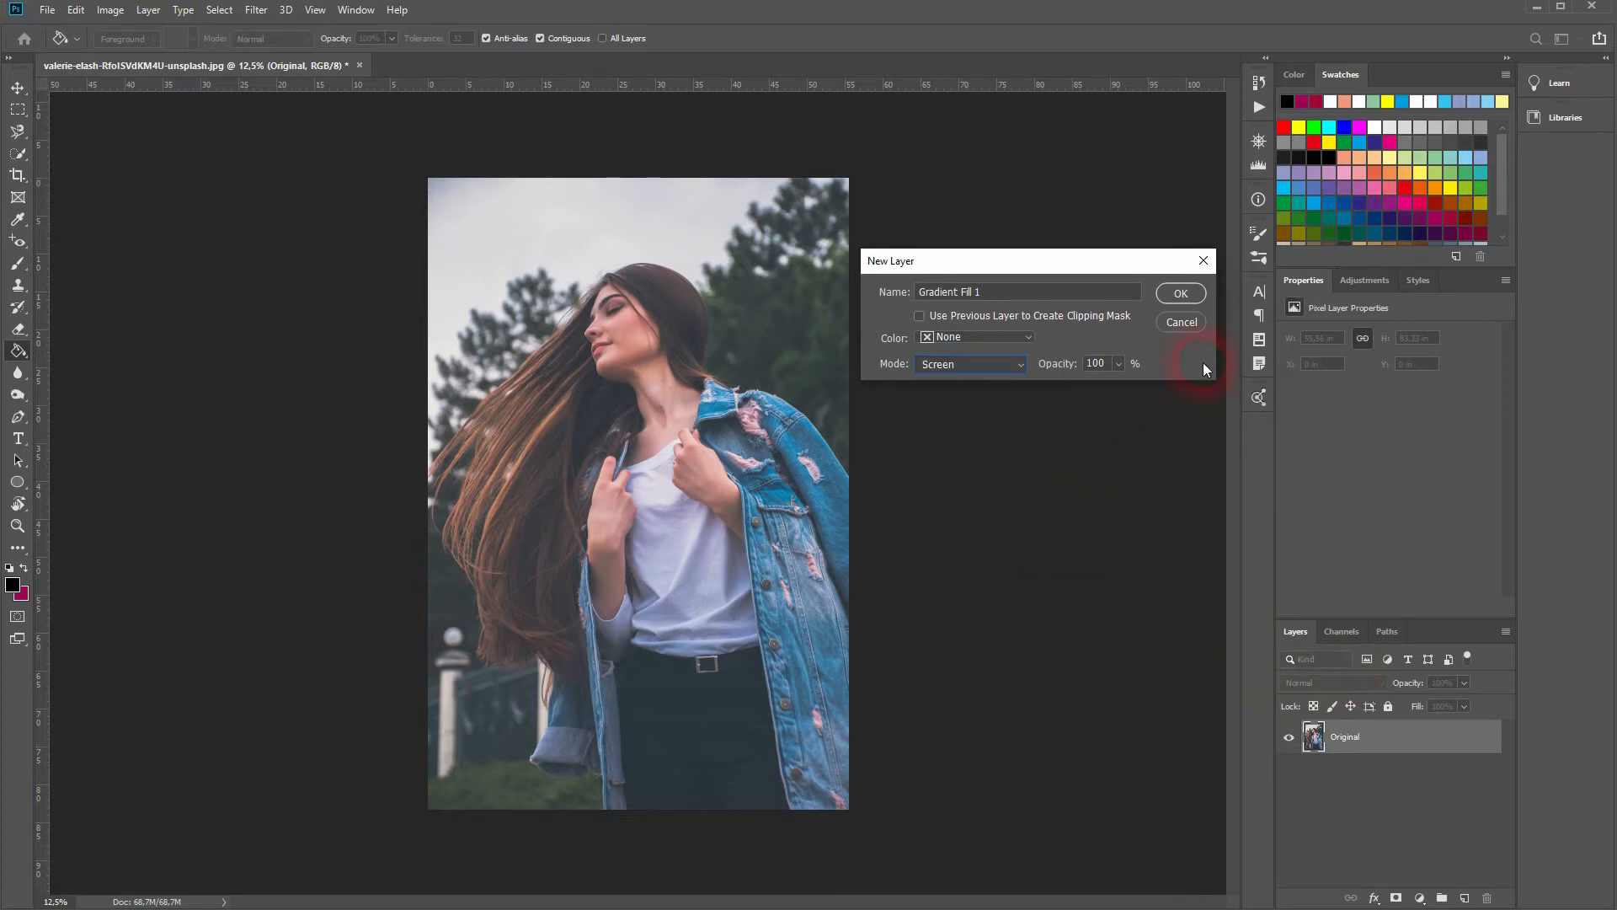
pyautogui.click(1181, 294)
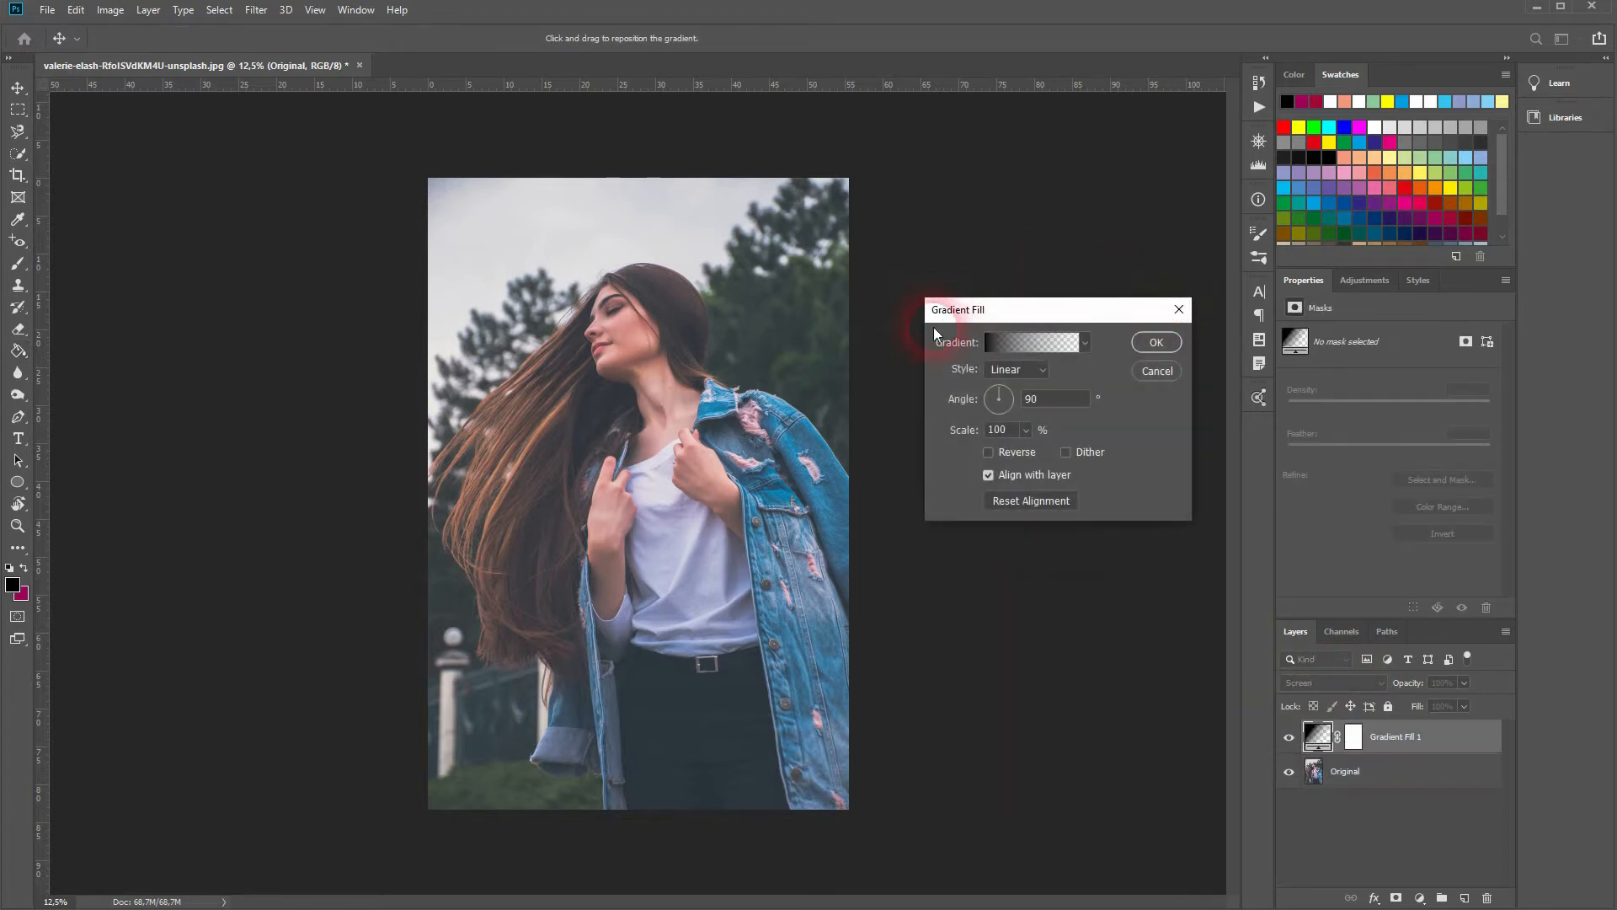
# Open the fill's gradient for editing and look through the available gradient preset libraries.
pyautogui.click(1033, 342)
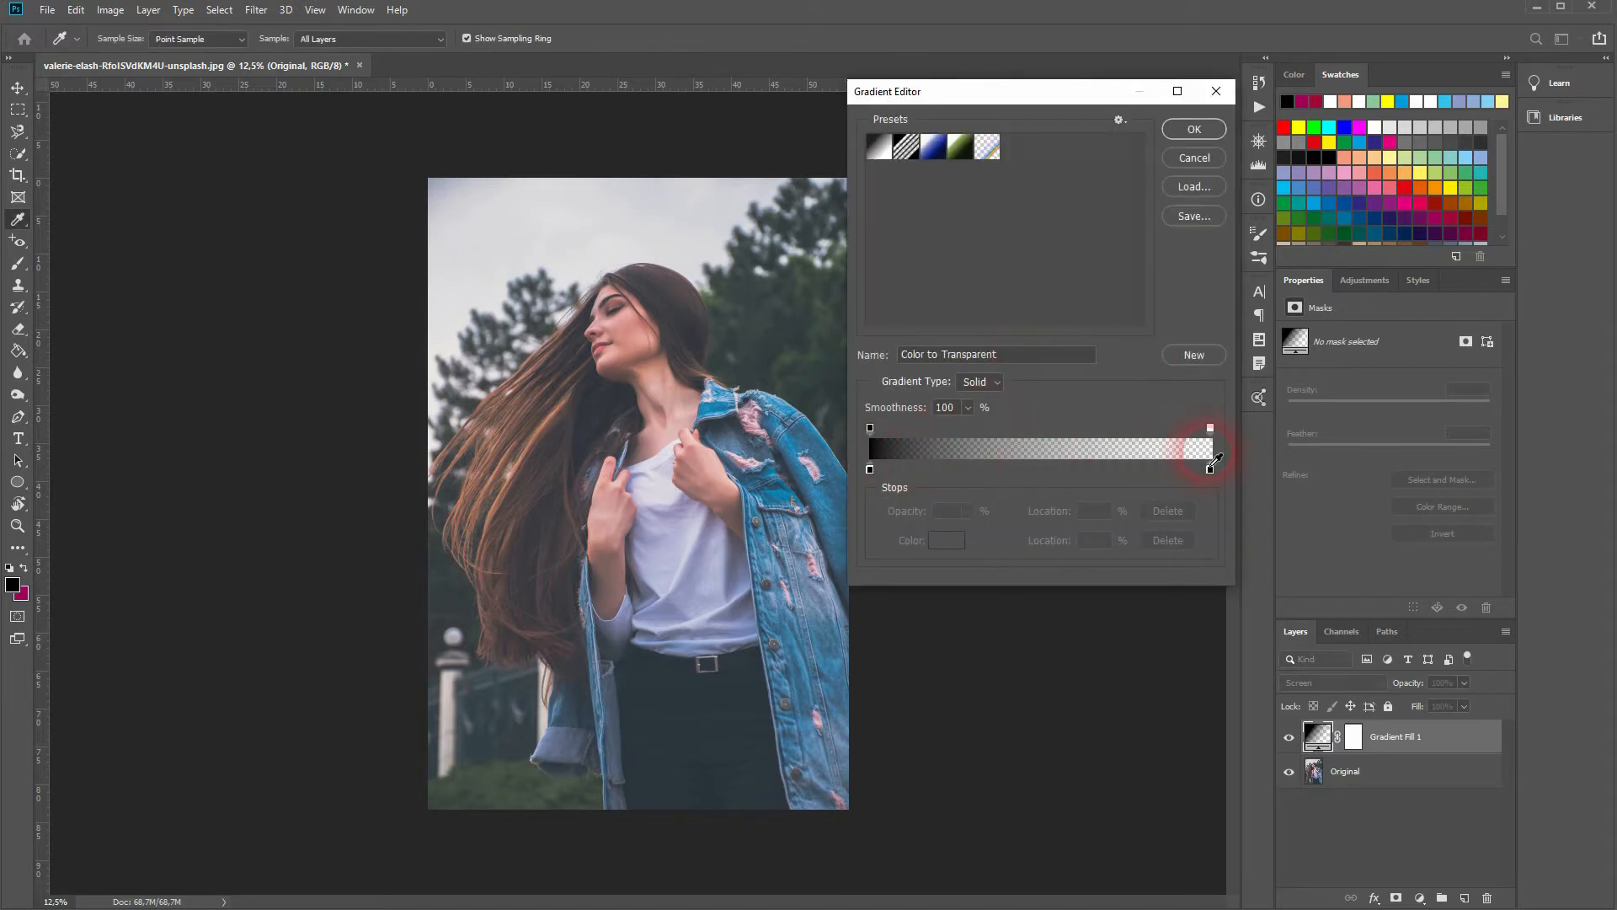
pyautogui.click(1119, 121)
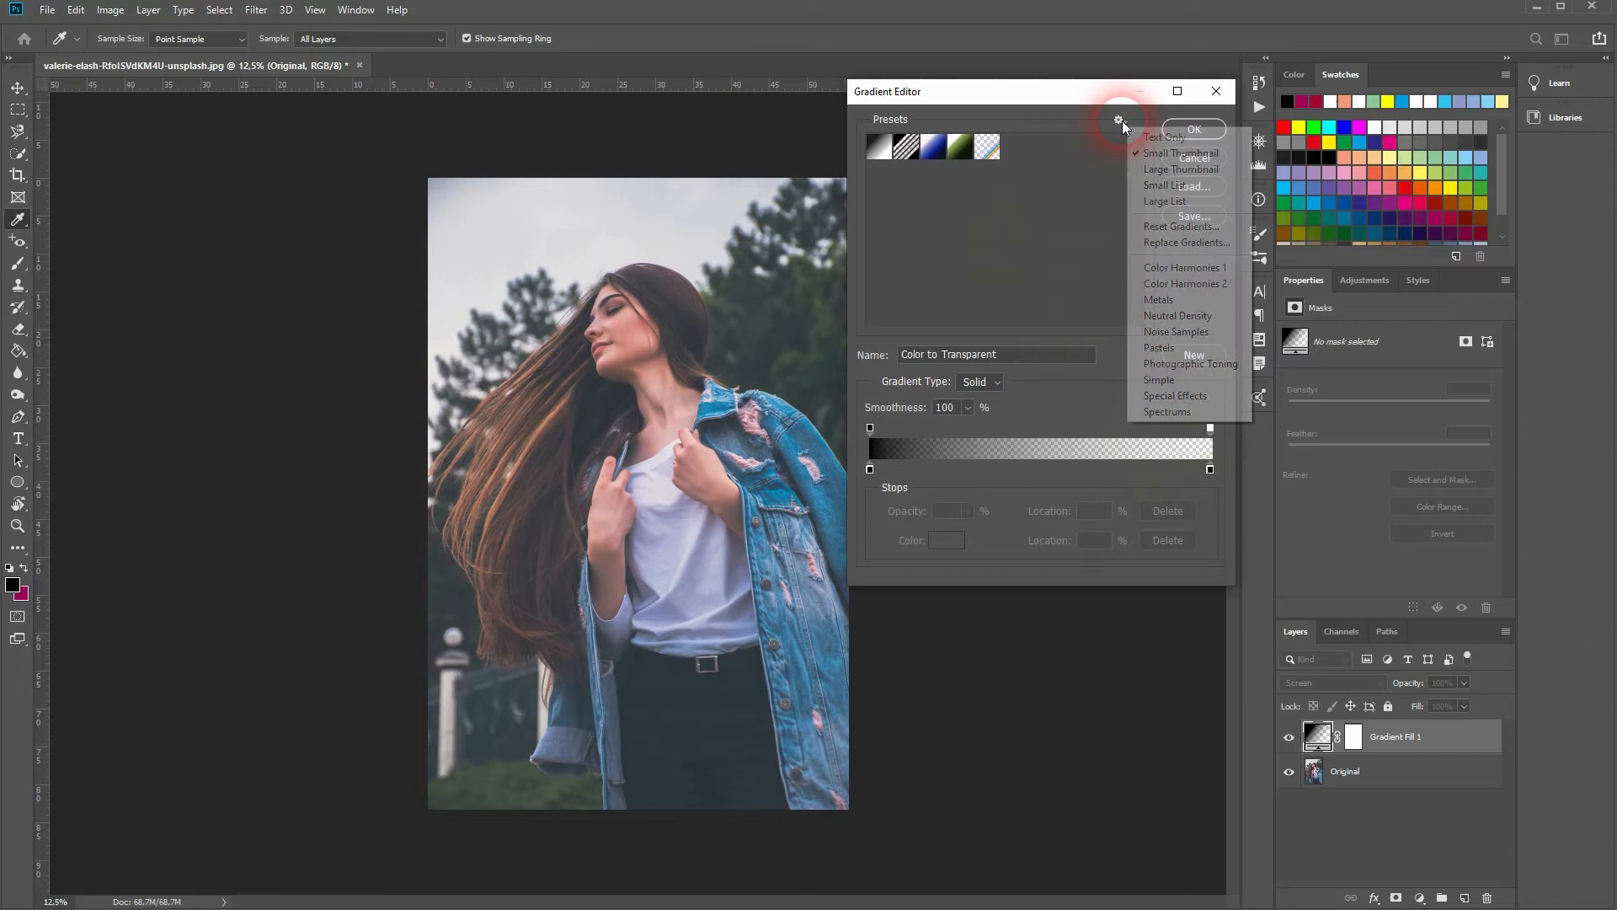
pyautogui.click(1123, 119)
pyautogui.click(1124, 120)
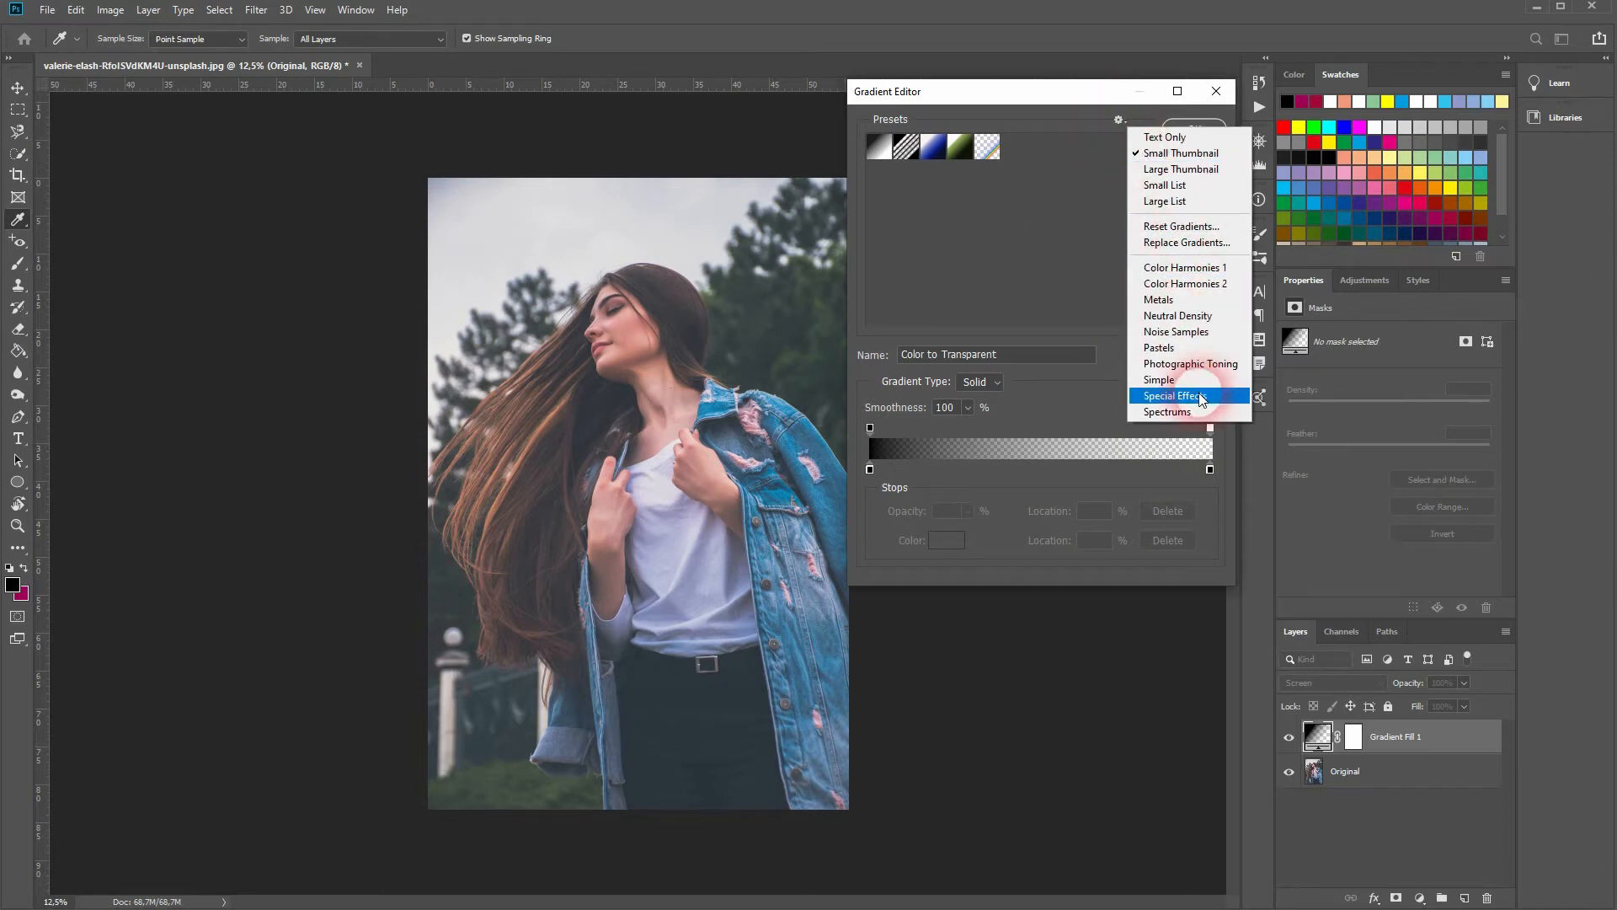
pyautogui.click(1029, 261)
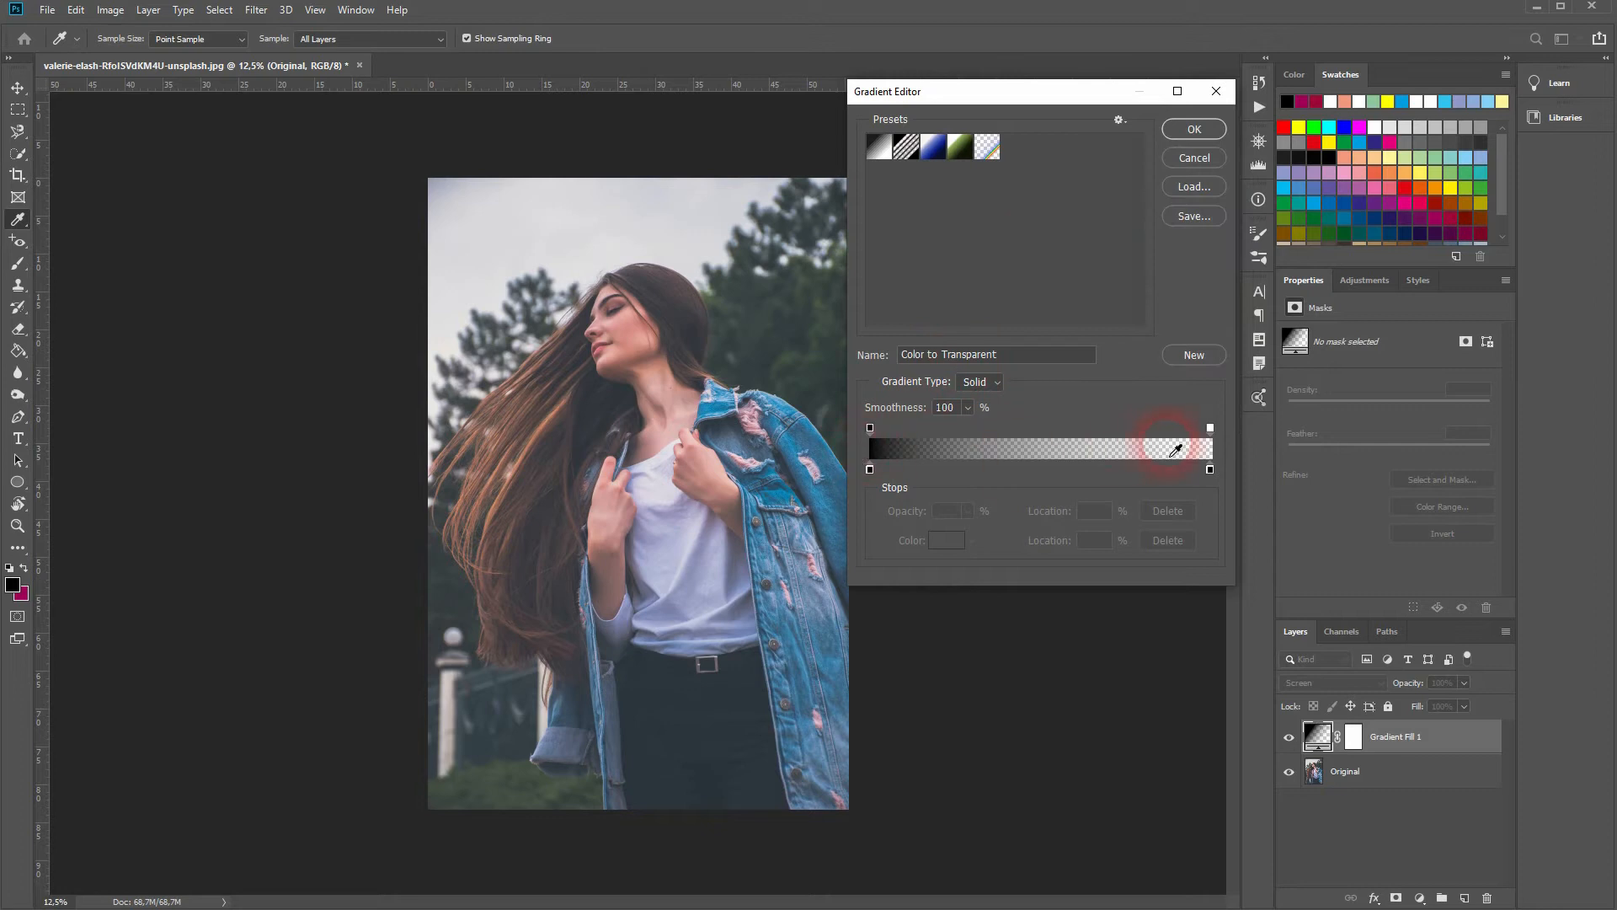
# Change the gradient's starting colour stop from black to red and accept the edited gradient.
pyautogui.doubleClick(869, 469)
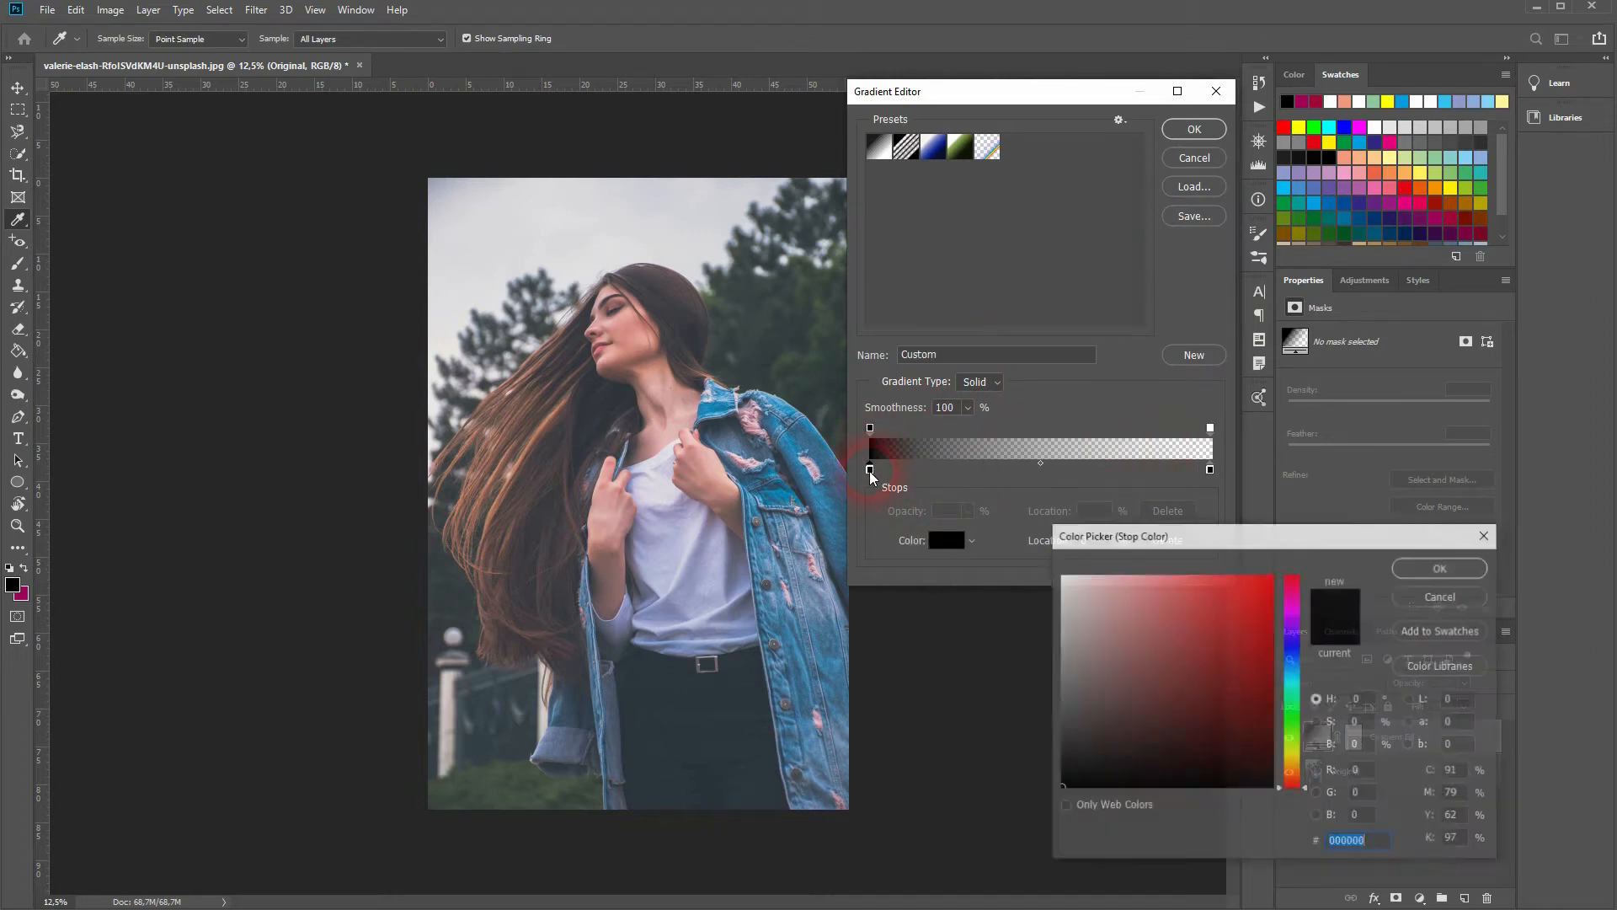
pyautogui.write('ff0000')
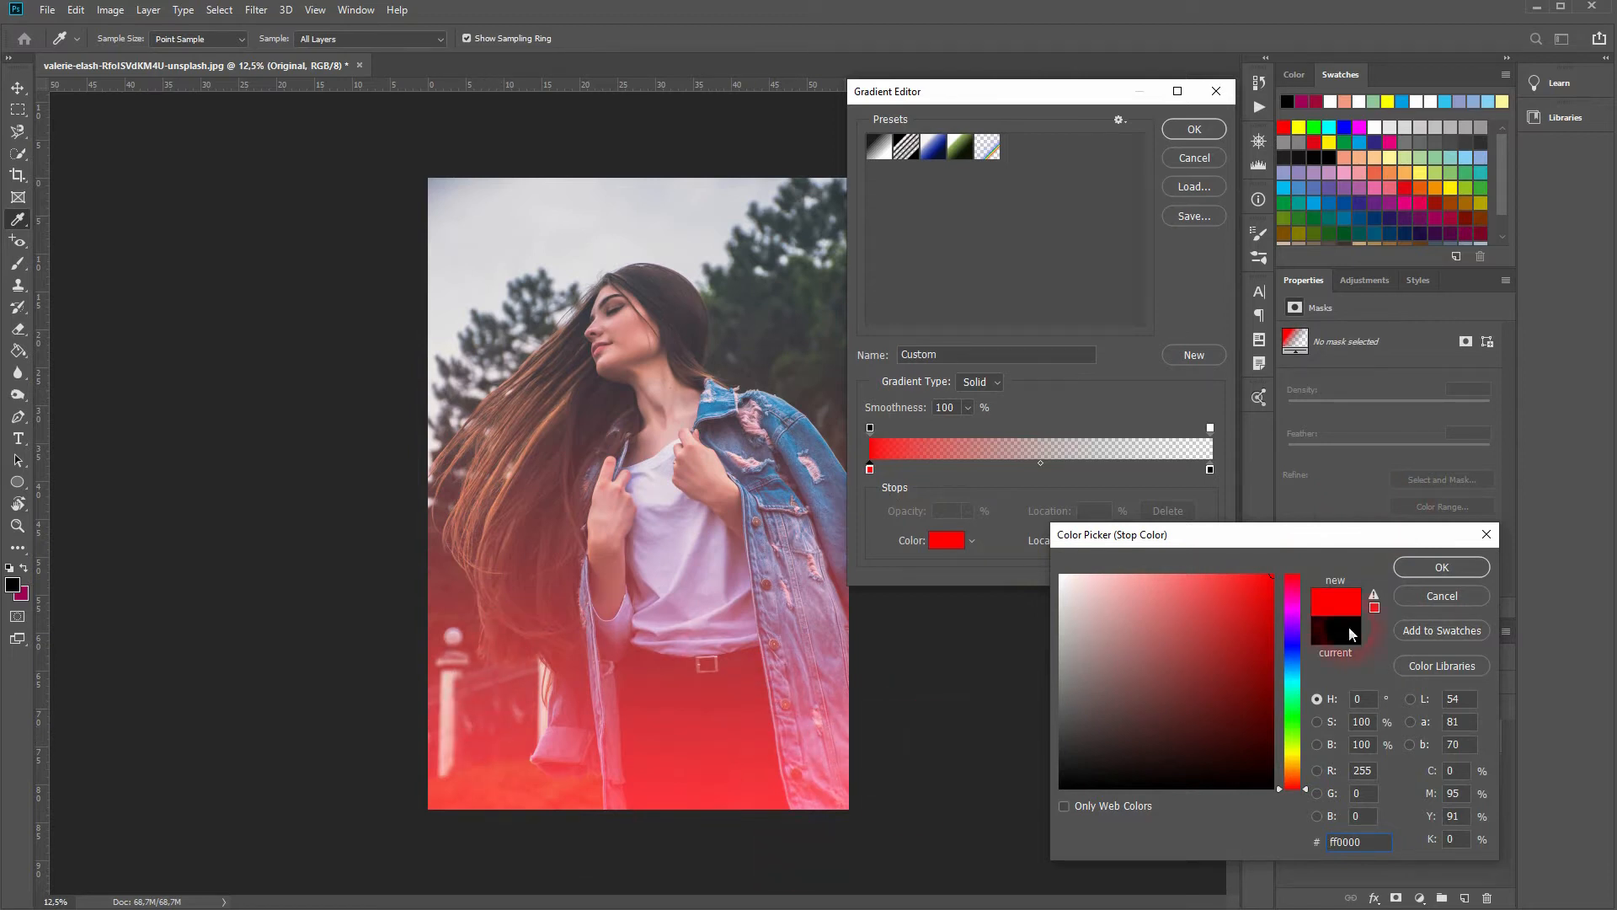
pyautogui.click(1208, 665)
pyautogui.moveTo(1208, 664); pyautogui.dragTo(1332, 539)
pyautogui.click(1297, 608)
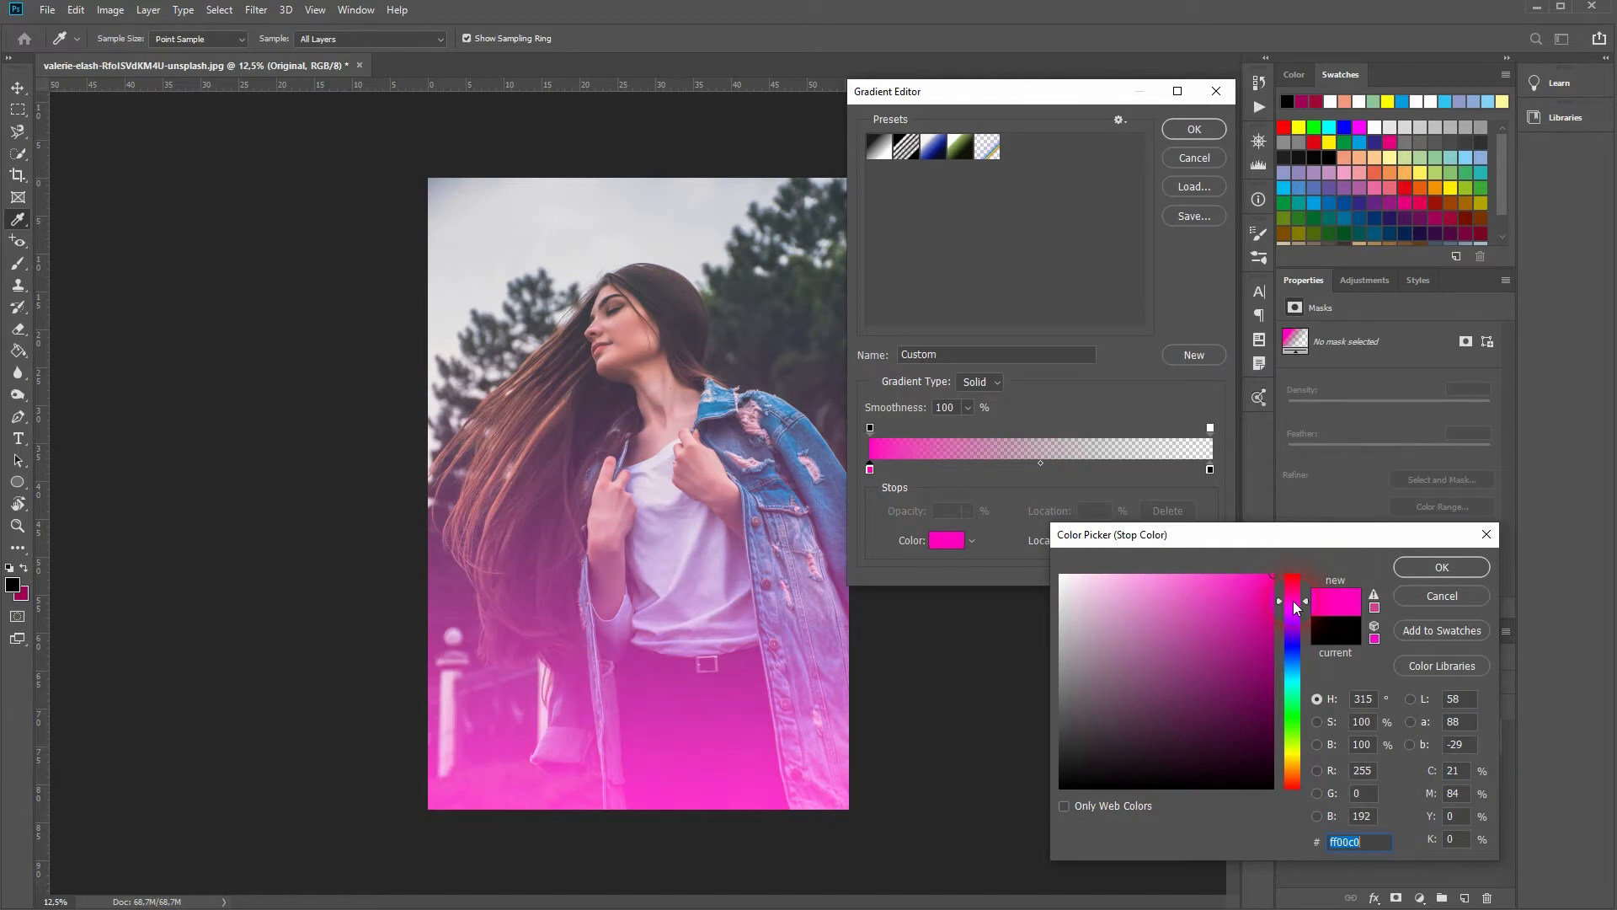
pyautogui.click(1297, 576)
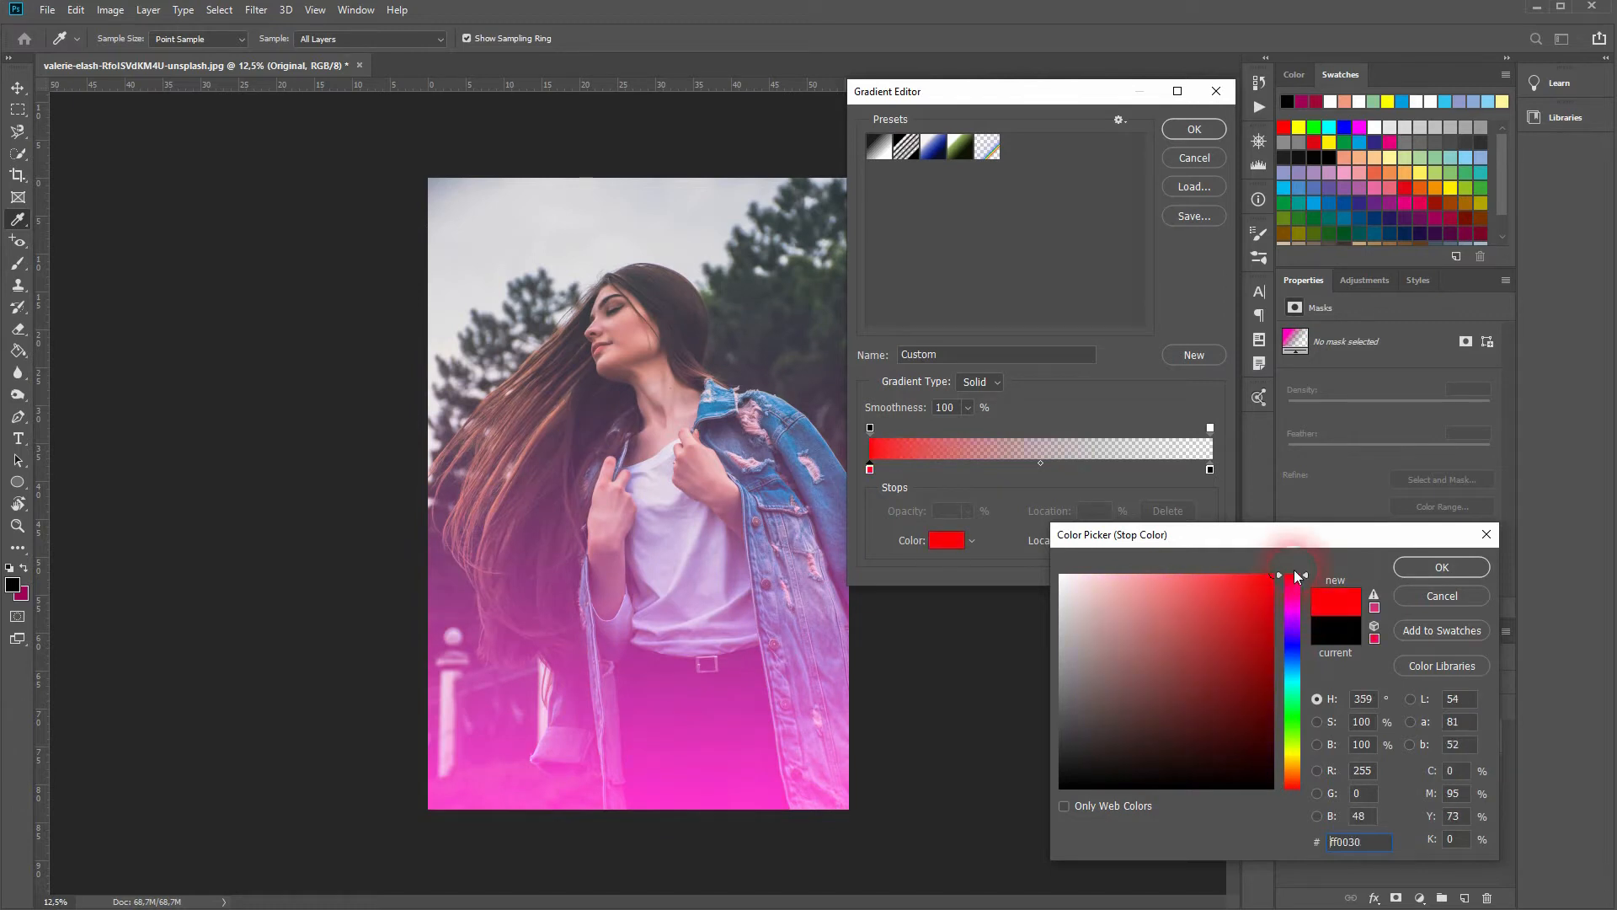
pyautogui.click(1442, 566)
pyautogui.click(1201, 134)
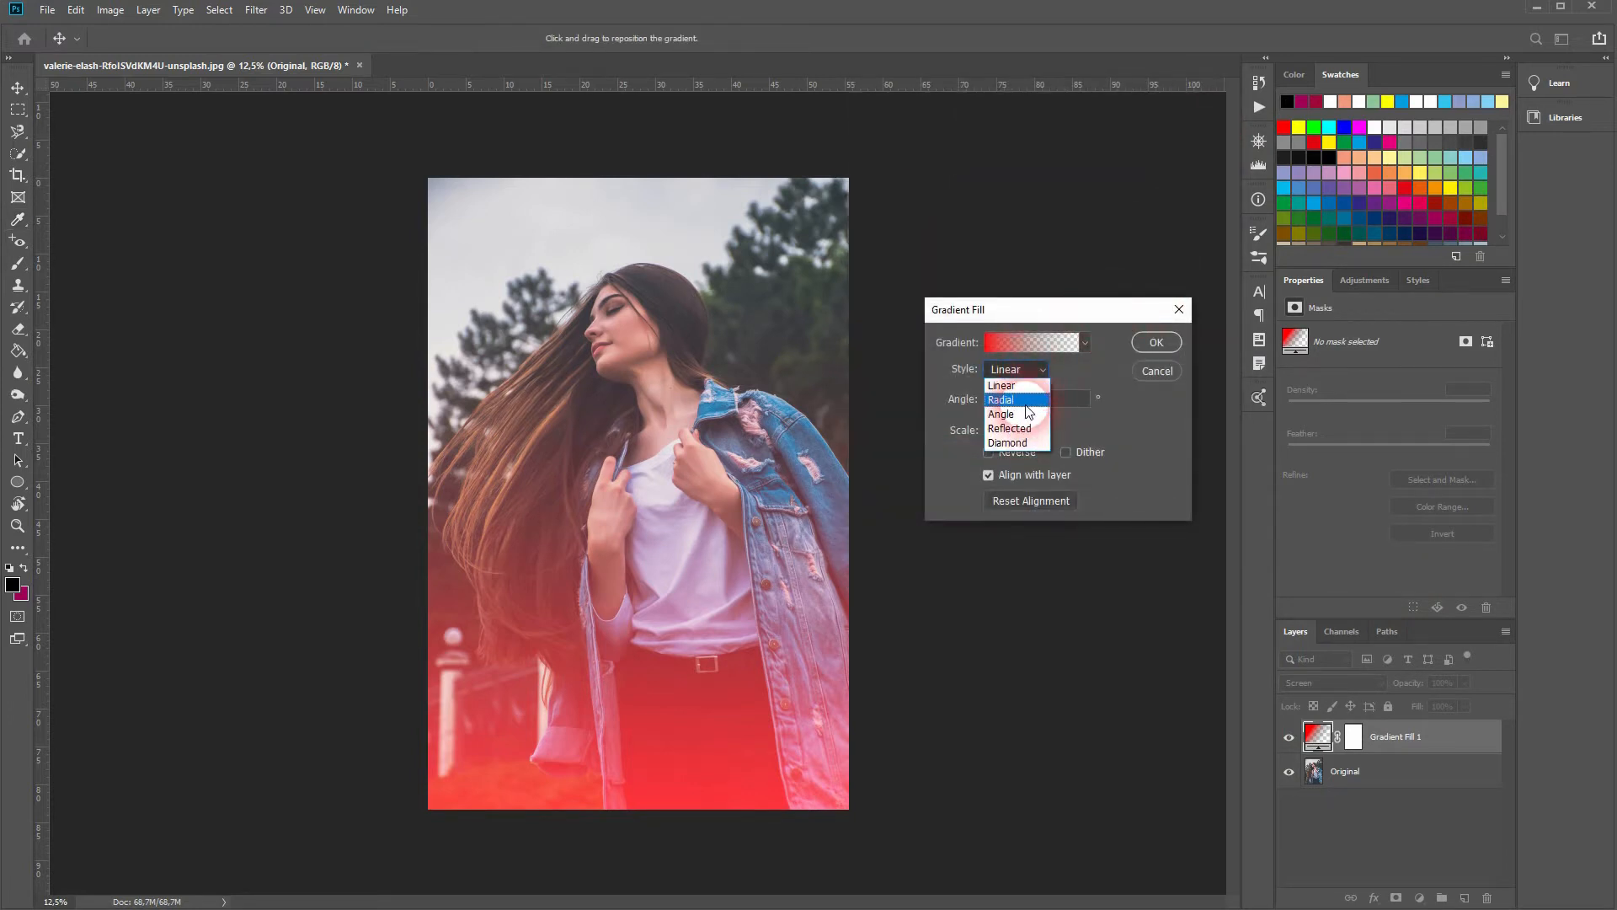
# Try the Radial style and the reversed direction, restoring the Linear style and the unreversed gradient.
pyautogui.click(1010, 398)
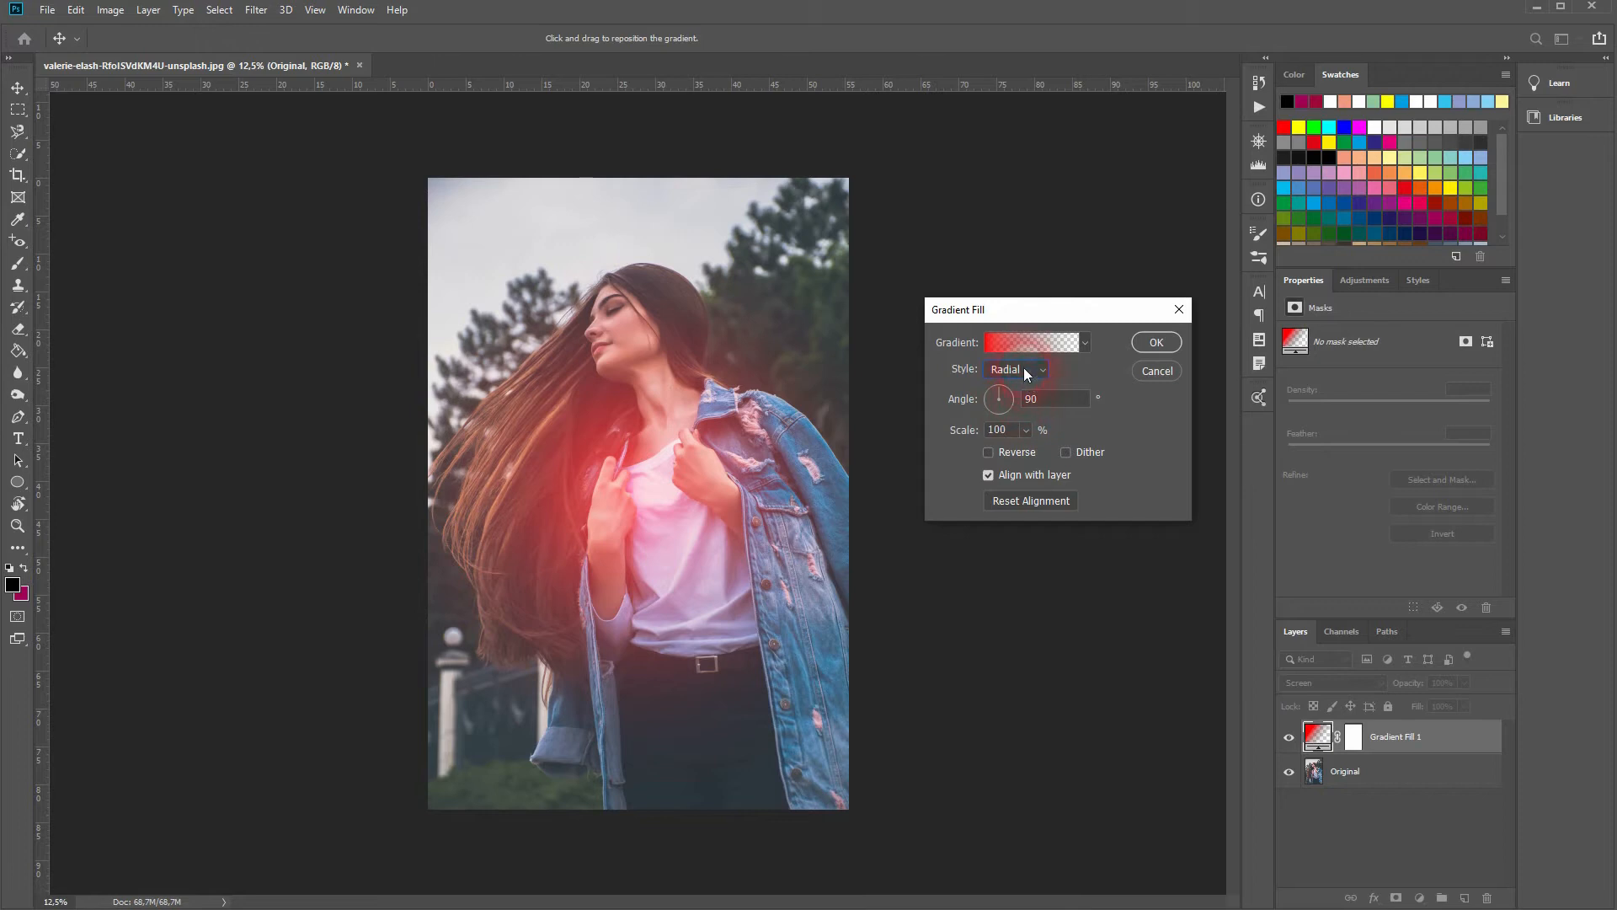
pyautogui.click(1021, 370)
pyautogui.click(1015, 388)
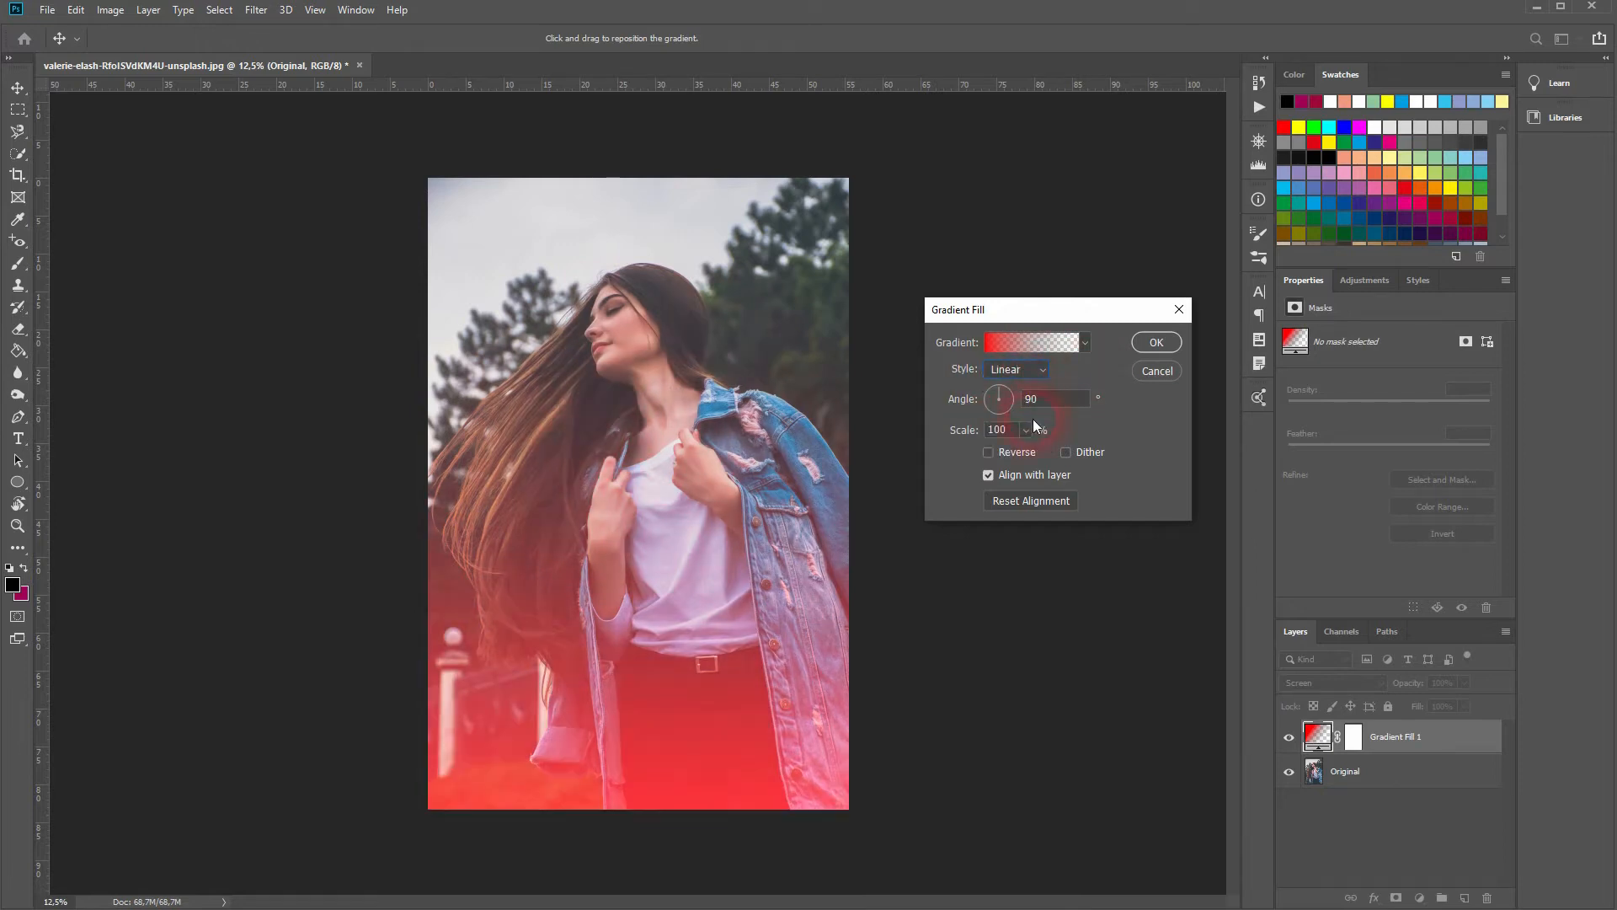
pyautogui.click(983, 454)
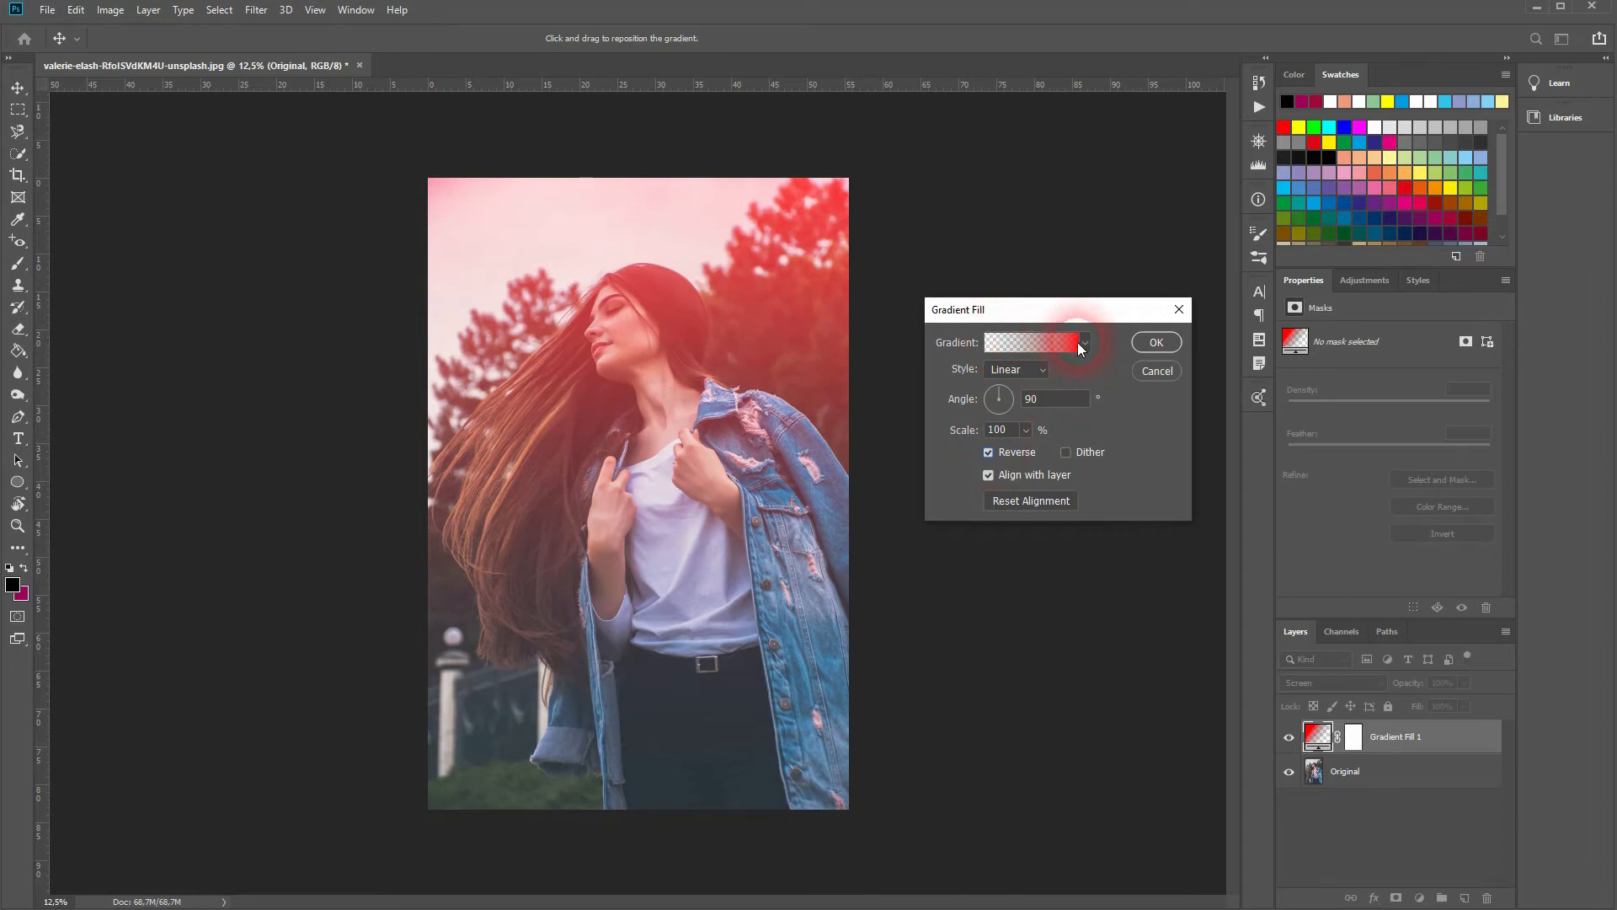
pyautogui.click(988, 452)
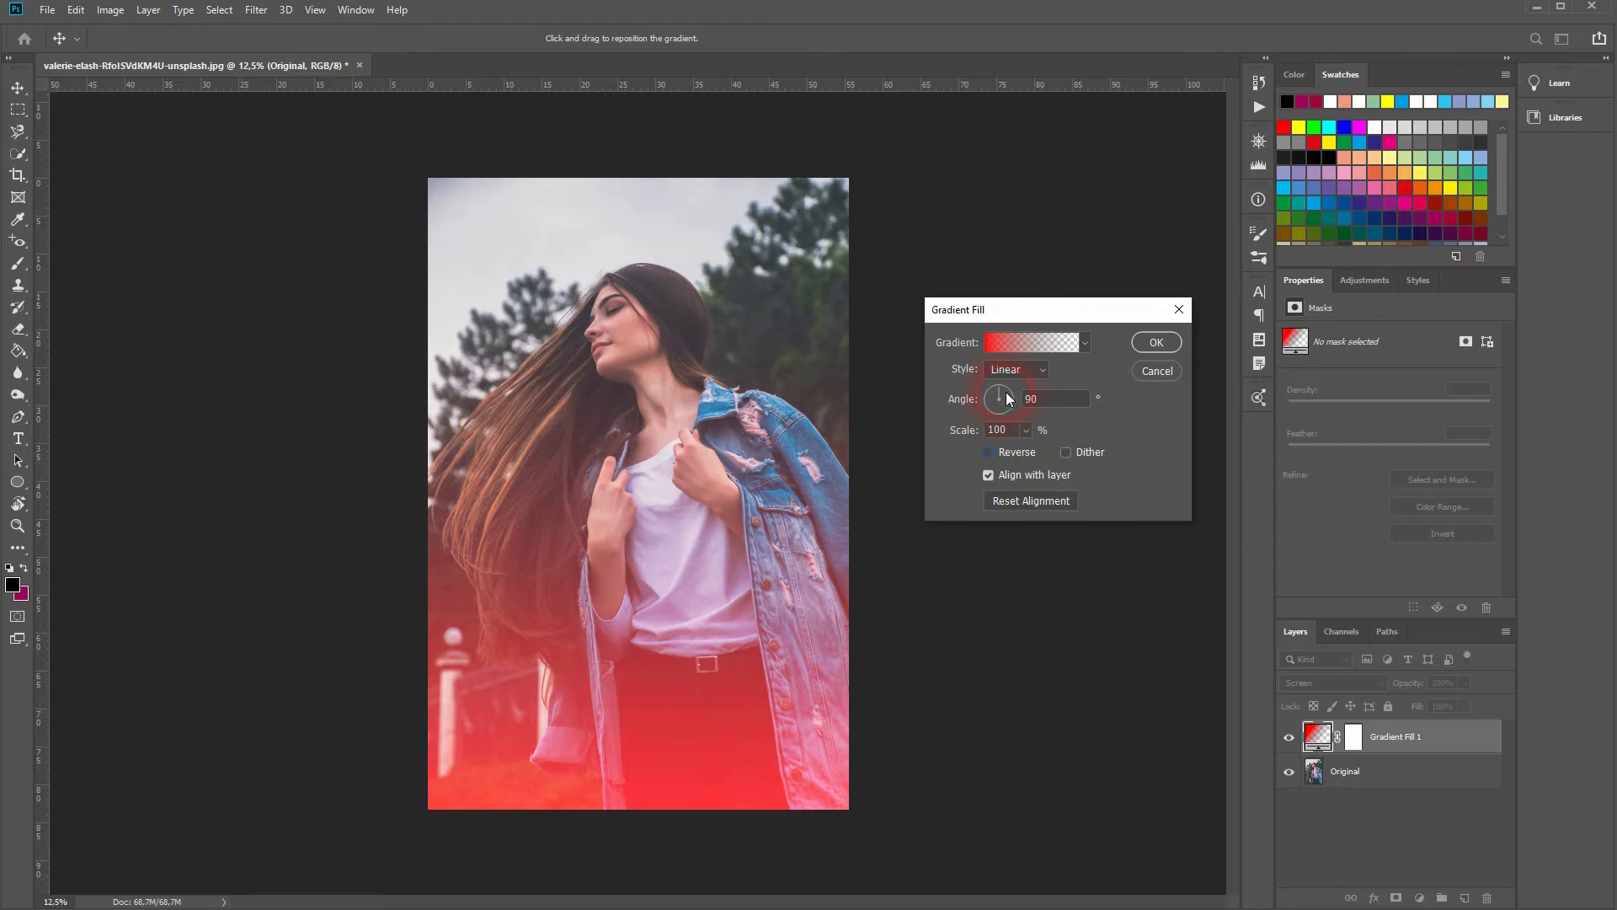
# Rotate the red gradient through several directions and set its angle to about 73°.
pyautogui.doubleClick(1036, 400)
pyautogui.click(1013, 396)
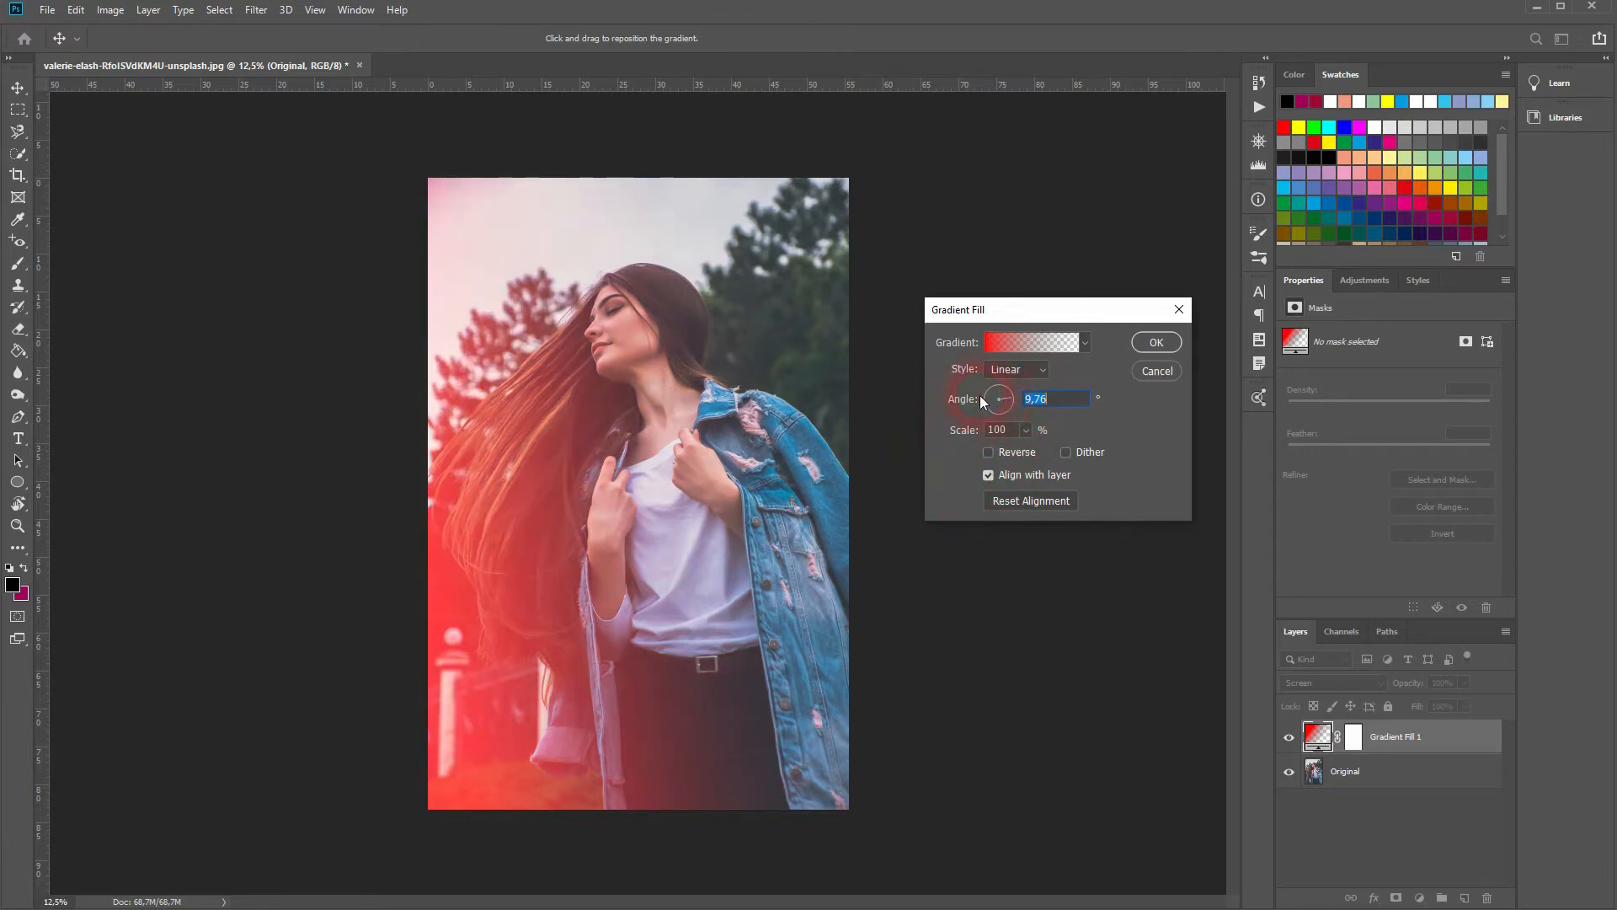
pyautogui.click(980, 397)
pyautogui.click(996, 413)
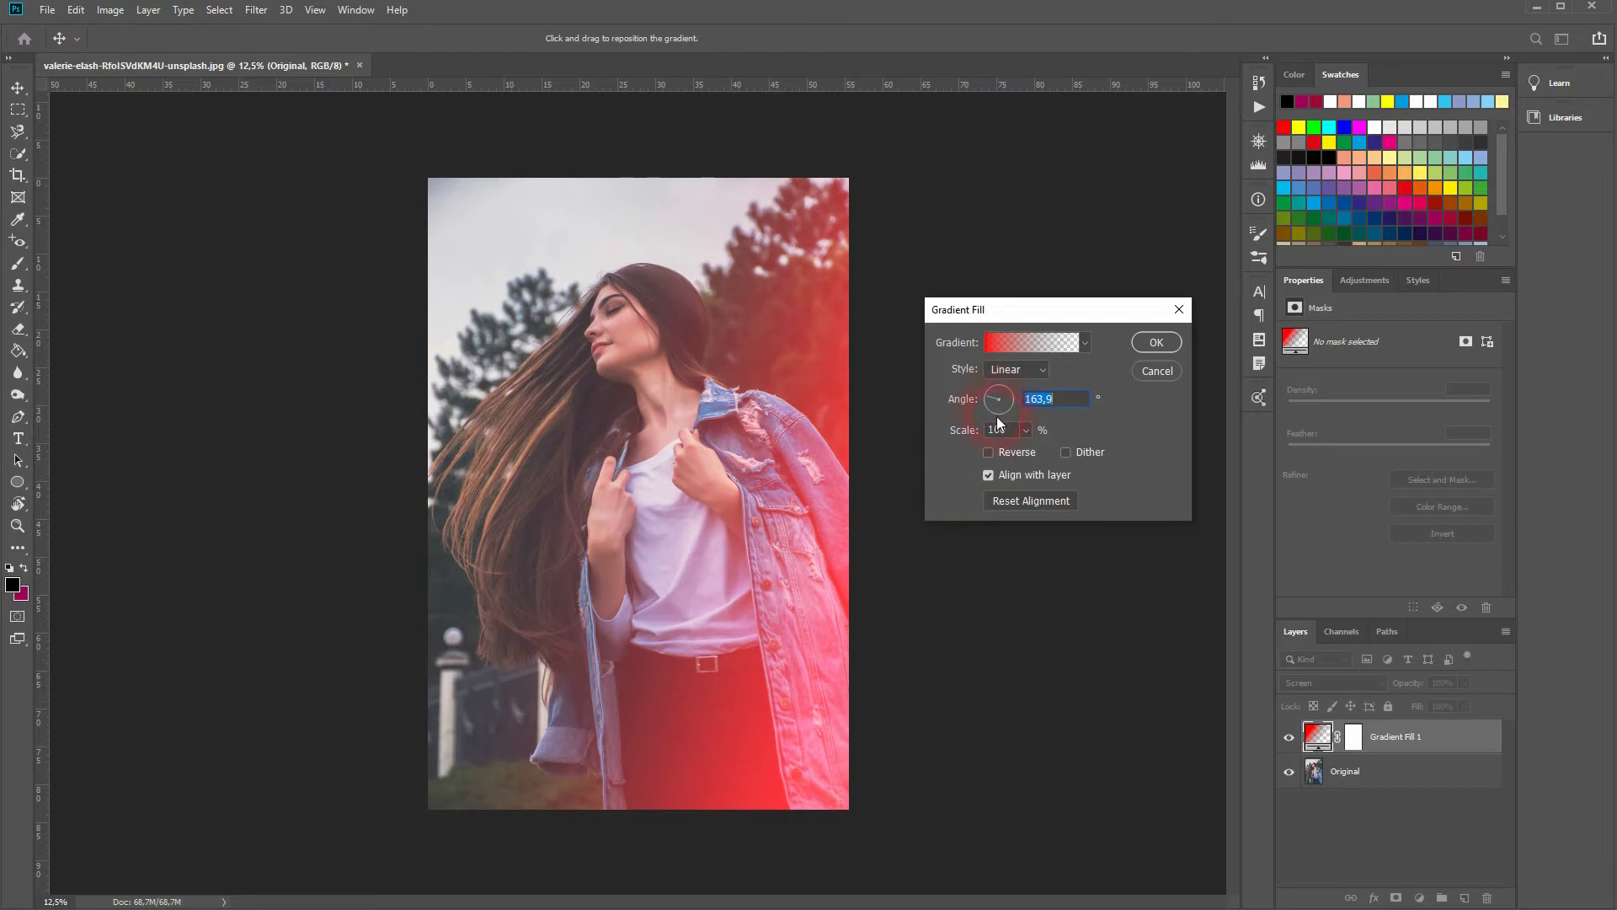
pyautogui.click(999, 386)
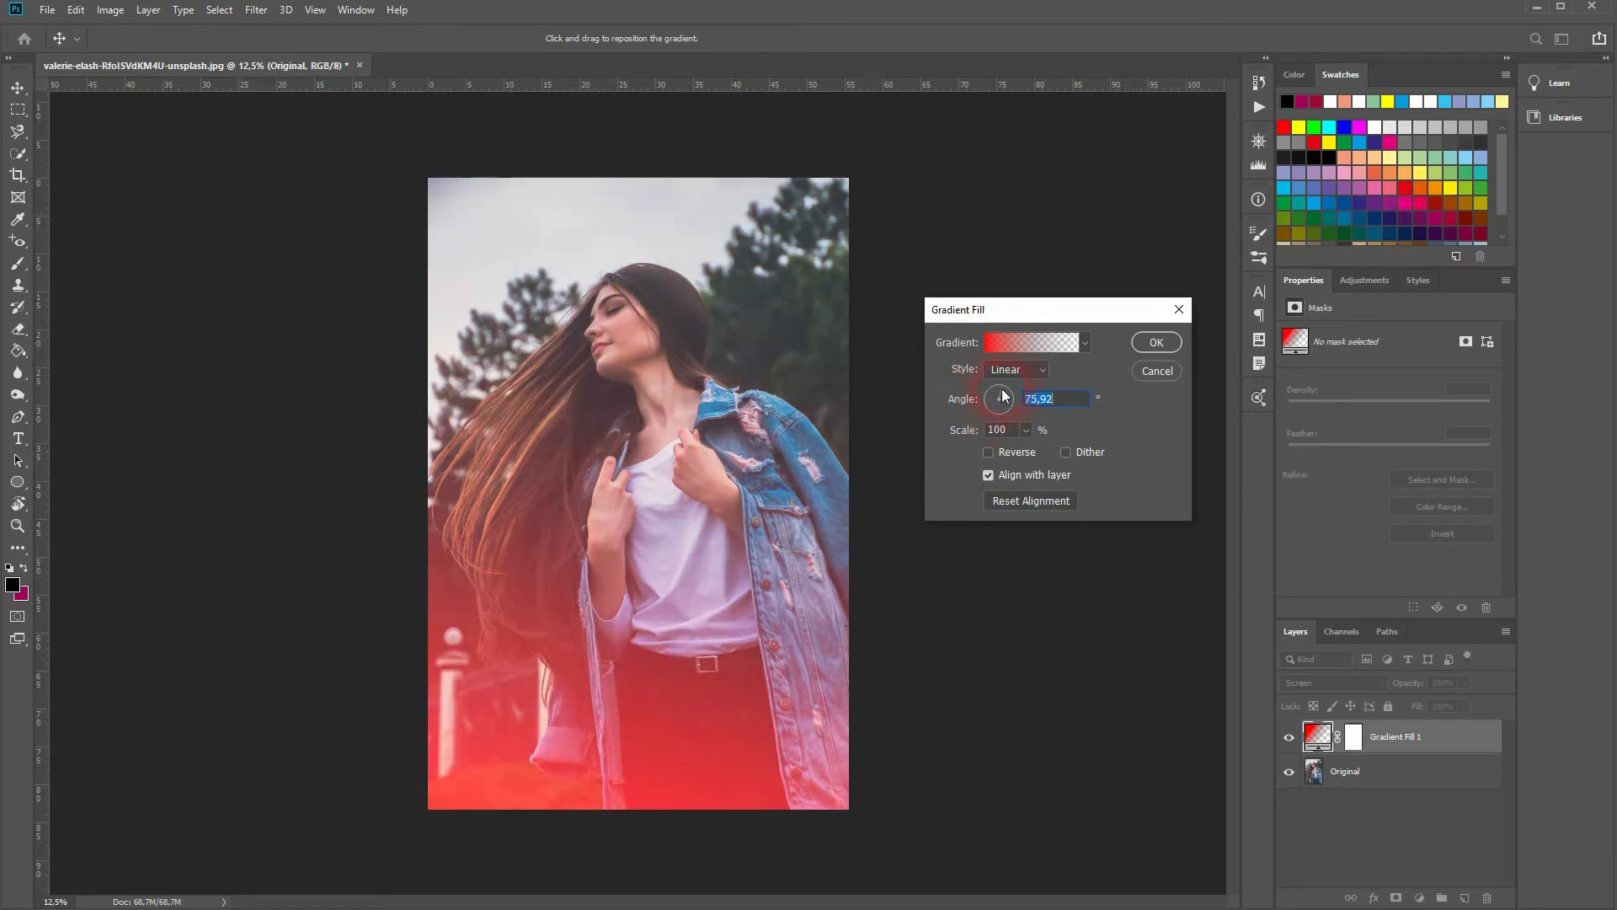
pyautogui.moveTo(999, 387); pyautogui.dragTo(1004, 389)
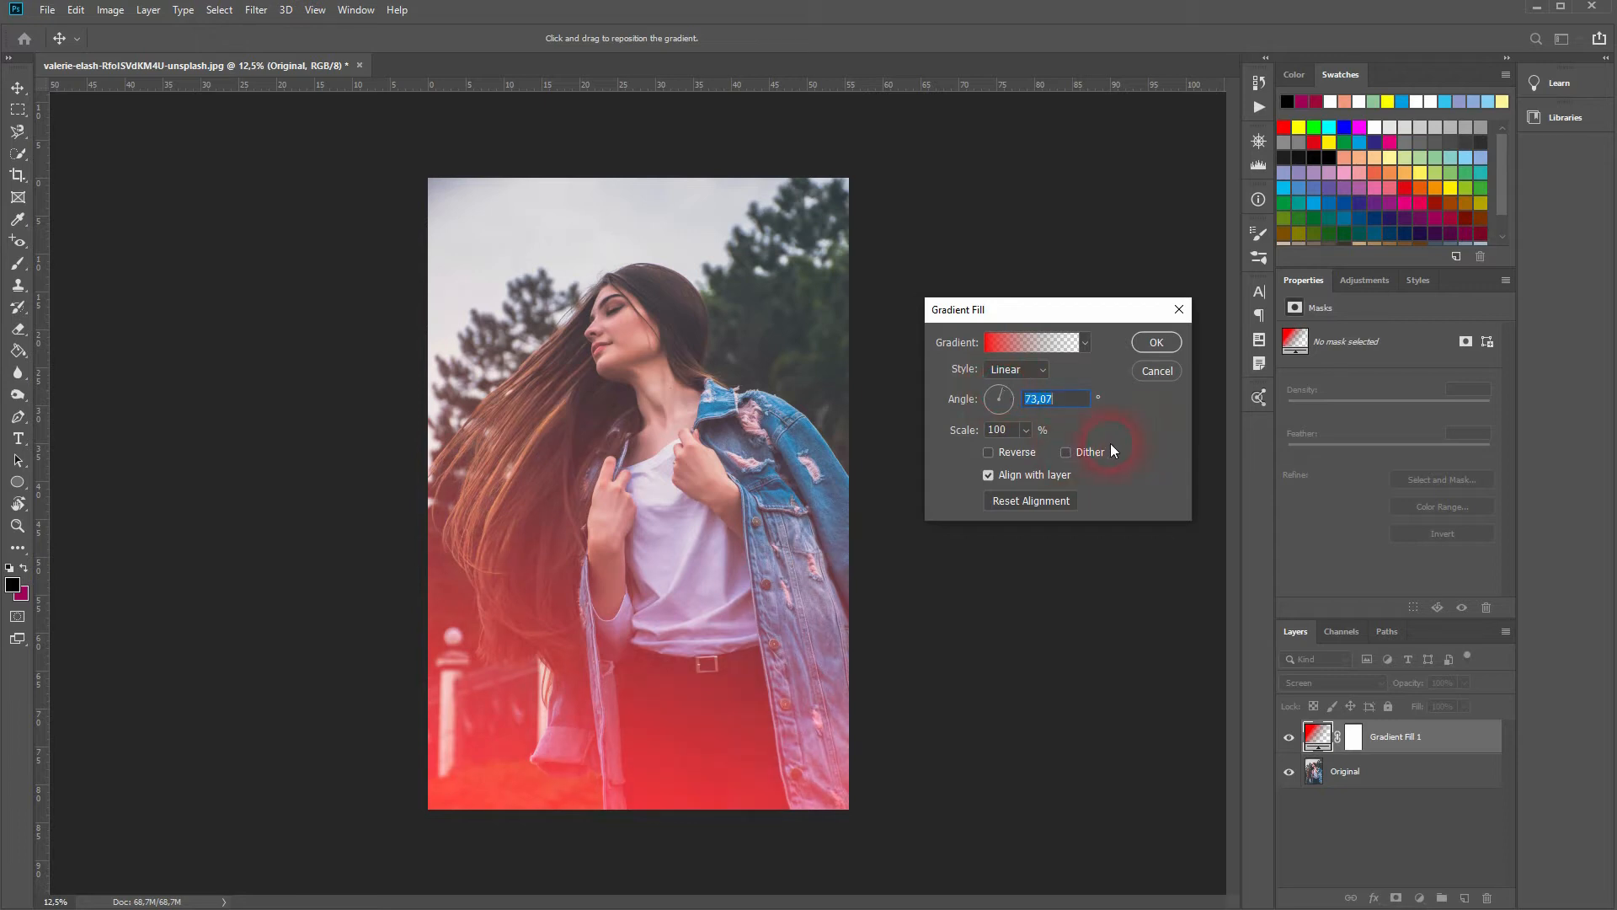
# Set the red gradient's scale to 110% and confirm the gradient fill.
pyautogui.click(1027, 431)
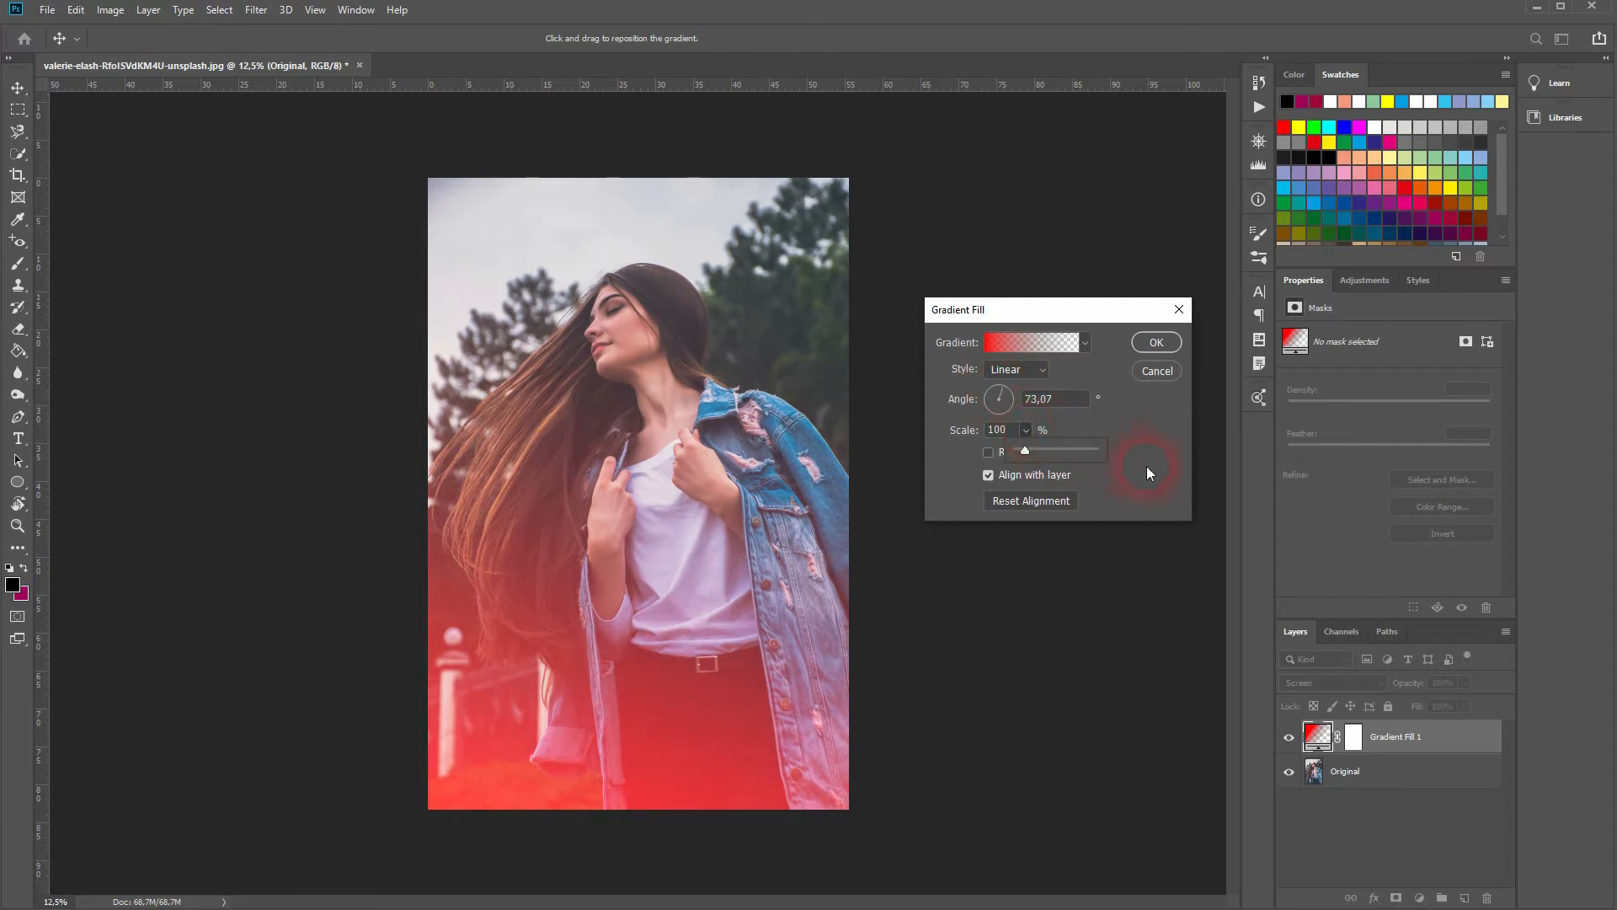
pyautogui.moveTo(1025, 451); pyautogui.dragTo(1034, 451)
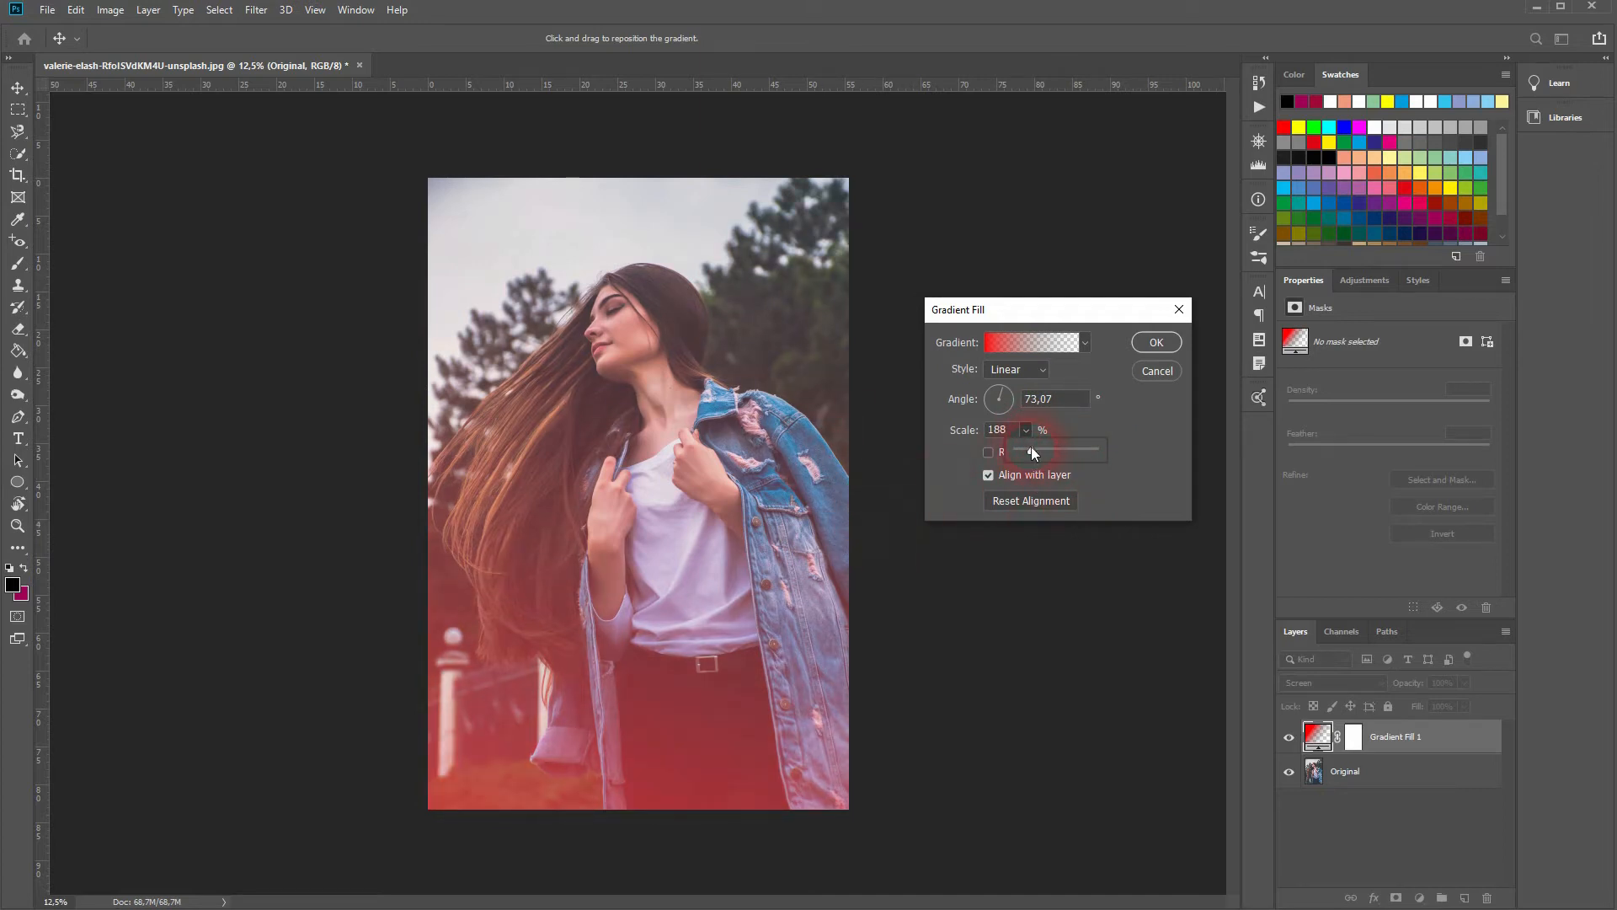
pyautogui.moveTo(1024, 451); pyautogui.dragTo(1032, 449)
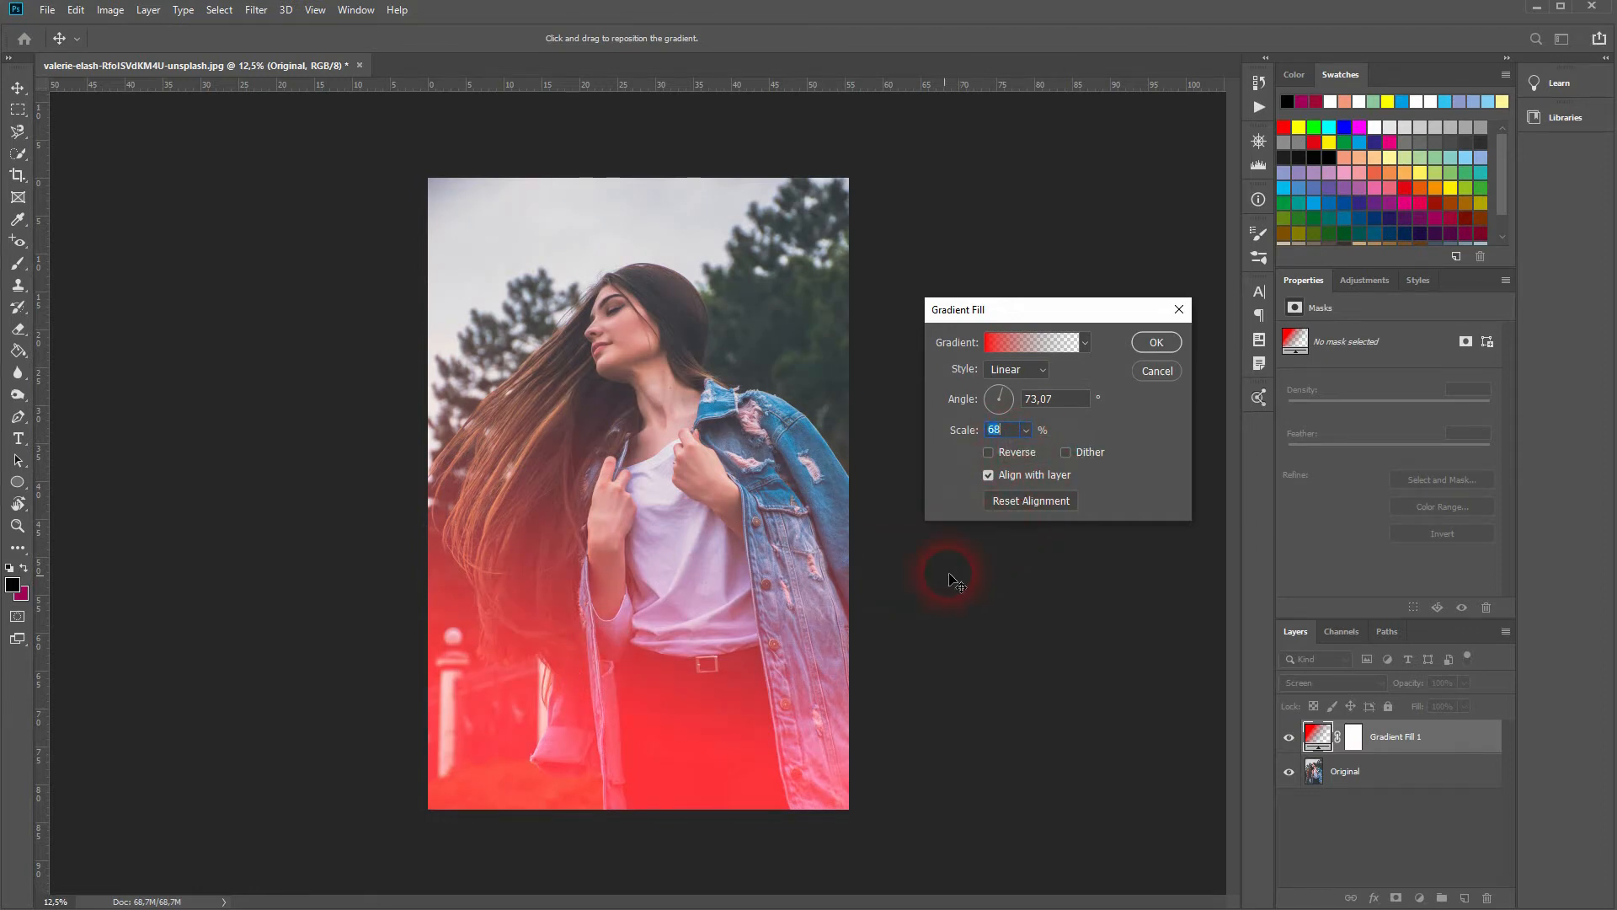
pyautogui.scroll(12, 630, 675)
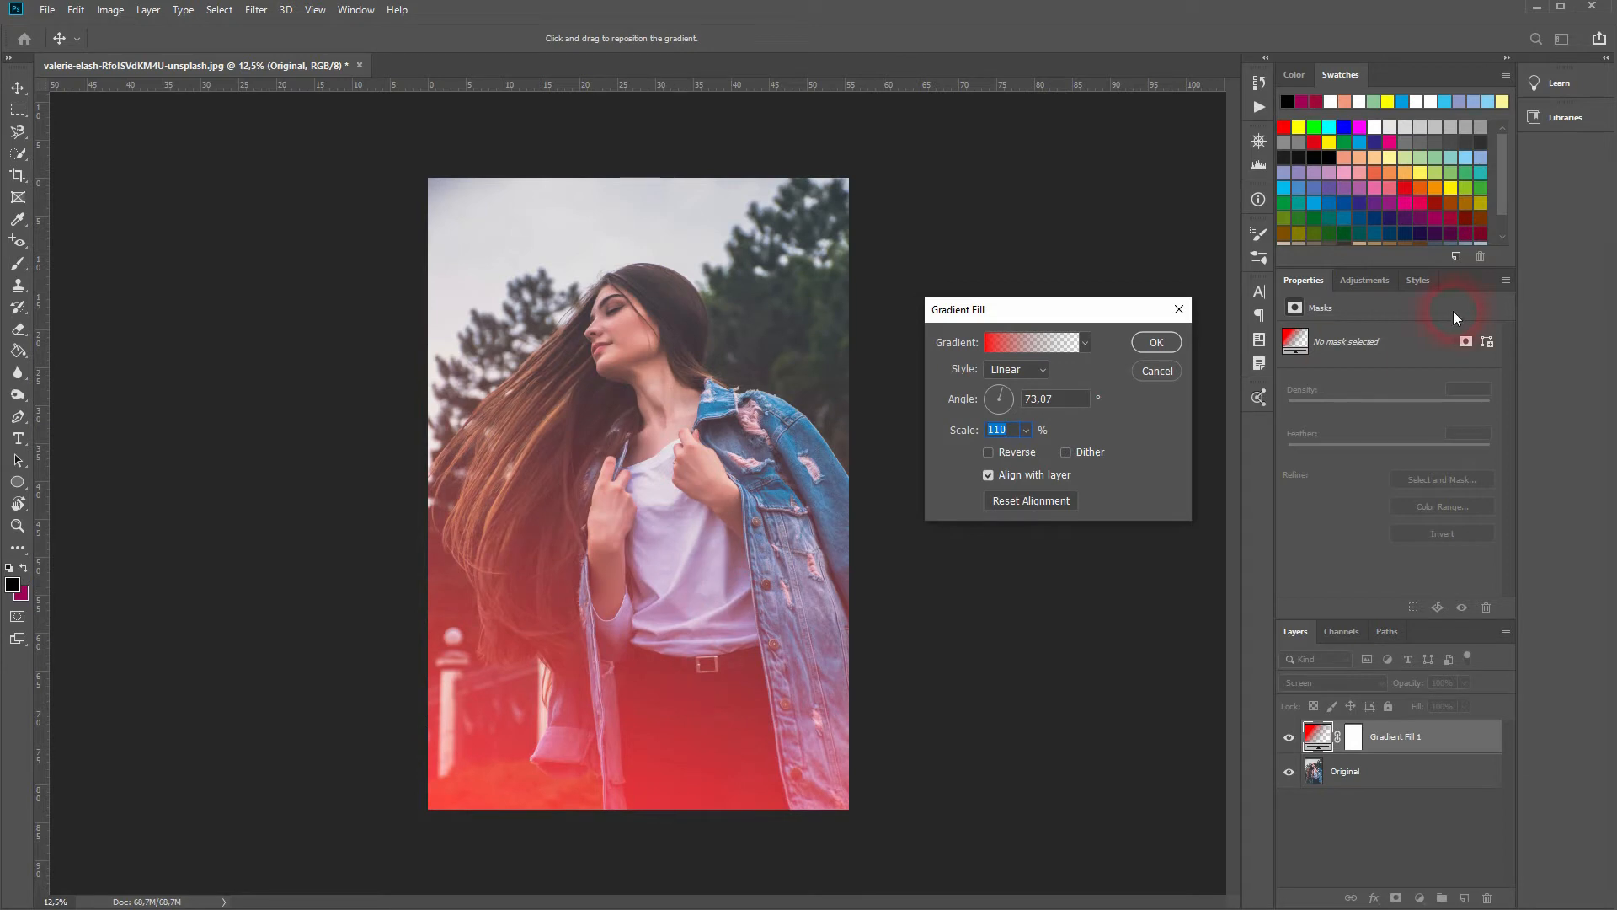
pyautogui.click(1162, 344)
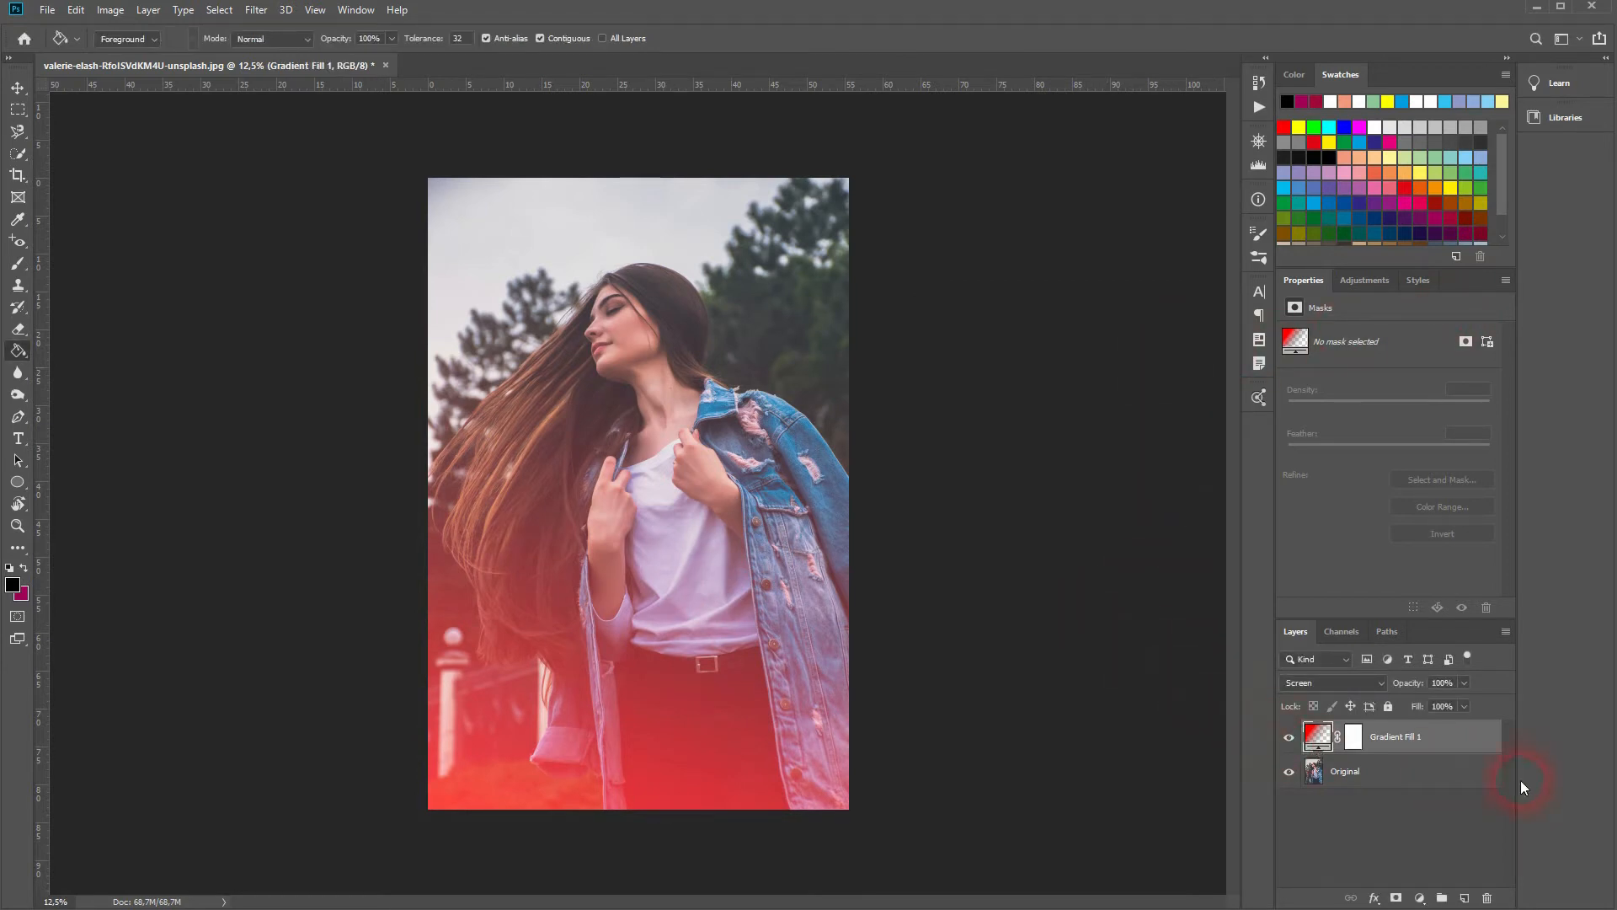
# Duplicate the red gradient fill layer and change the copy's starting colour stop to purple (9c00ff).
pyautogui.moveTo(1413, 743); pyautogui.dragTo(1465, 898)
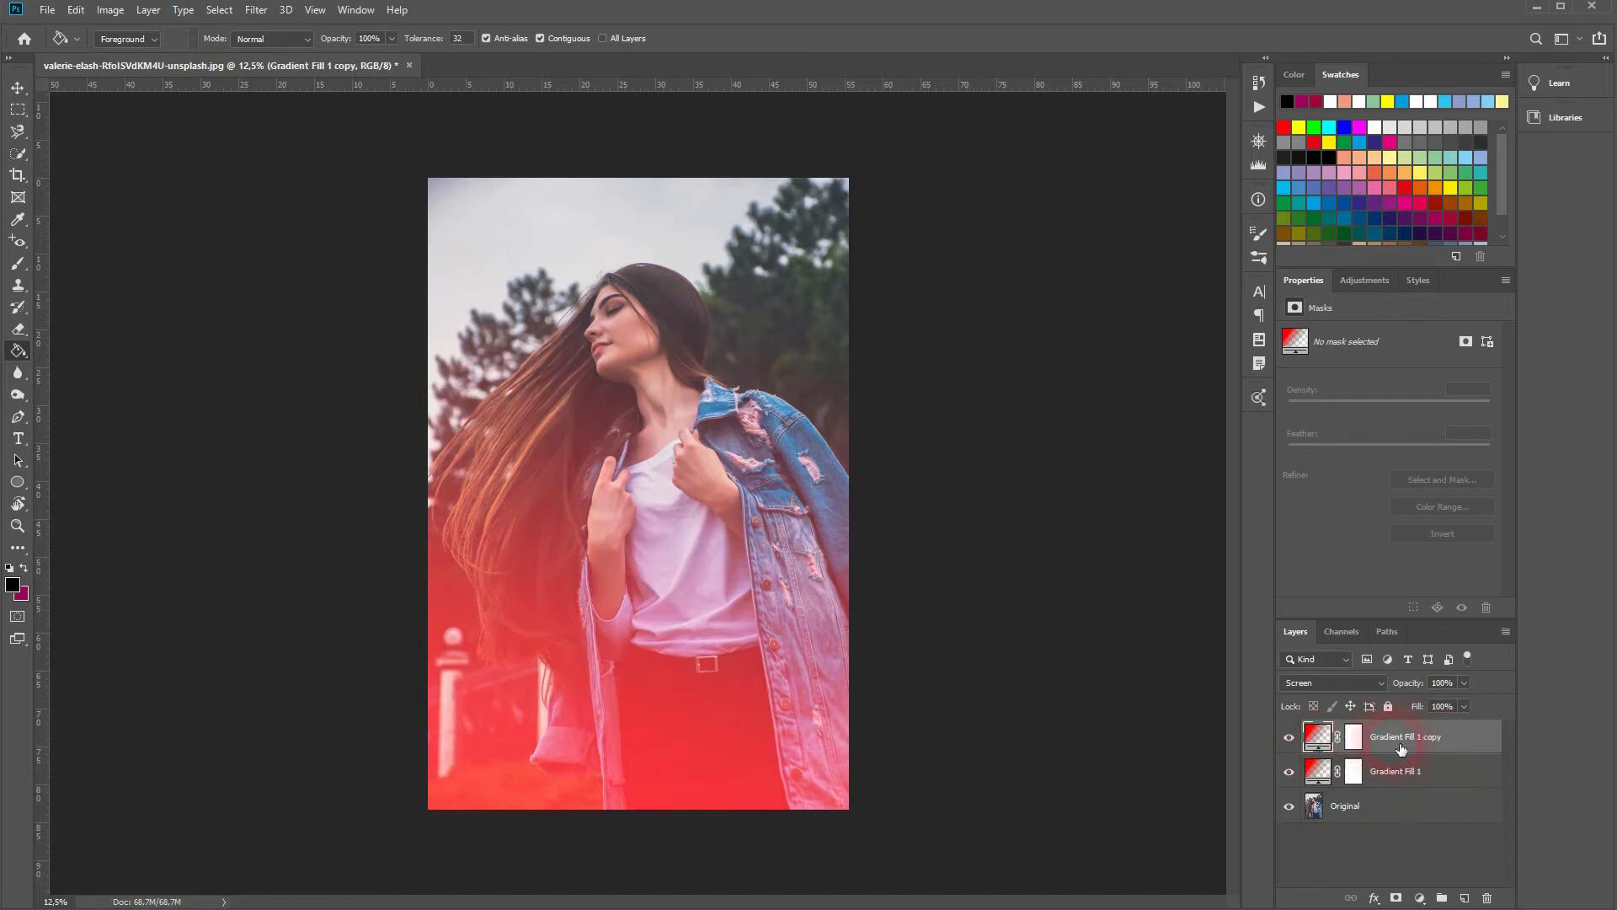
pyautogui.doubleClick(1315, 735)
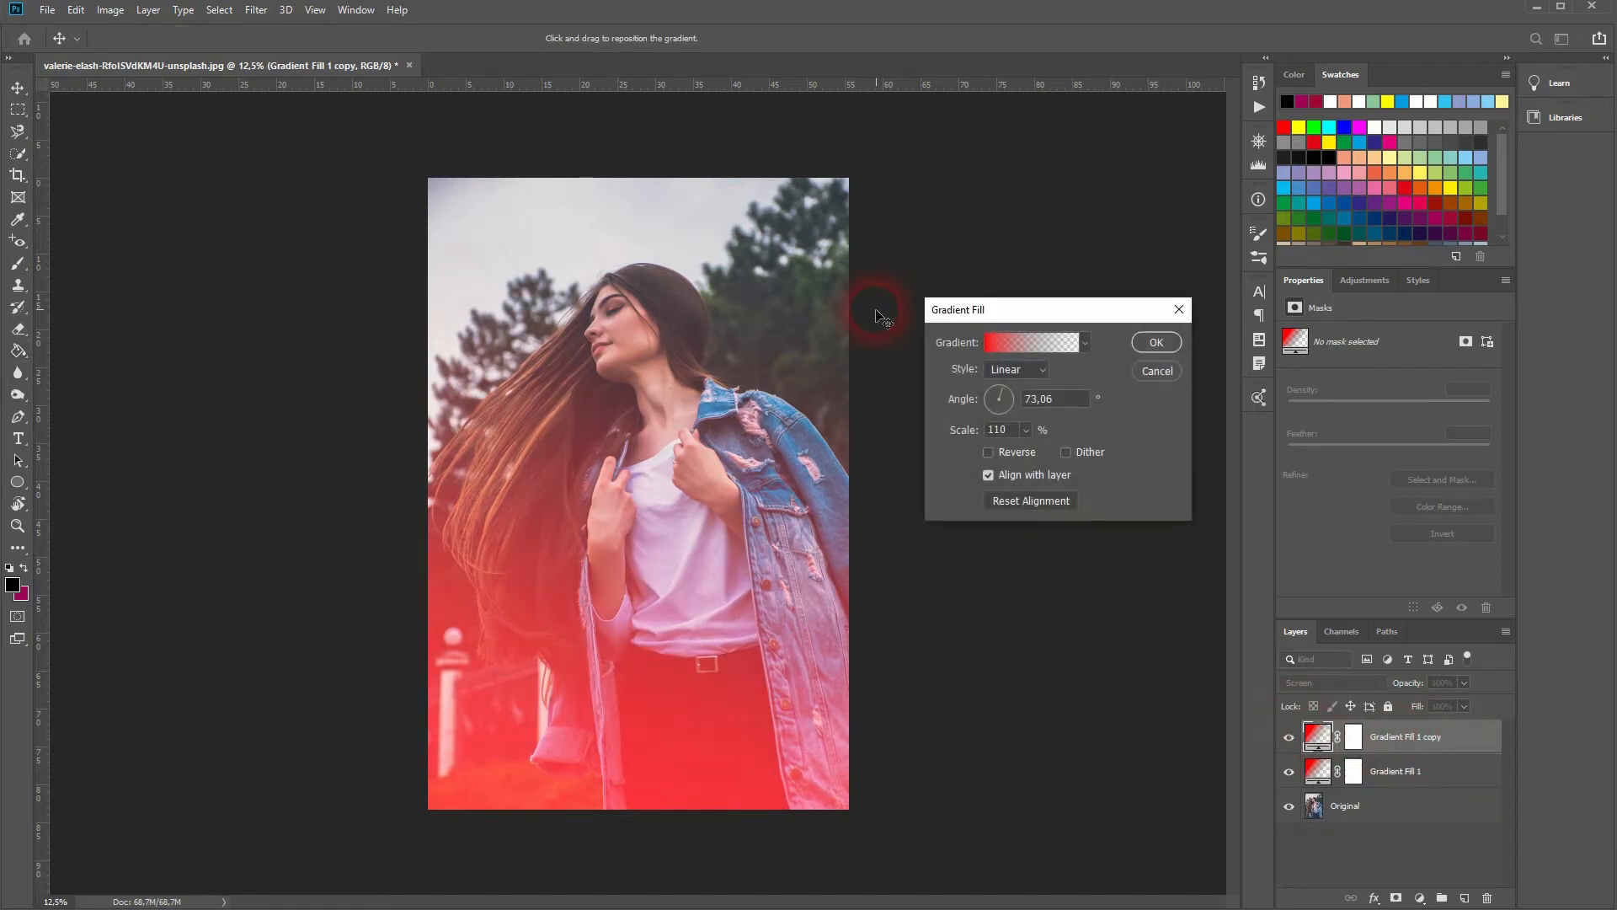
pyautogui.click(1029, 342)
pyautogui.doubleClick(870, 468)
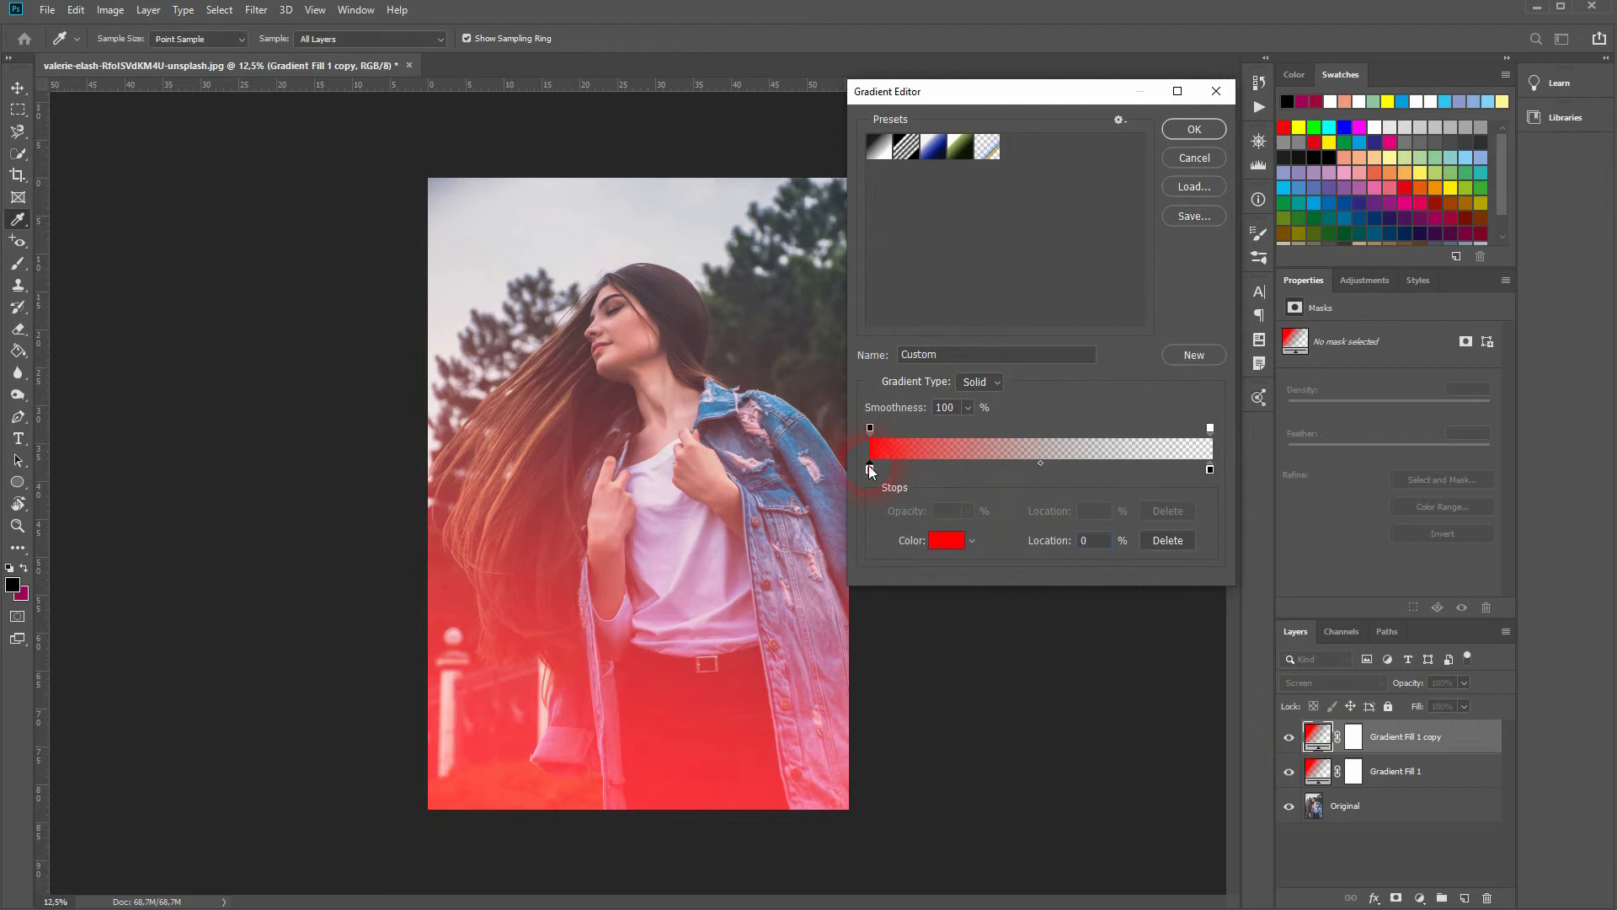
pyautogui.click(1292, 617)
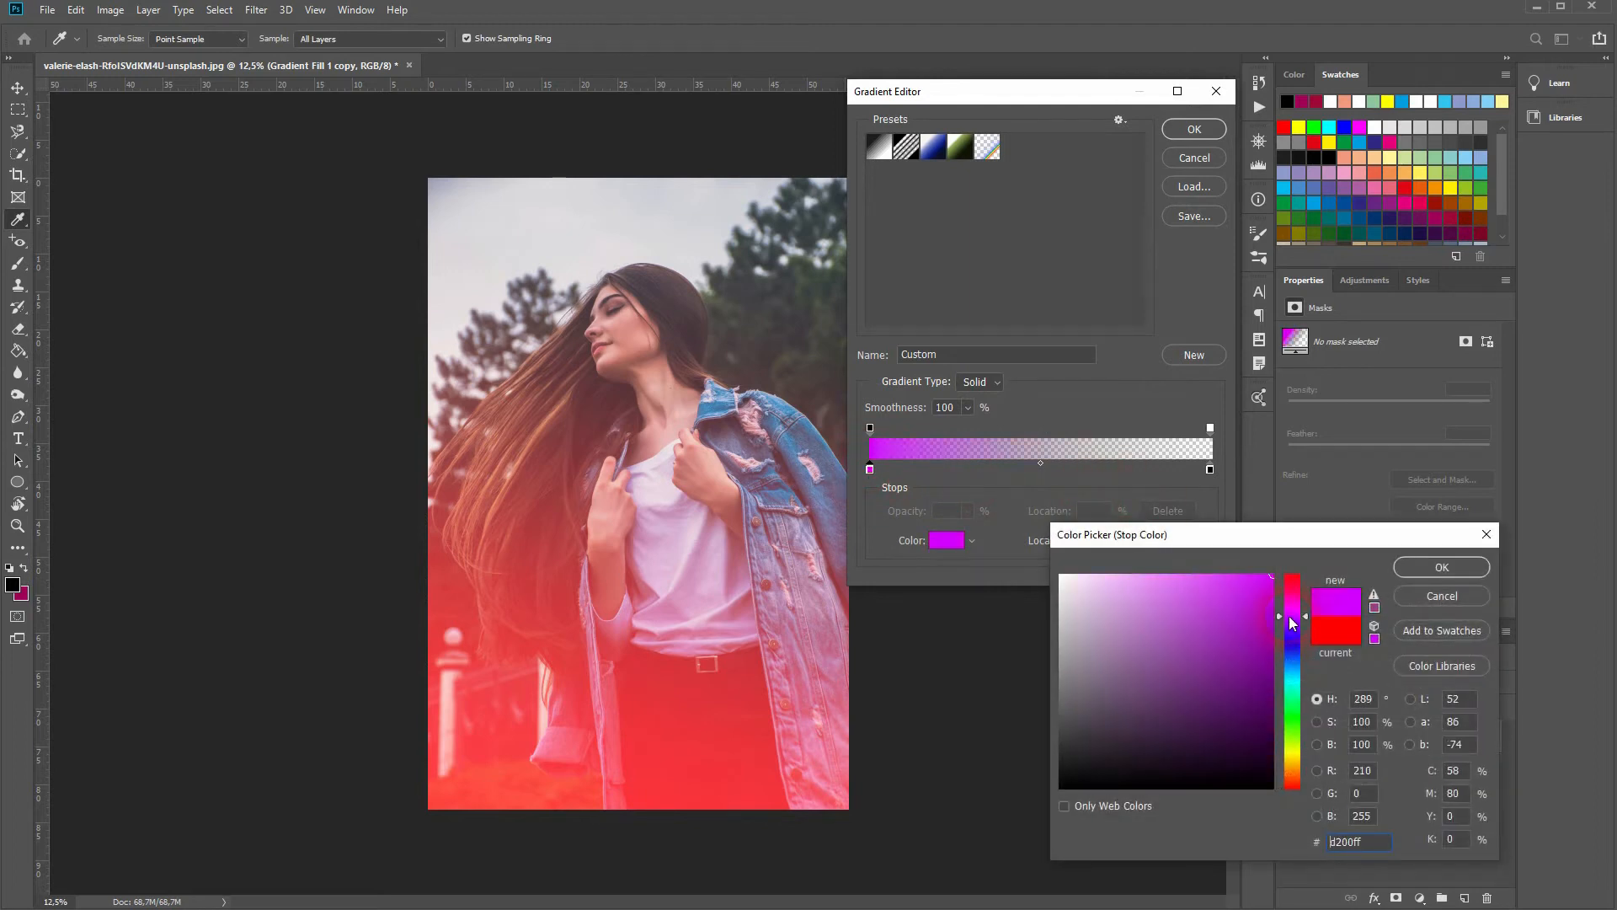
pyautogui.moveTo(1292, 614); pyautogui.dragTo(1303, 629)
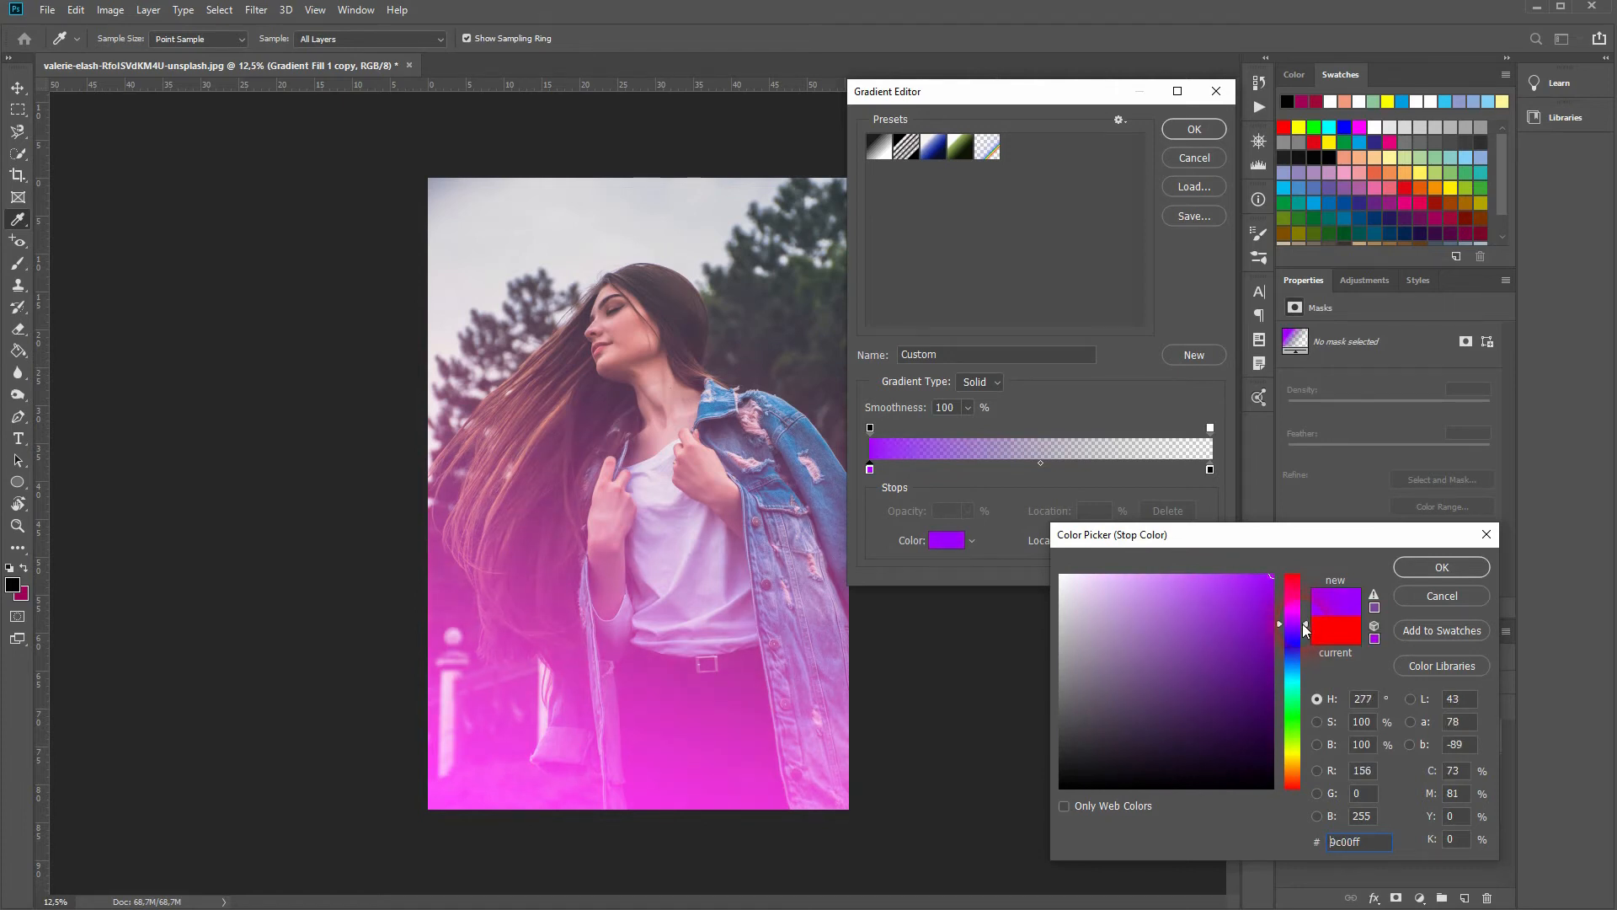
pyautogui.click(1410, 571)
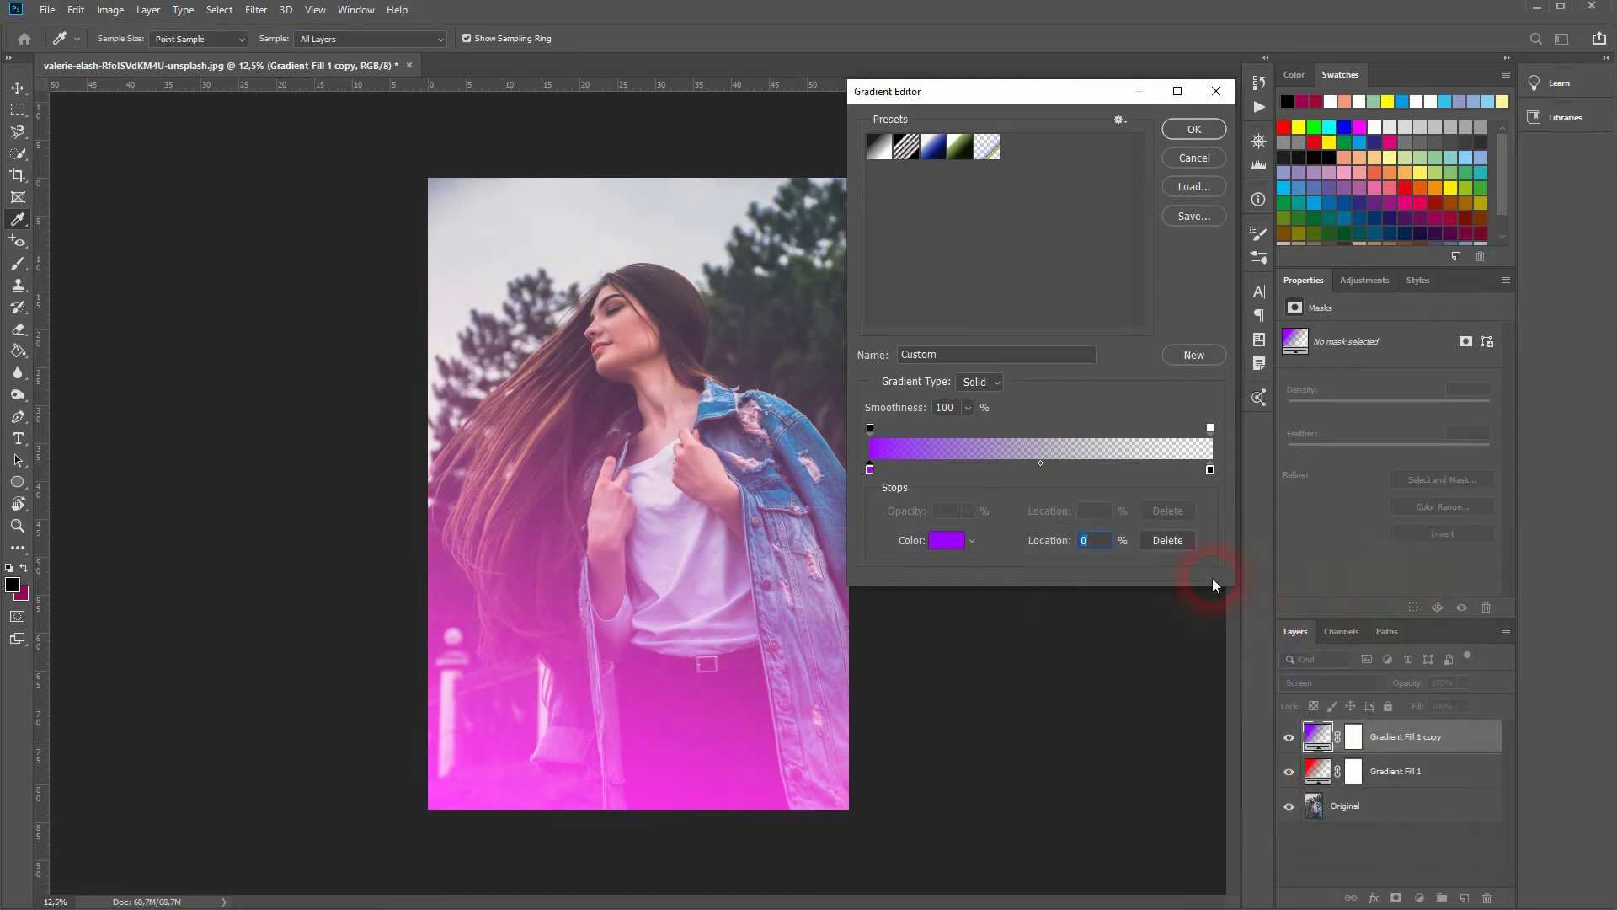
pyautogui.click(1194, 129)
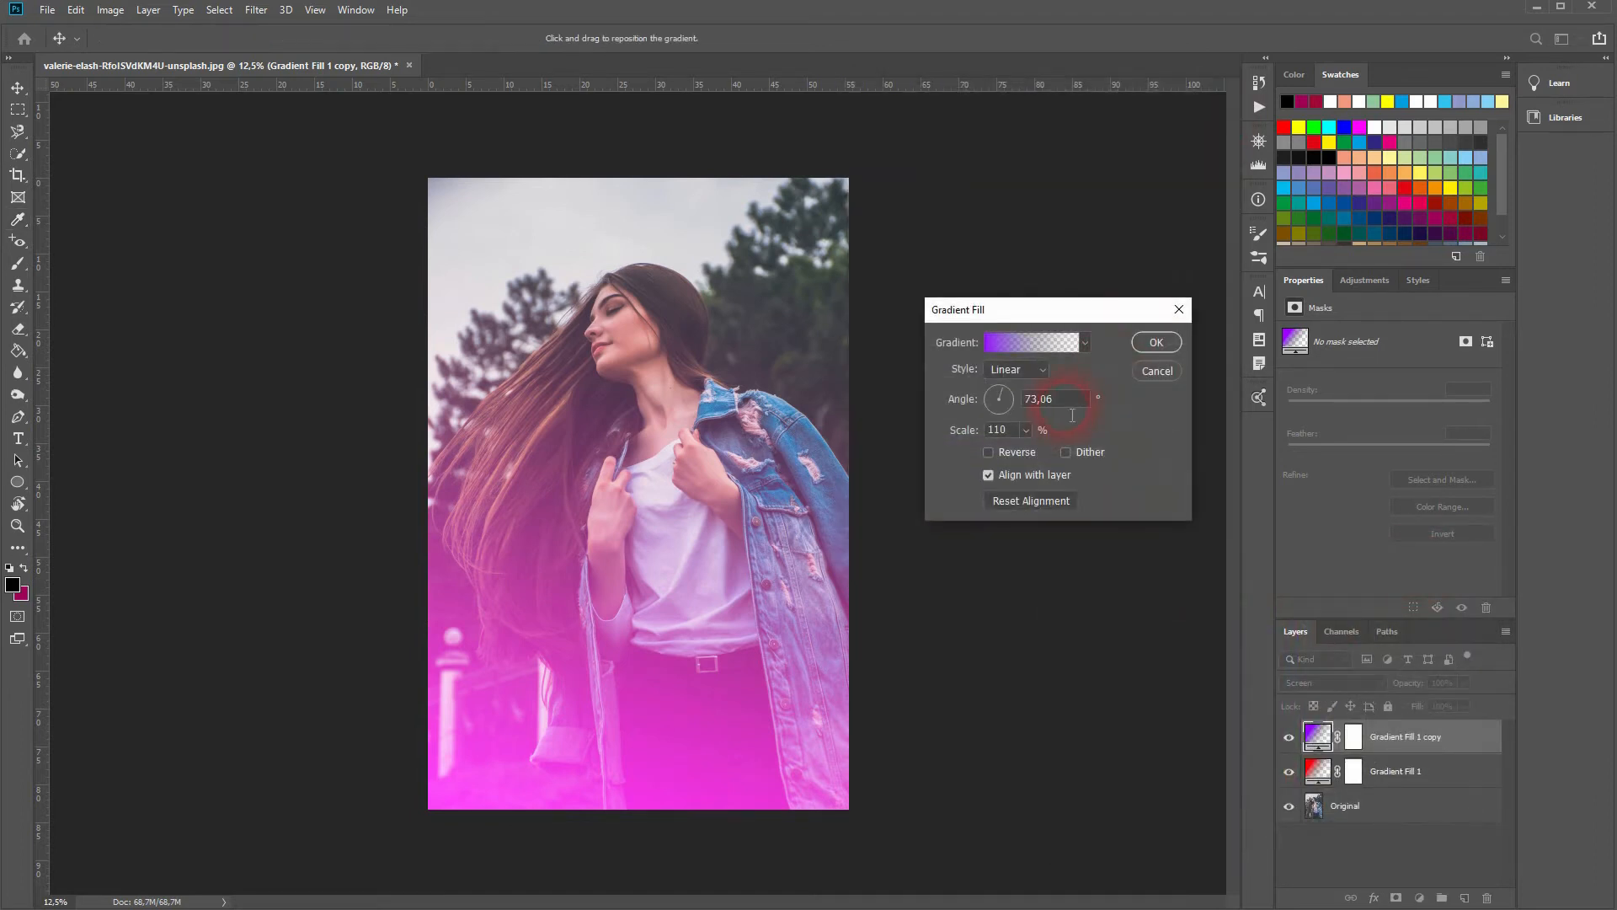
# Rotate the upper gradient fill to about -9.43° and change its starting colour stop to blue (0024ff).
pyautogui.click(1008, 394)
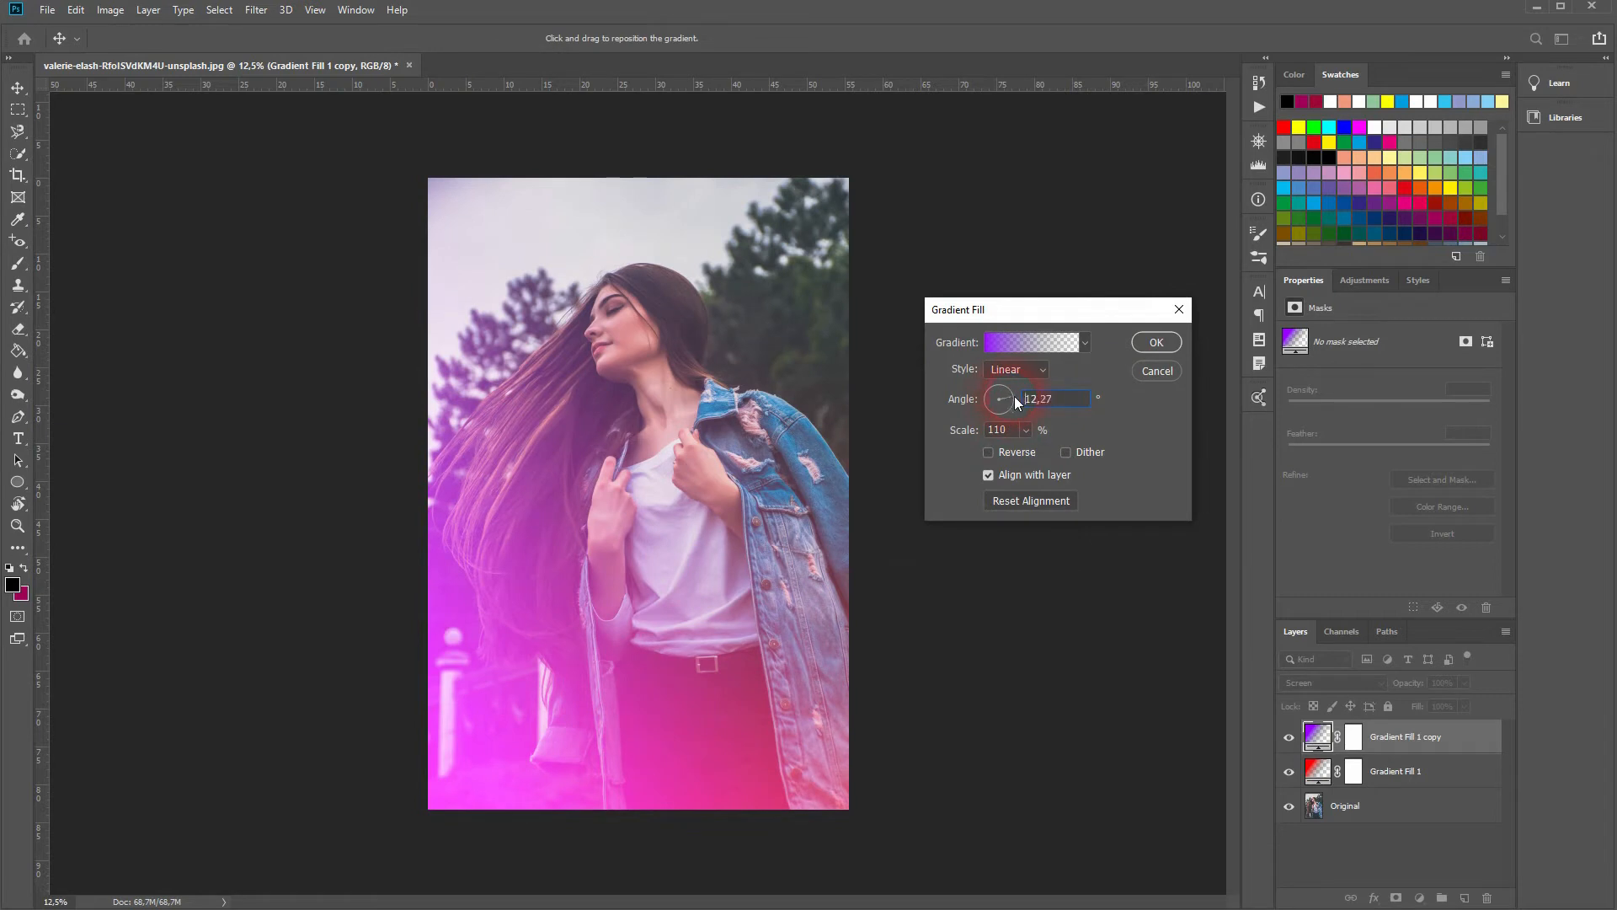
pyautogui.moveTo(1015, 405); pyautogui.dragTo(1013, 397)
pyautogui.click(1039, 344)
pyautogui.doubleClick(870, 469)
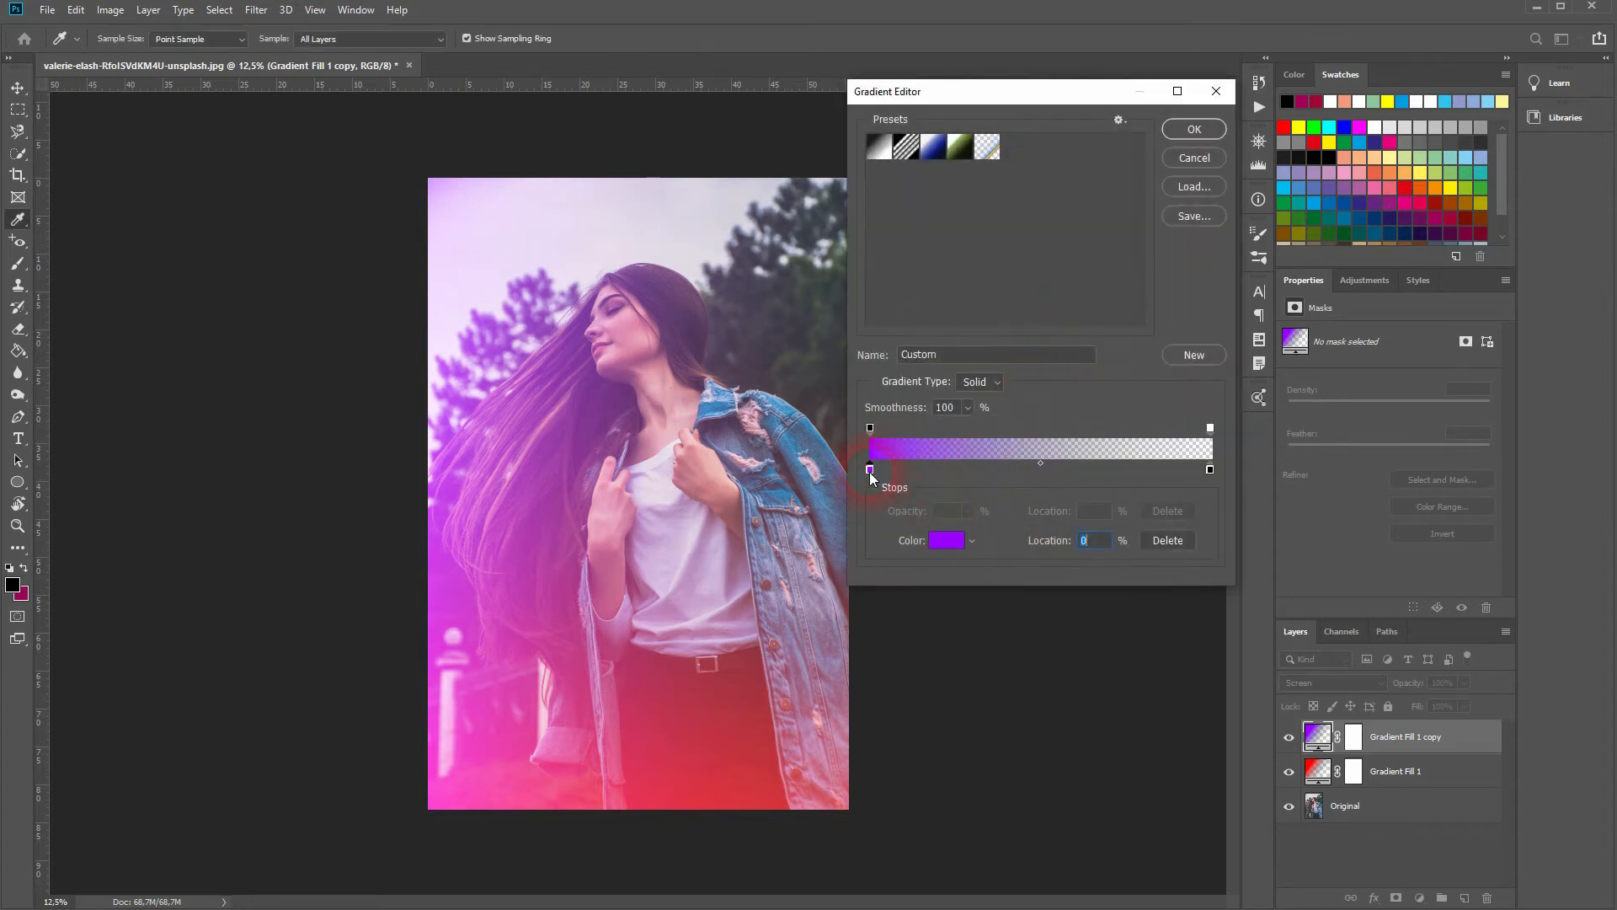
pyautogui.click(1292, 643)
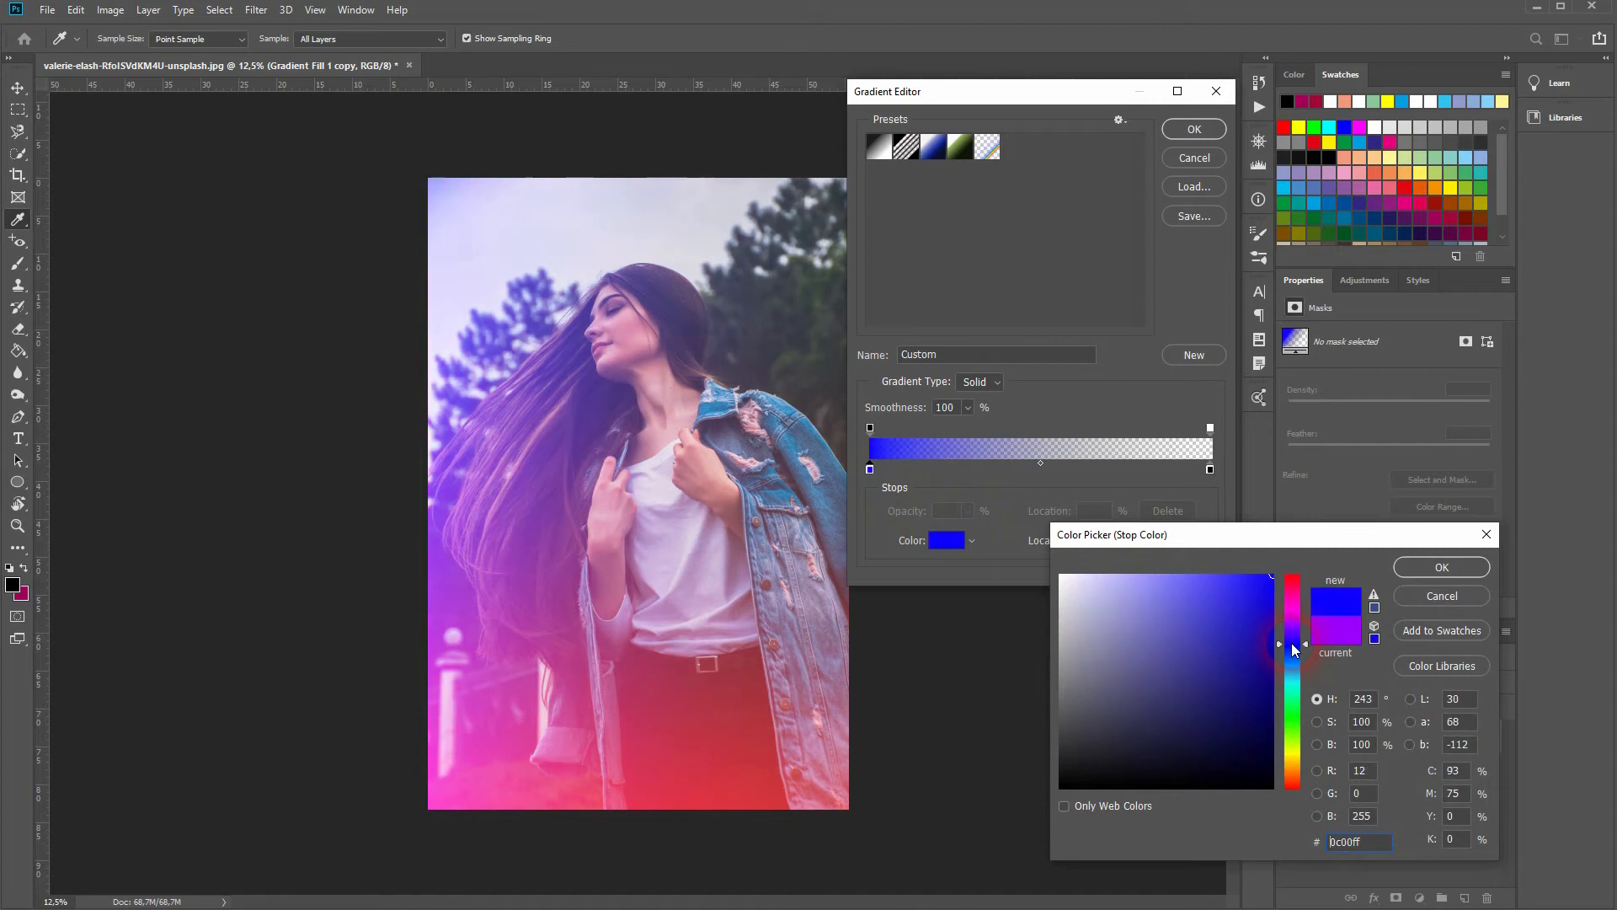
pyautogui.moveTo(1291, 643); pyautogui.dragTo(1300, 654)
pyautogui.click(1441, 581)
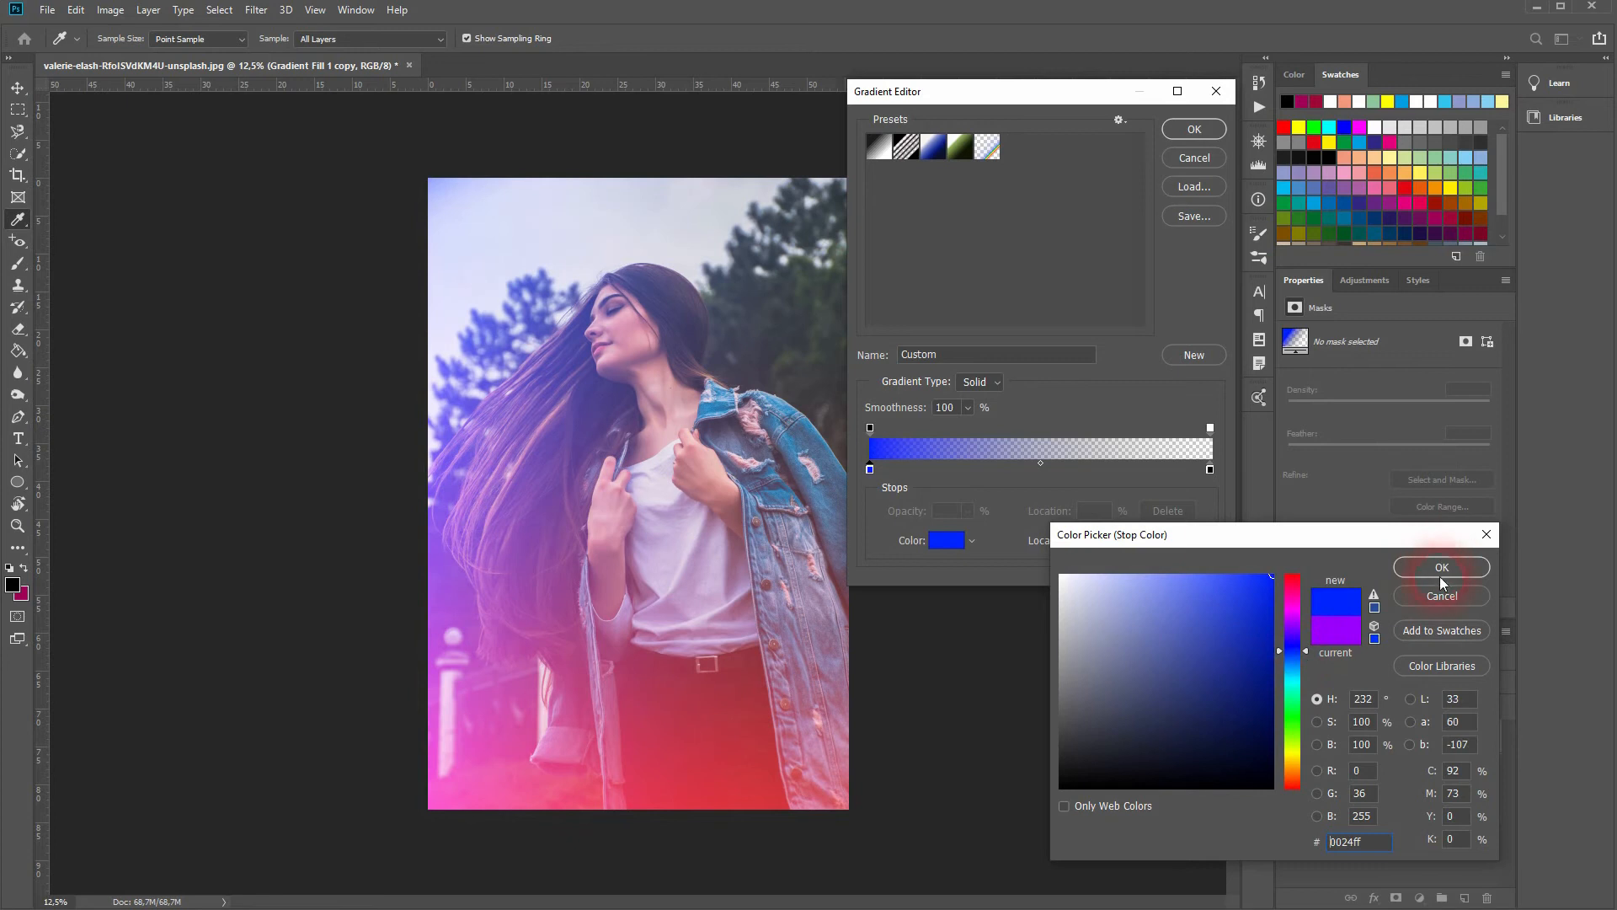
pyautogui.click(1194, 130)
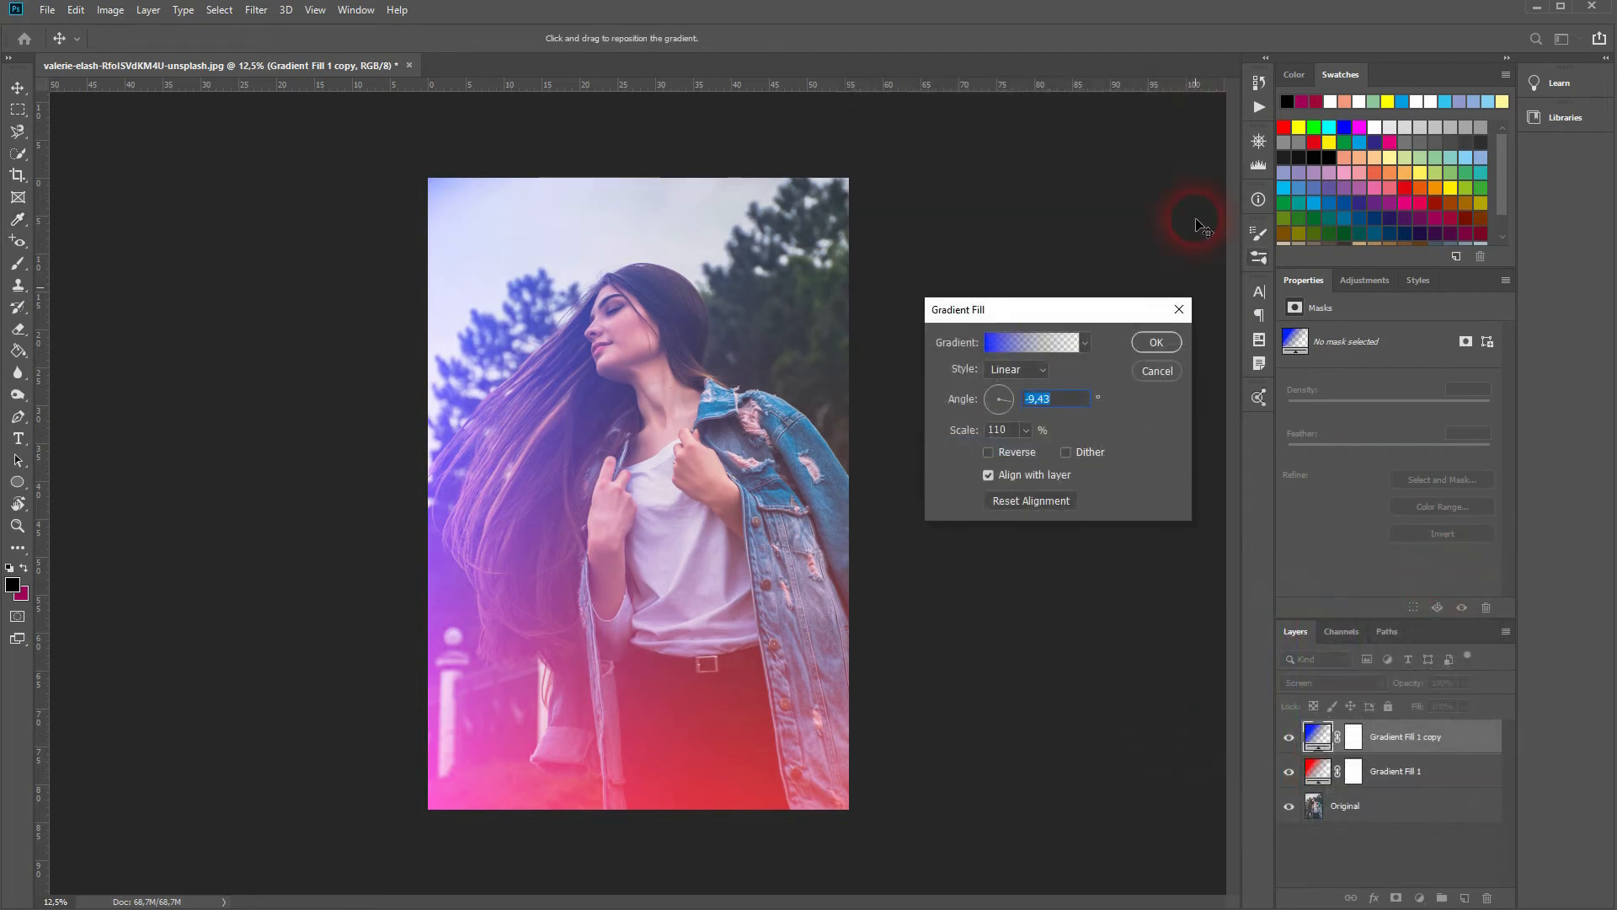
# Set the blue gradient's scale to 125%, confirm the fill, and compare the photo with this layer hidden and shown.
pyautogui.click(1026, 429)
pyautogui.click(1026, 451)
pyautogui.press('Up')
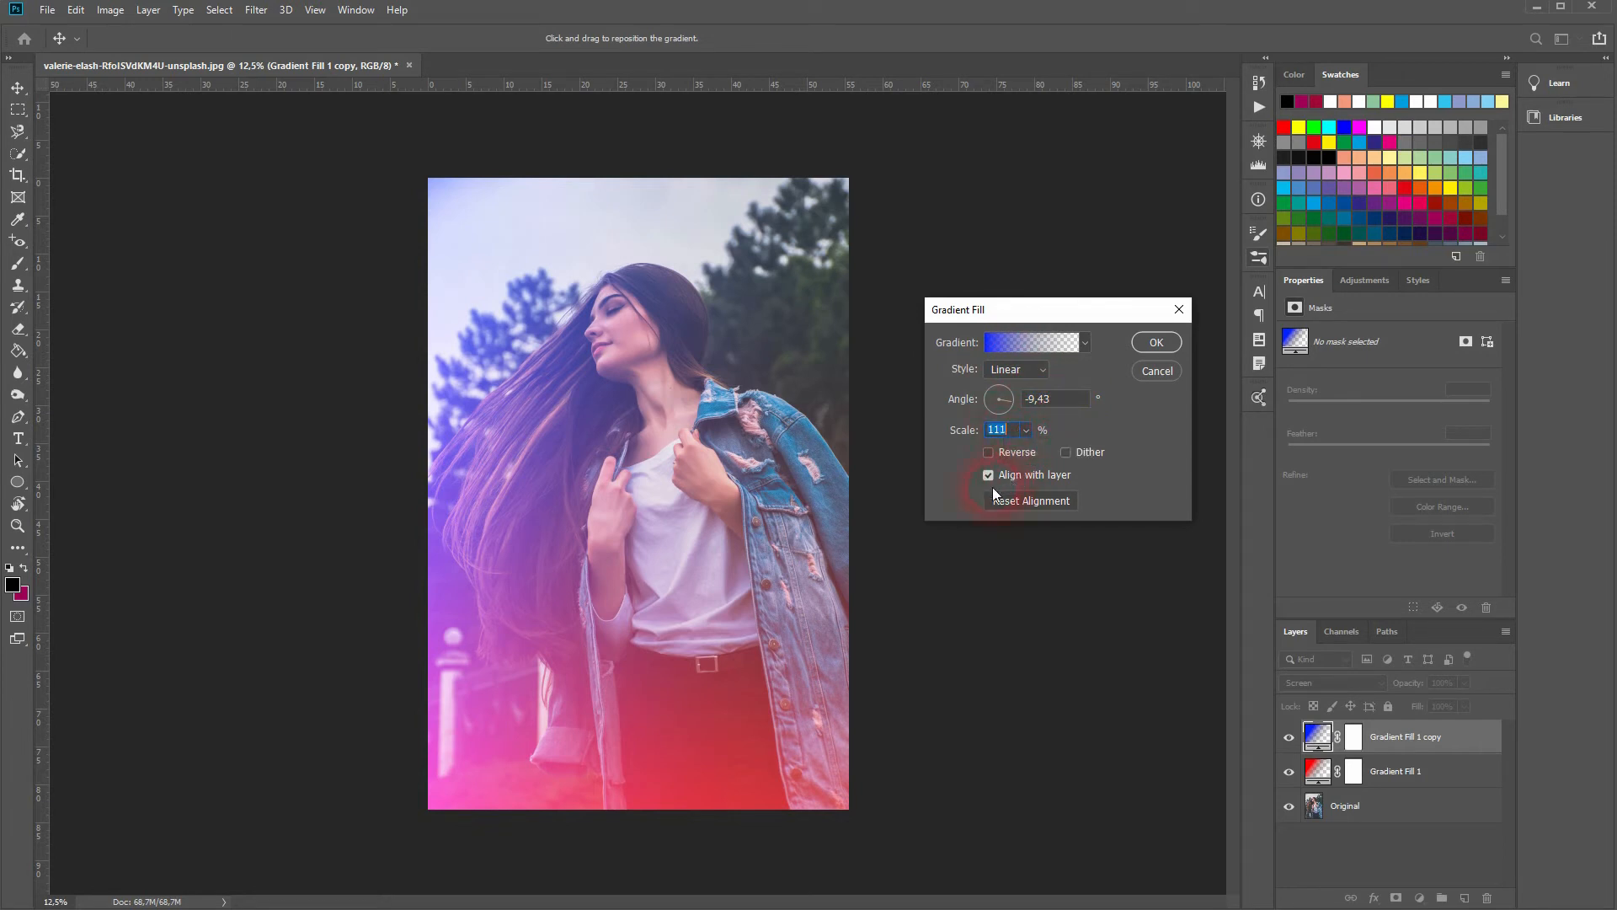
pyautogui.press('Up')
pyautogui.click(1156, 341)
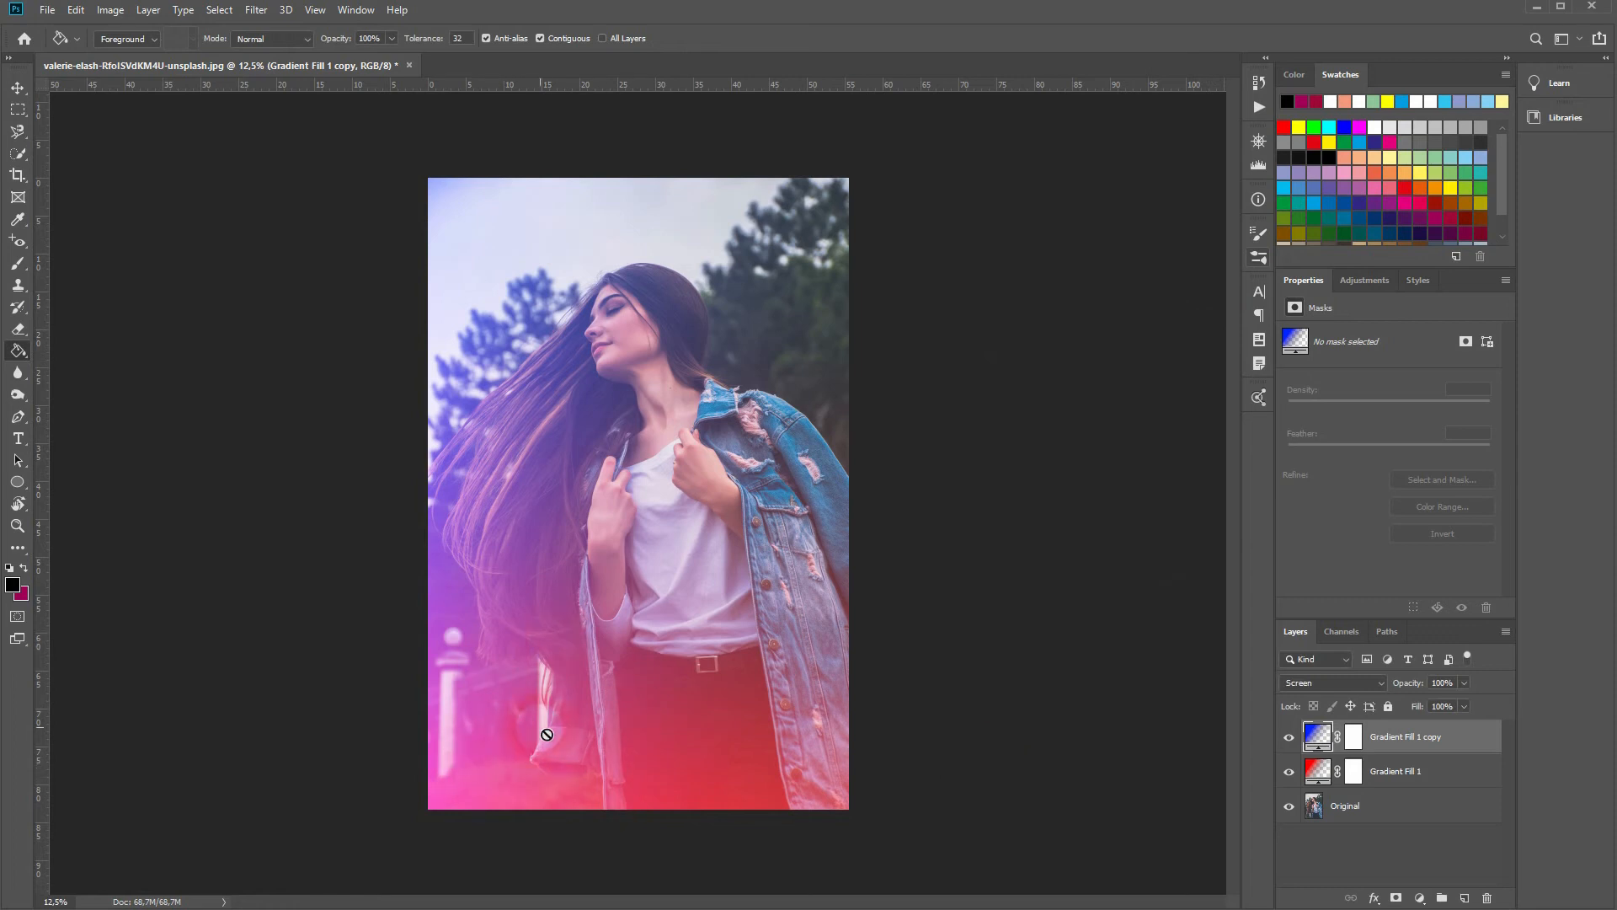
pyautogui.click(1288, 737)
pyautogui.click(1288, 737)
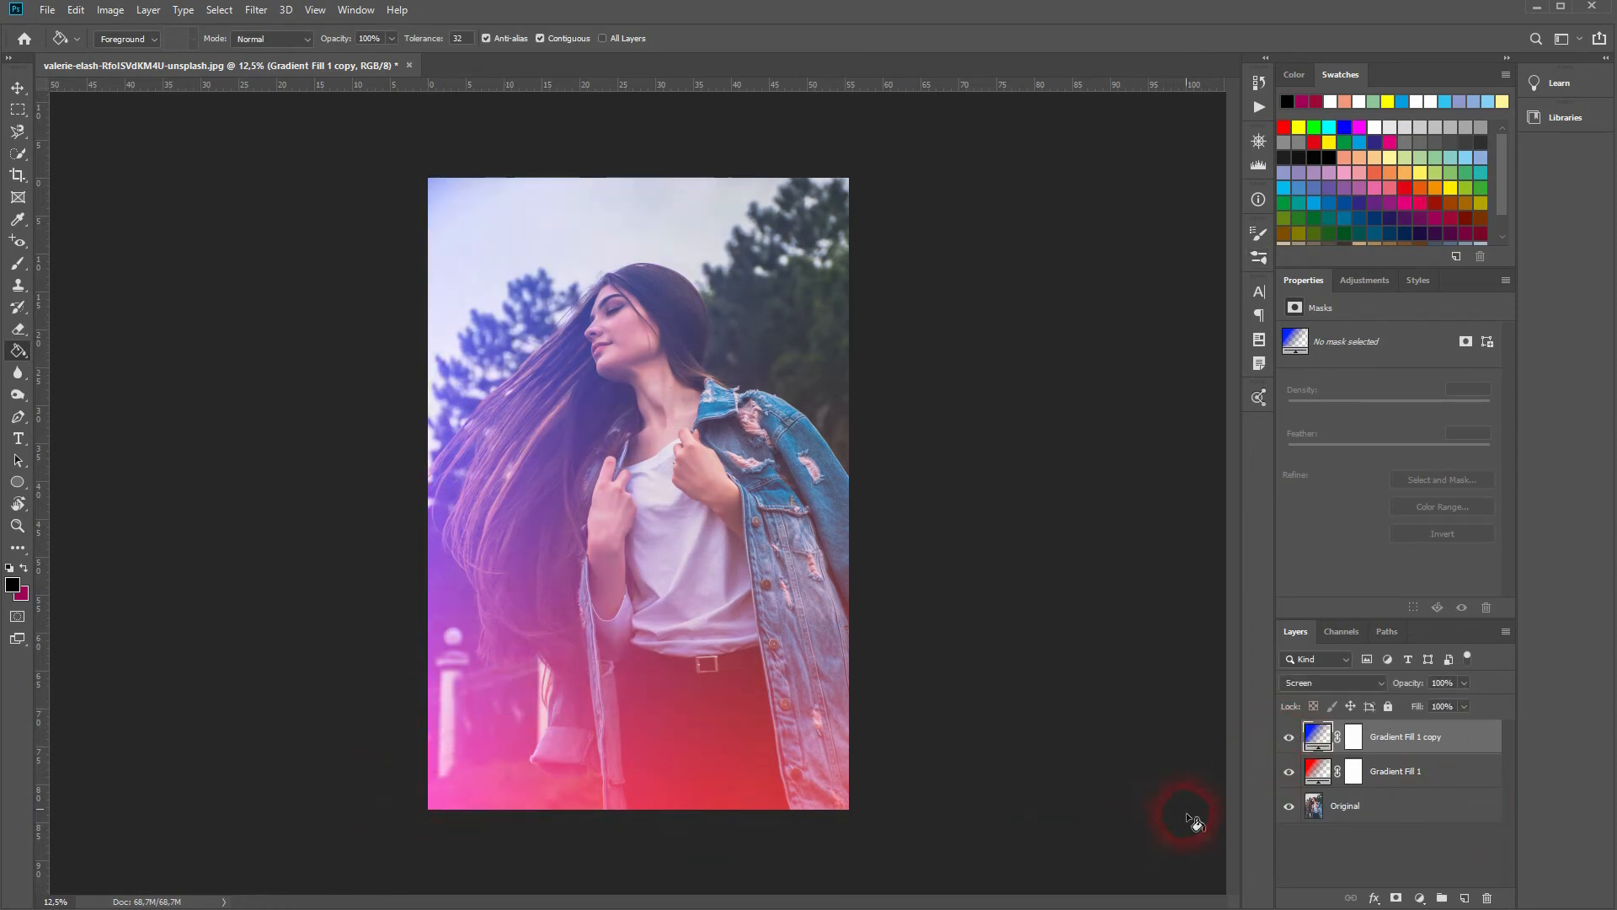
# Duplicate the blue gradient fill layer and rotate the copy's gradient to about -113°.
pyautogui.hotkey('ctrl', 'j')
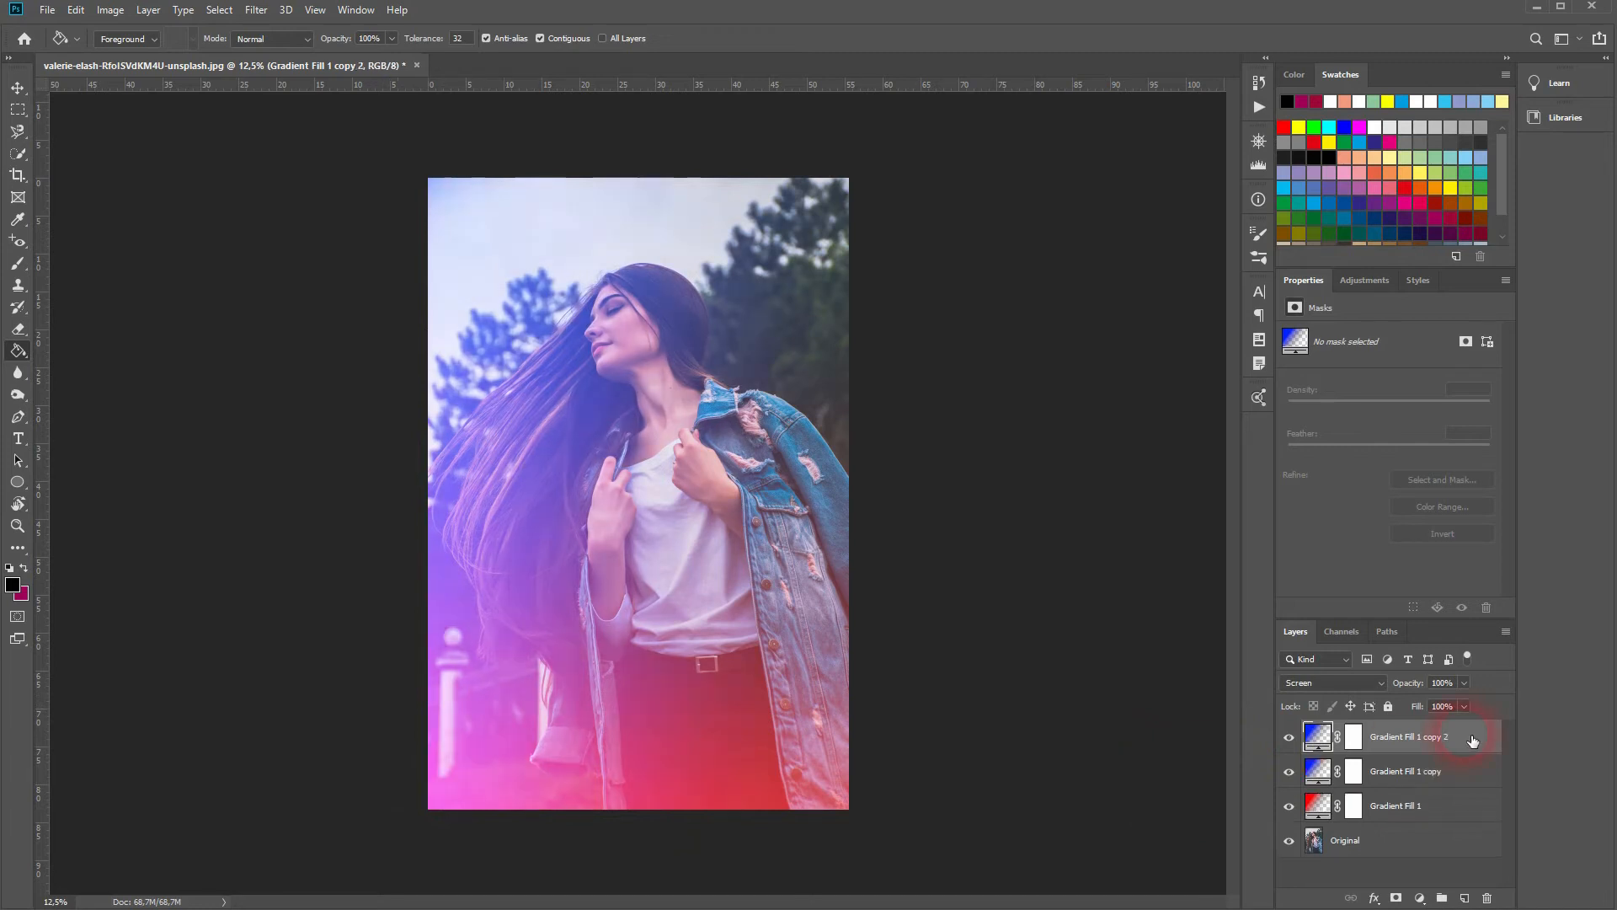
pyautogui.doubleClick(1318, 738)
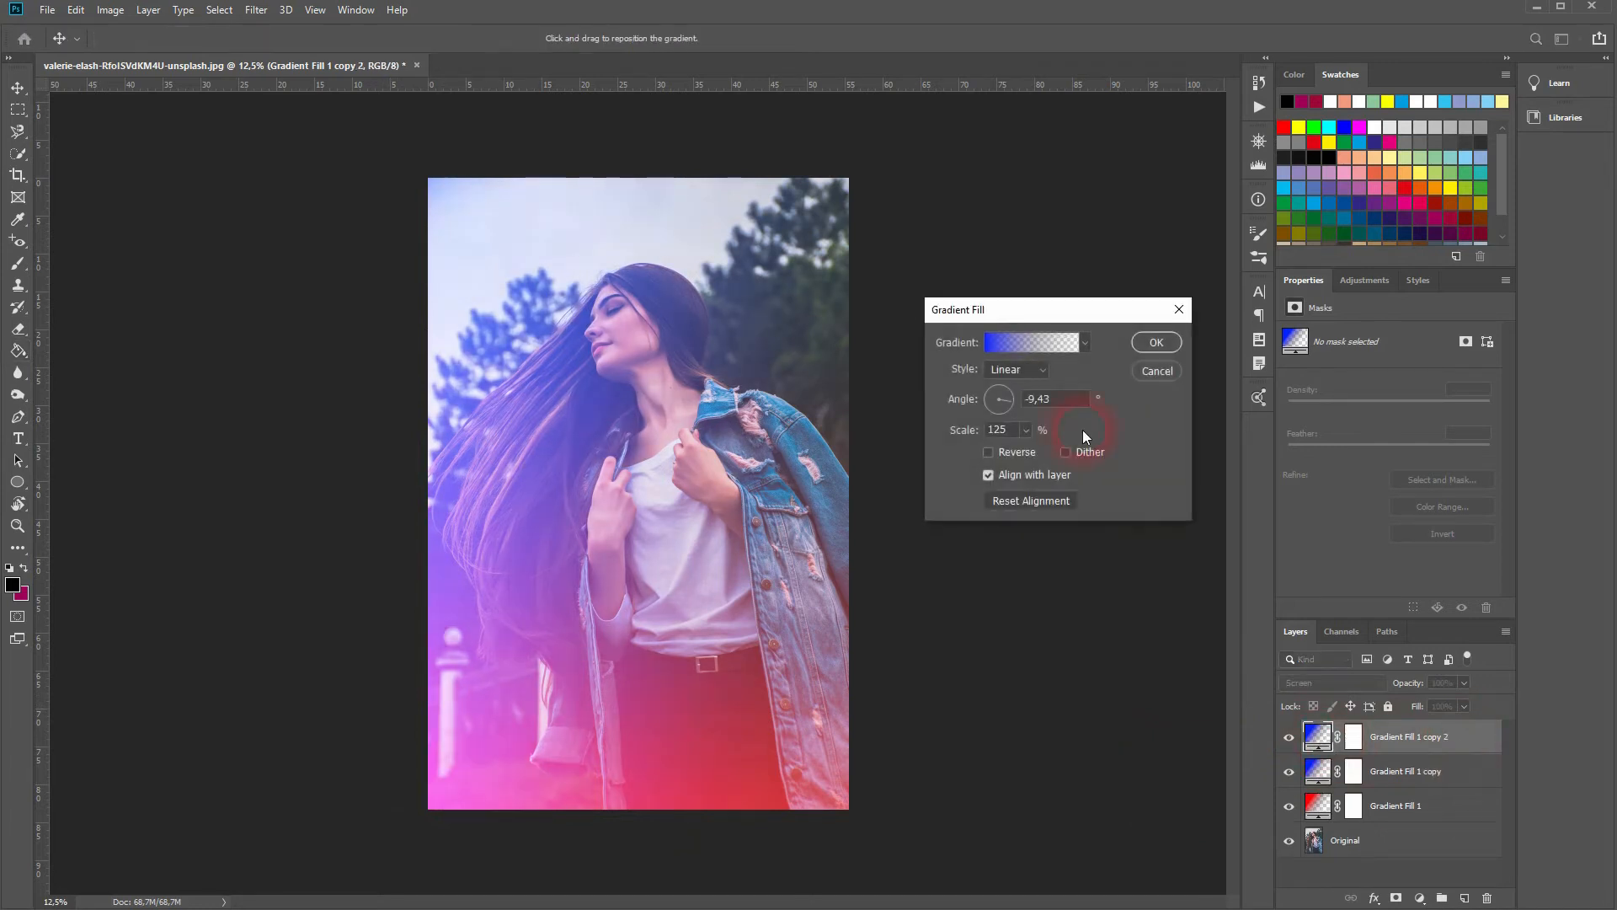
pyautogui.click(996, 410)
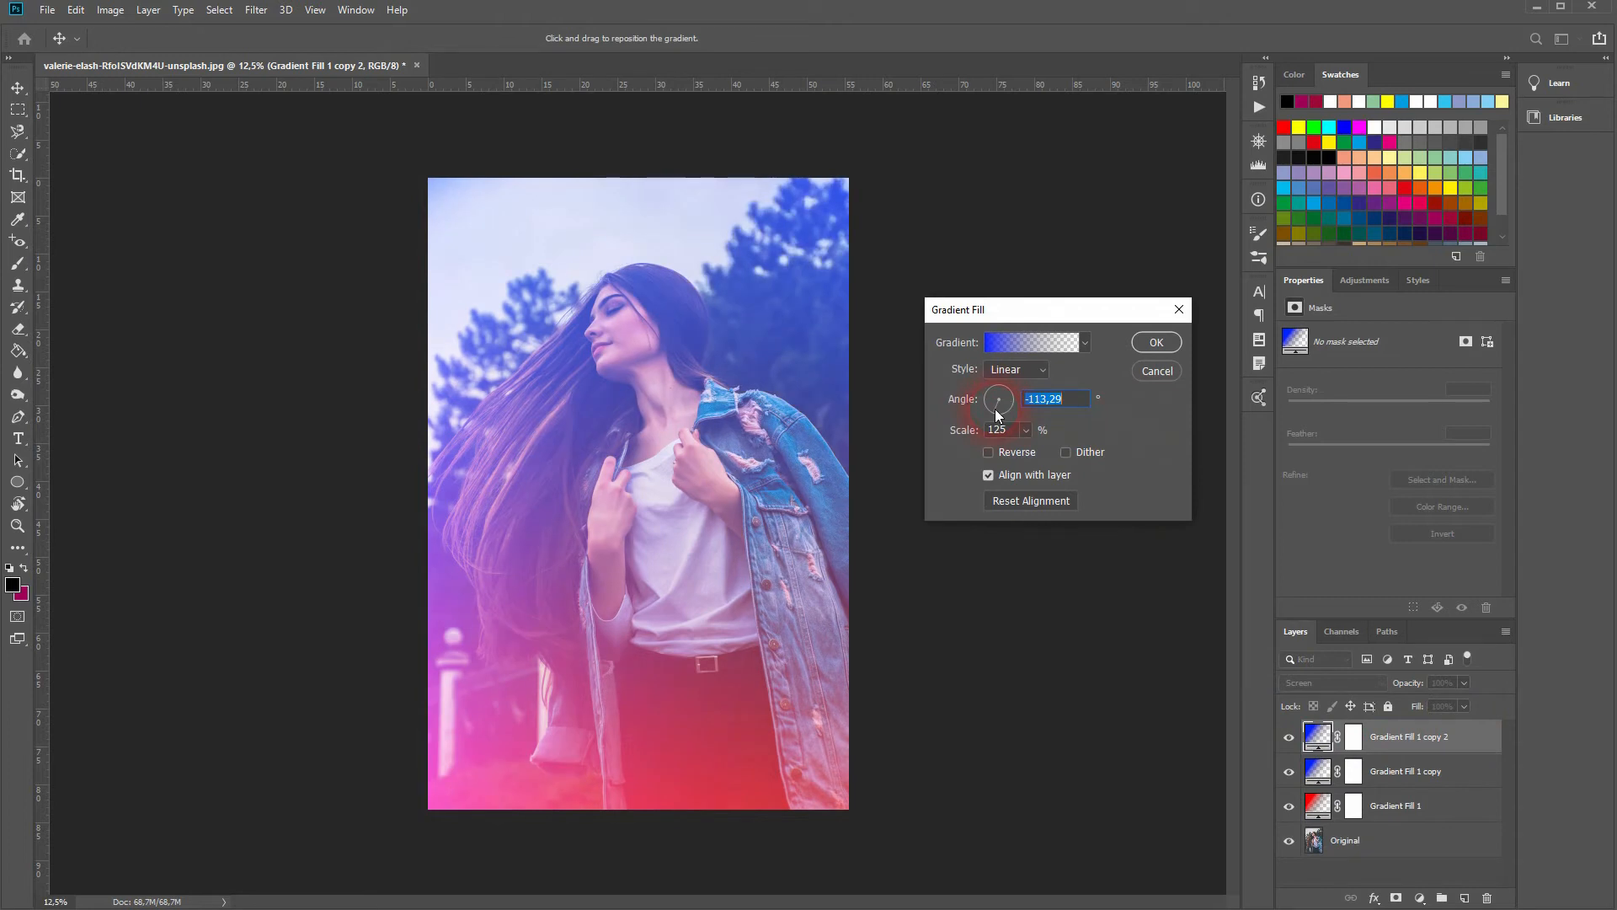
# Add a lighter blue (0072ff) colour stop just after the start of the copy's gradient.
pyautogui.click(1032, 342)
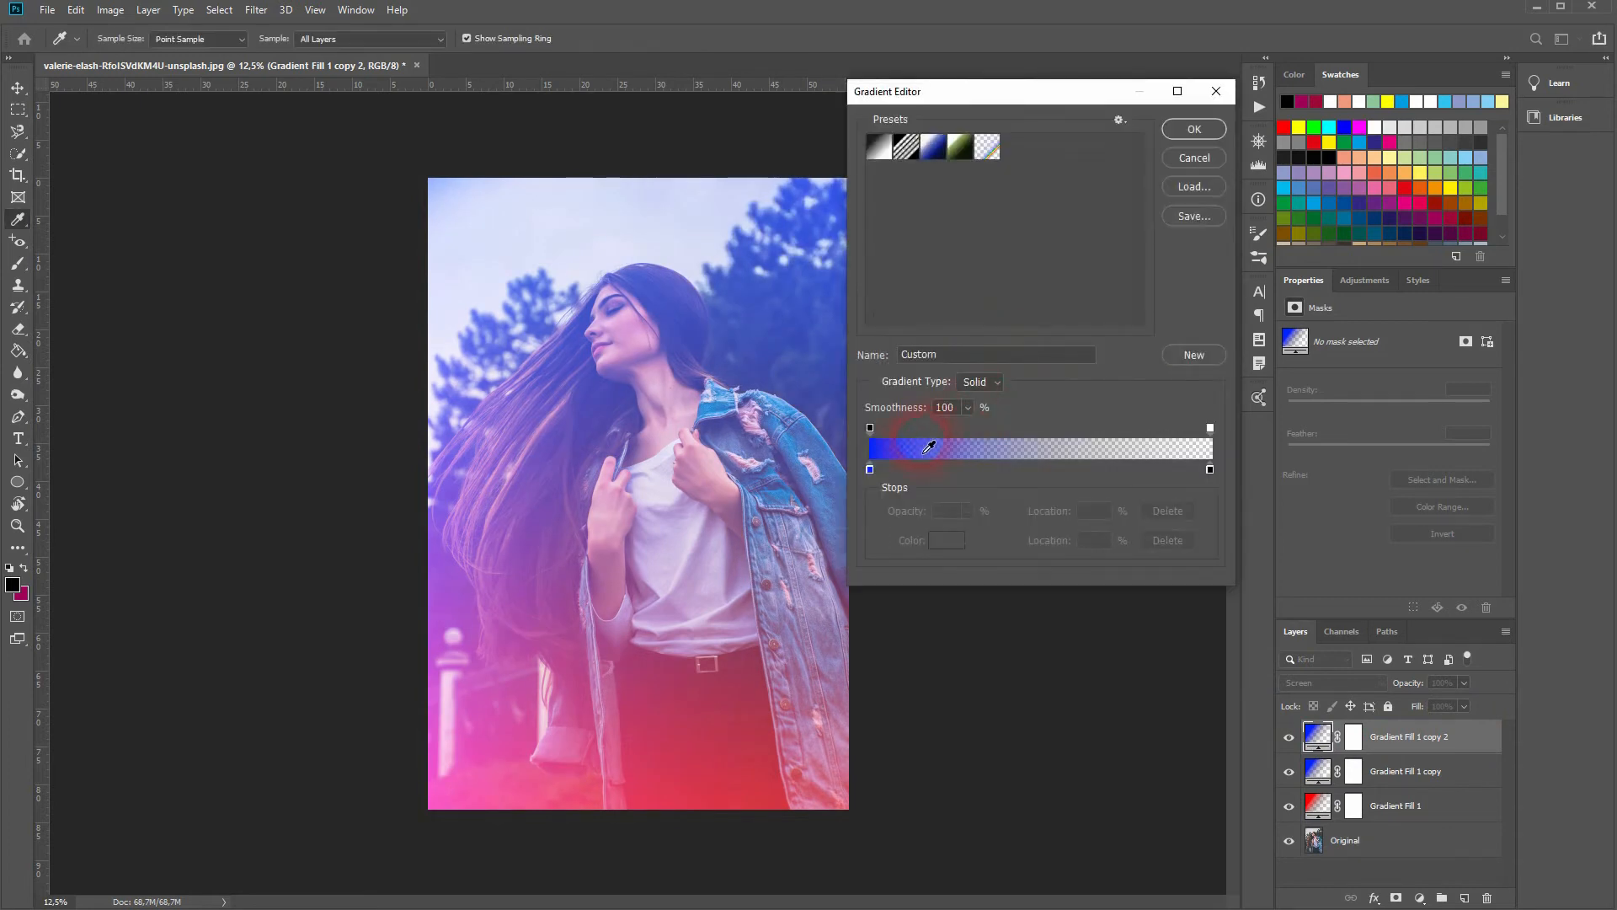
pyautogui.click(895, 472)
pyautogui.doubleClick(894, 469)
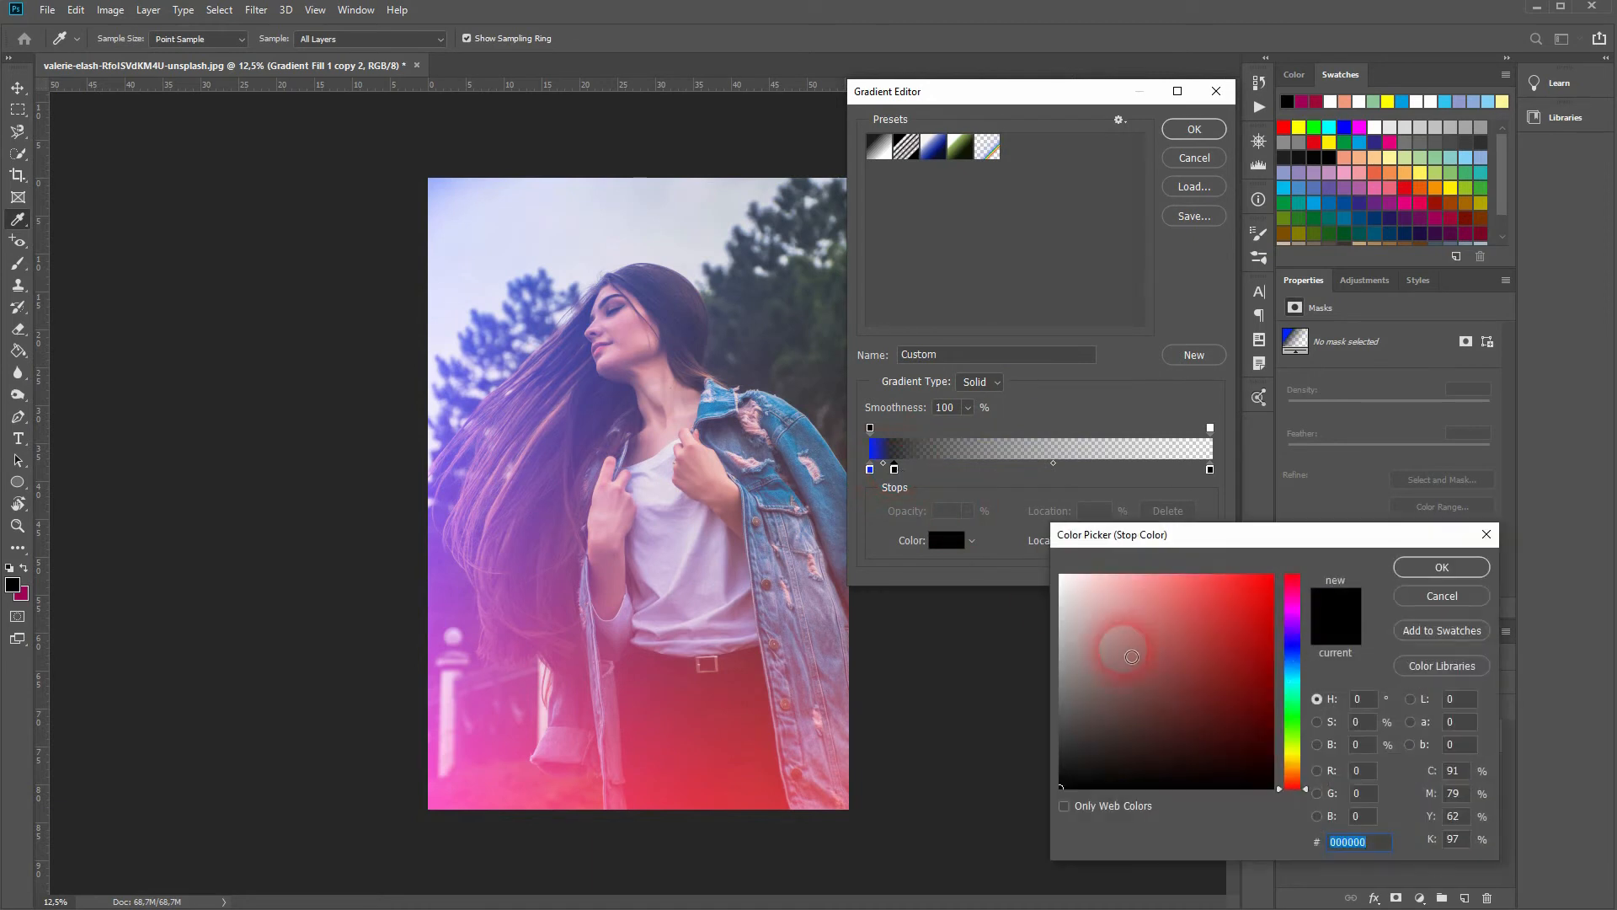
pyautogui.moveTo(1202, 671); pyautogui.dragTo(1314, 572)
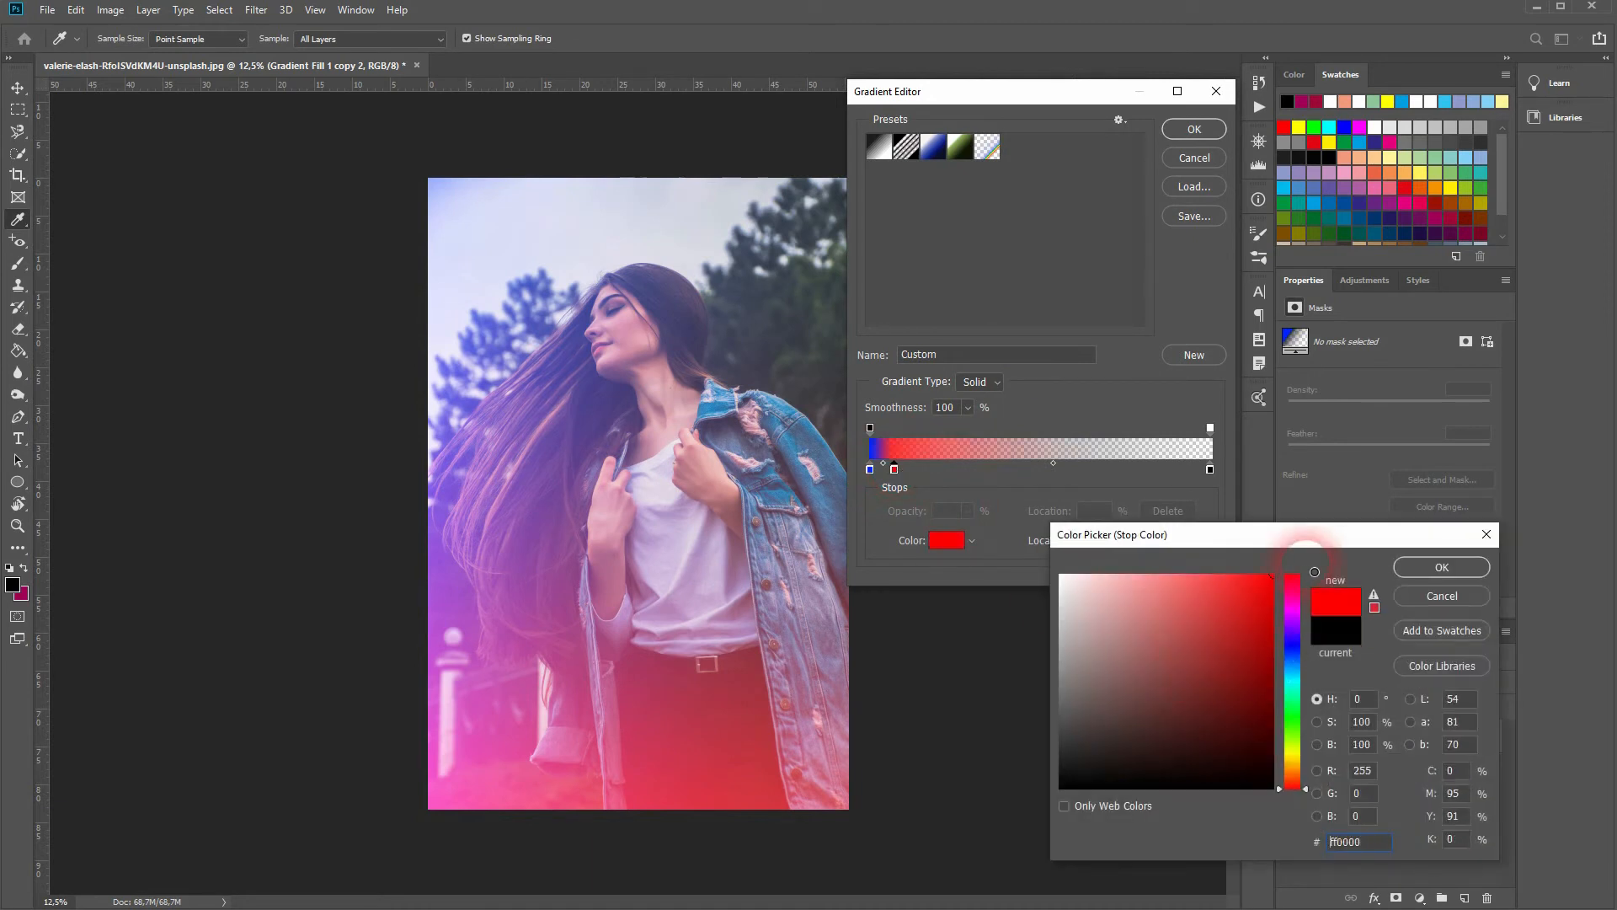
pyautogui.click(1296, 660)
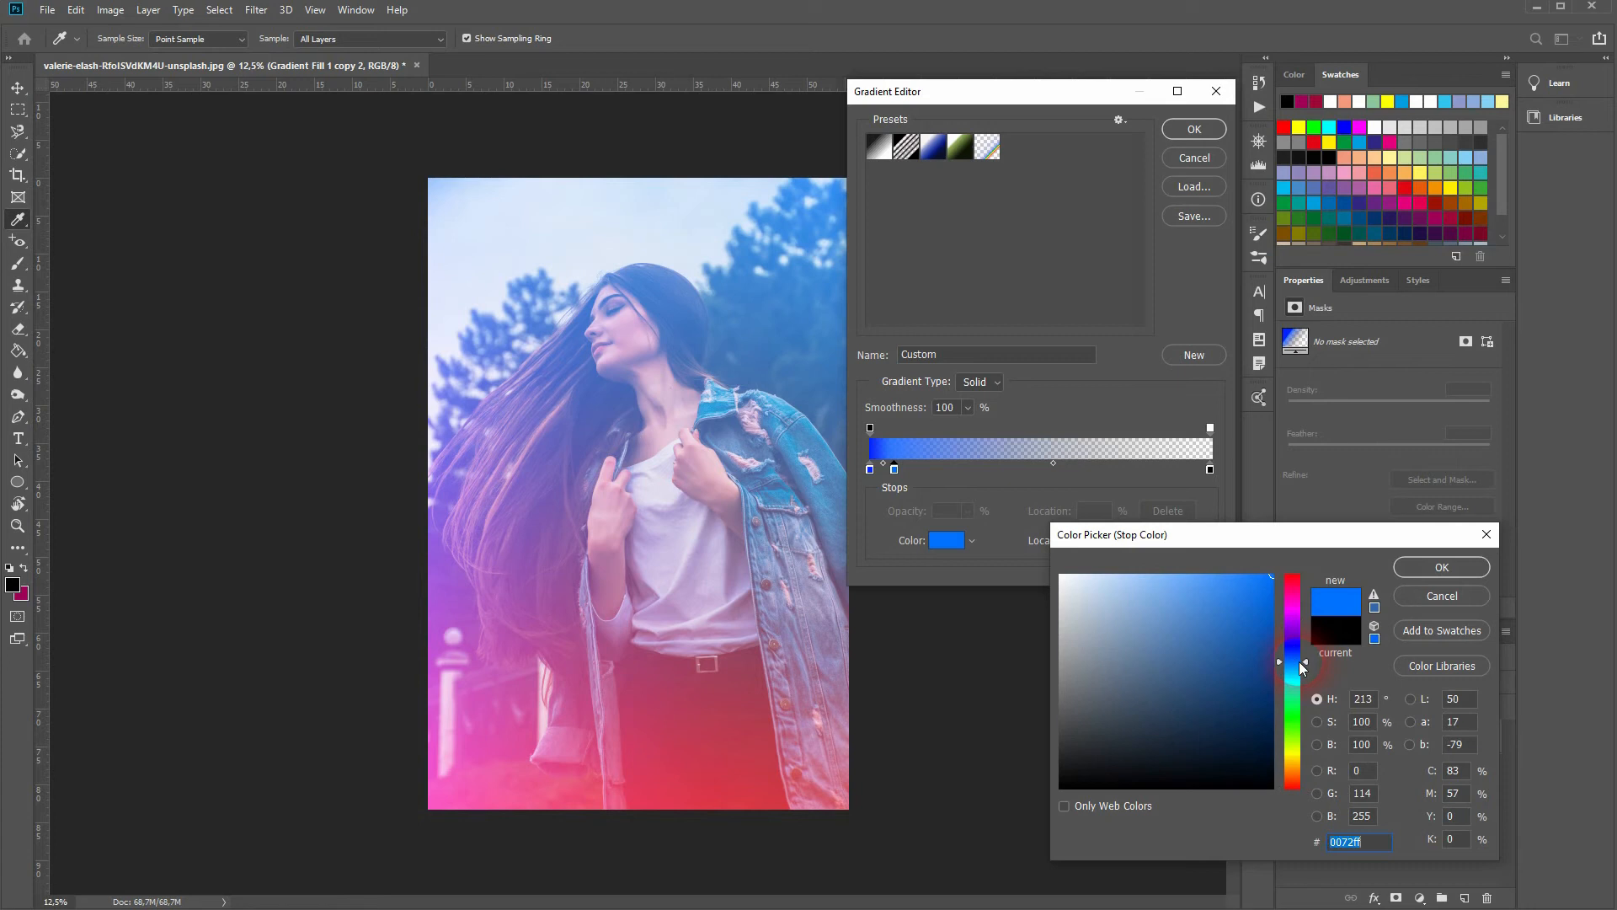
pyautogui.click(1447, 569)
# Add a cyan colour stop at 16%, move the lighter blue stop to 10%, and confirm the edited gradient.
pyautogui.click(924, 469)
pyautogui.doubleClick(923, 468)
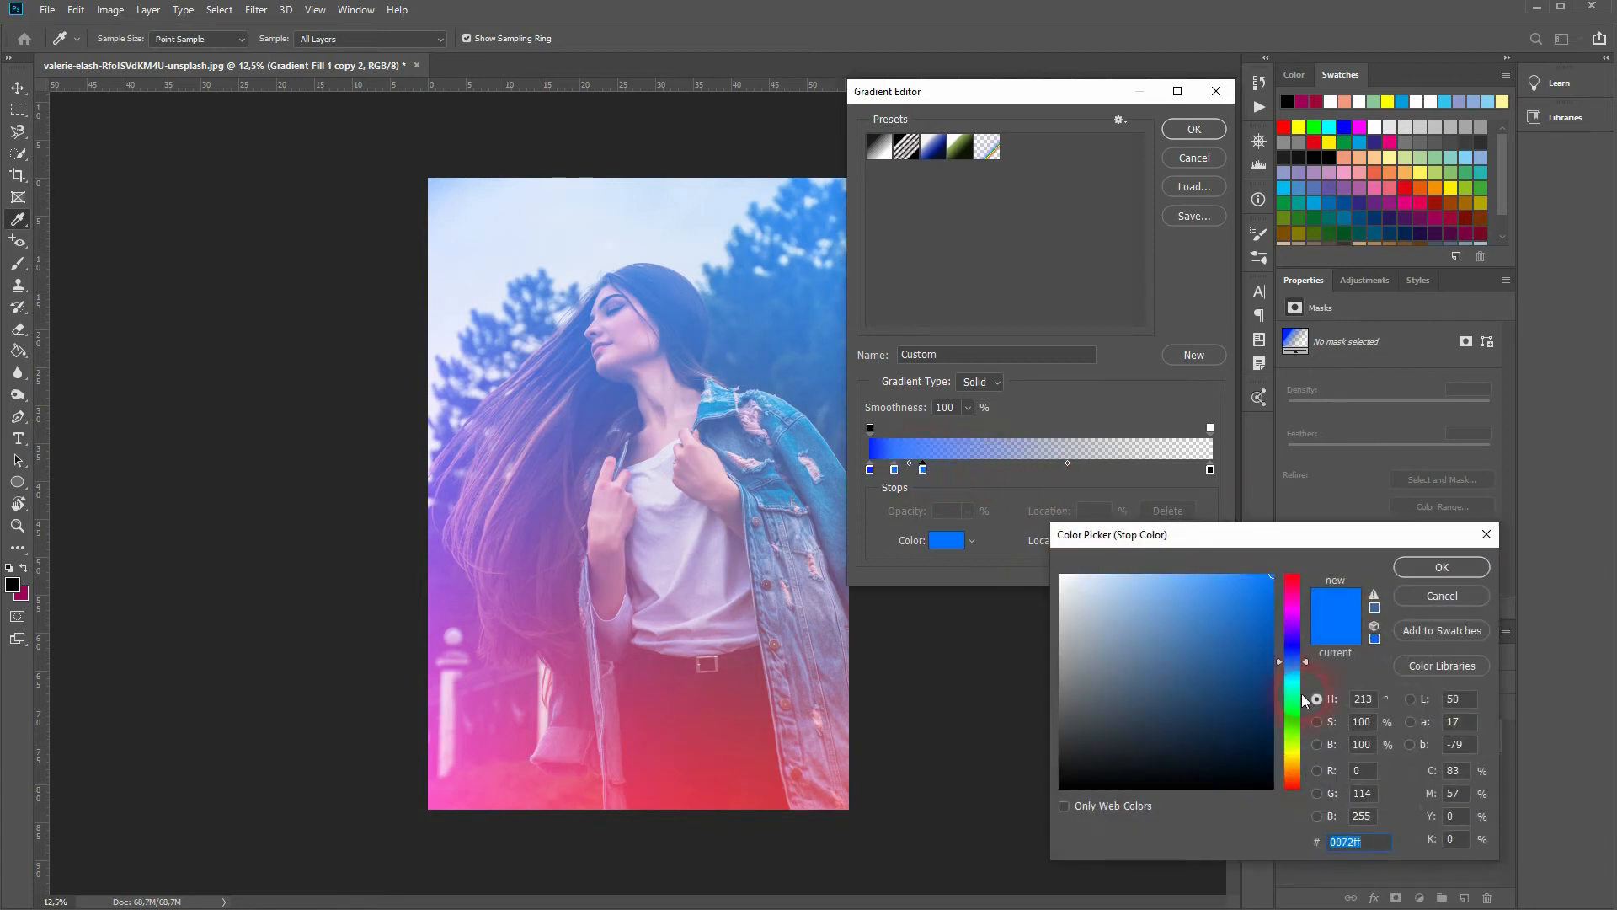
pyautogui.click(1292, 679)
pyautogui.moveTo(1292, 678); pyautogui.dragTo(1292, 677)
pyautogui.click(1421, 565)
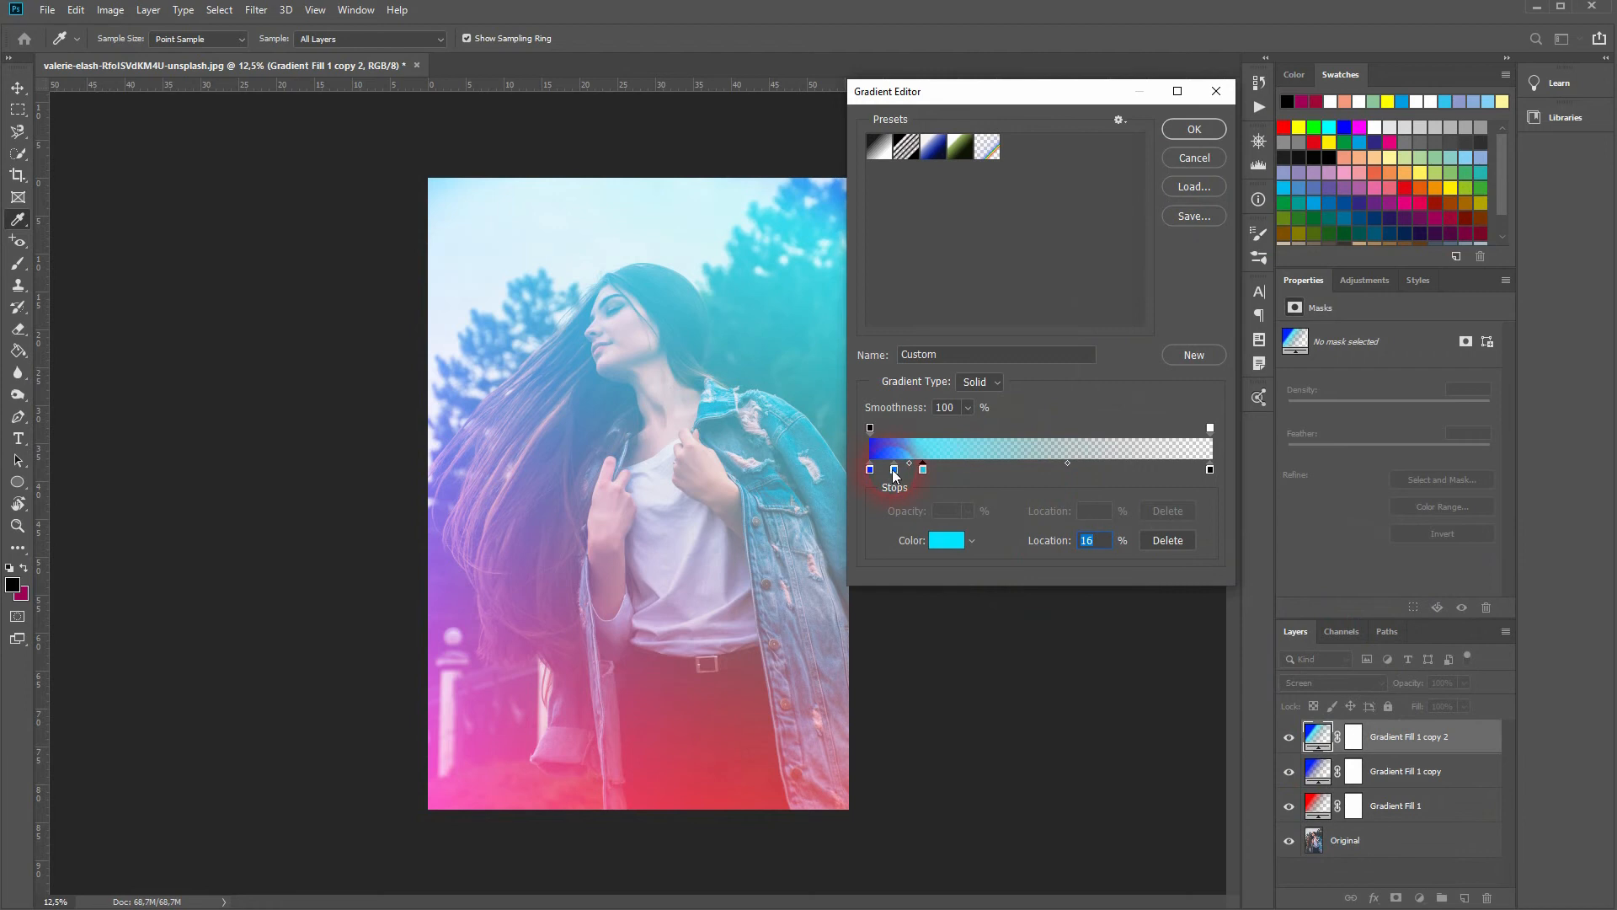
pyautogui.moveTo(898, 476); pyautogui.dragTo(909, 480)
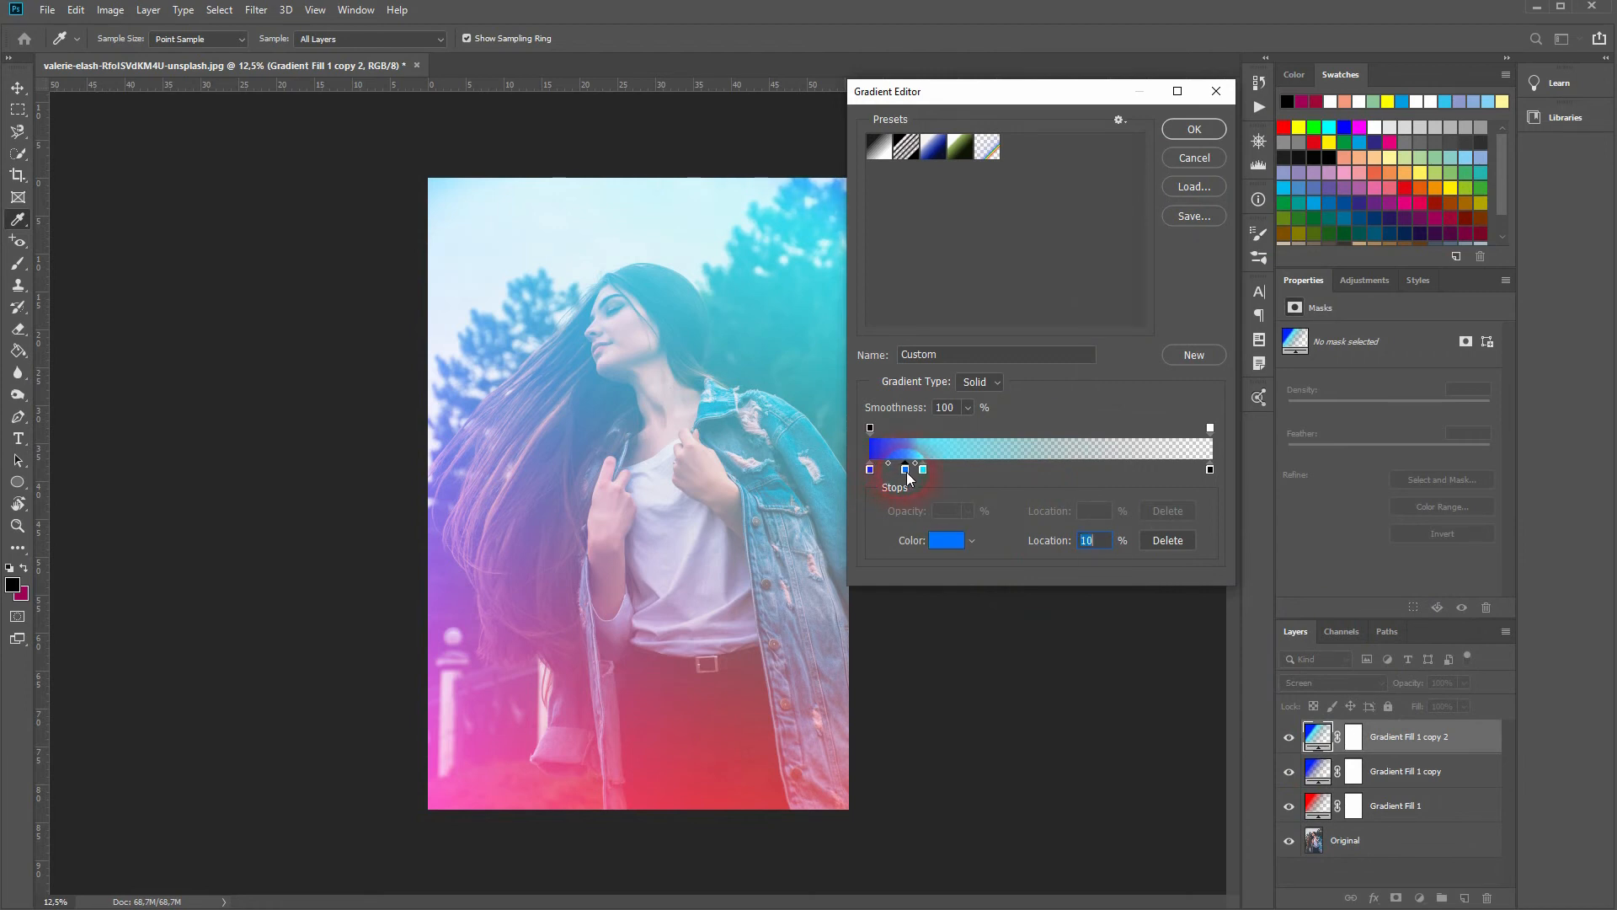
pyautogui.click(1183, 131)
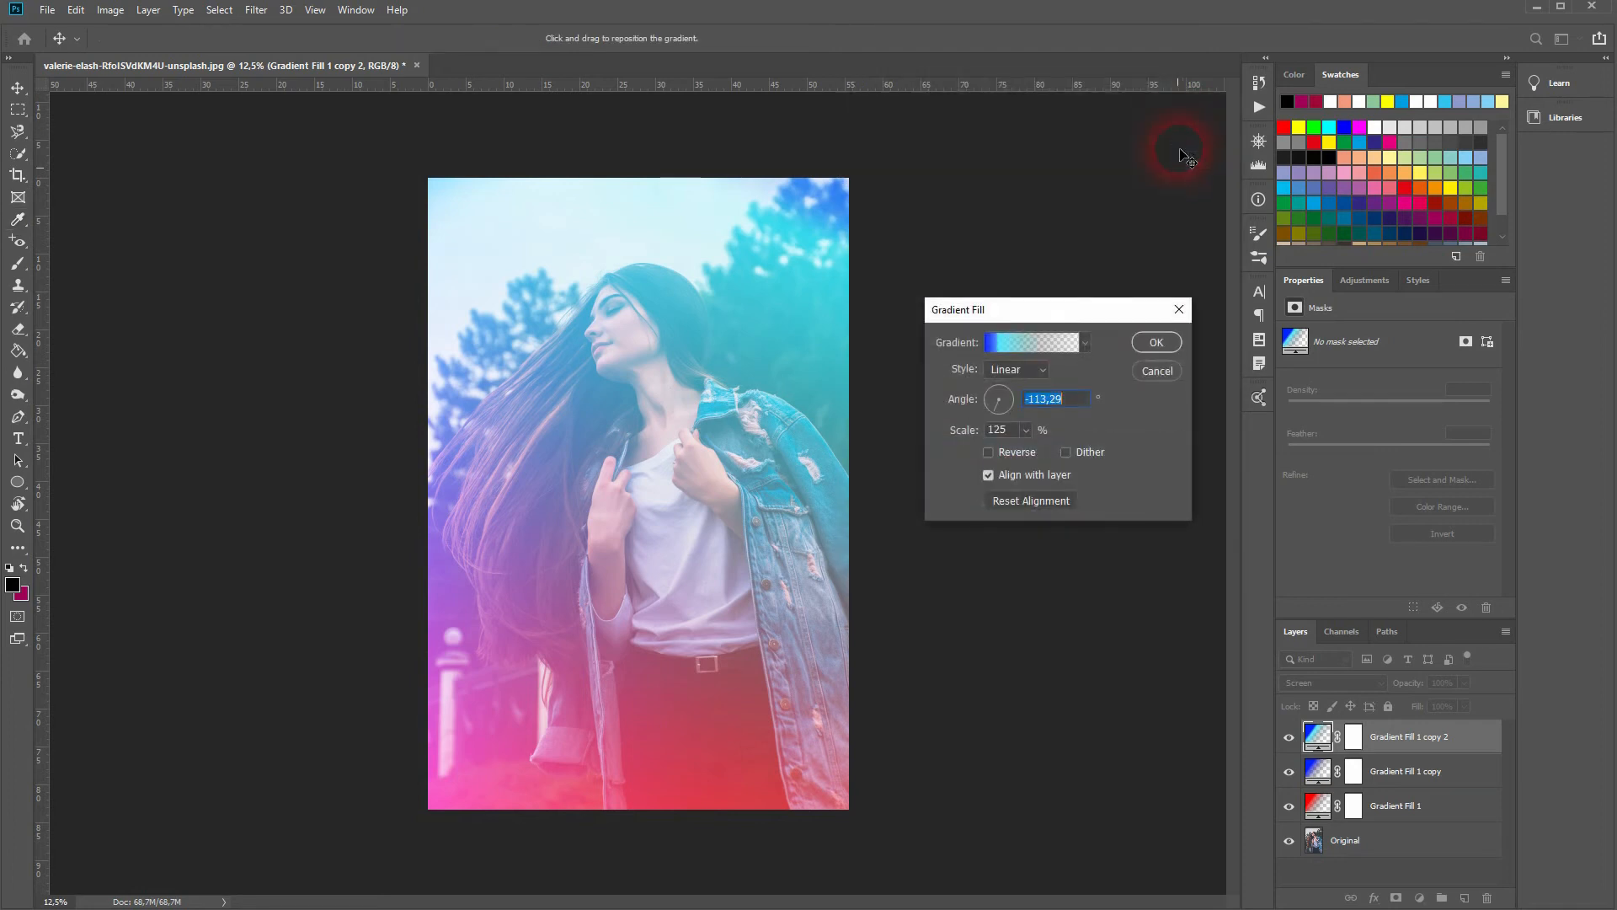
# Set the blue-cyan gradient's angle to about -112°, adjust its scale, and confirm the fill.
pyautogui.moveTo(994, 402); pyautogui.dragTo(990, 409)
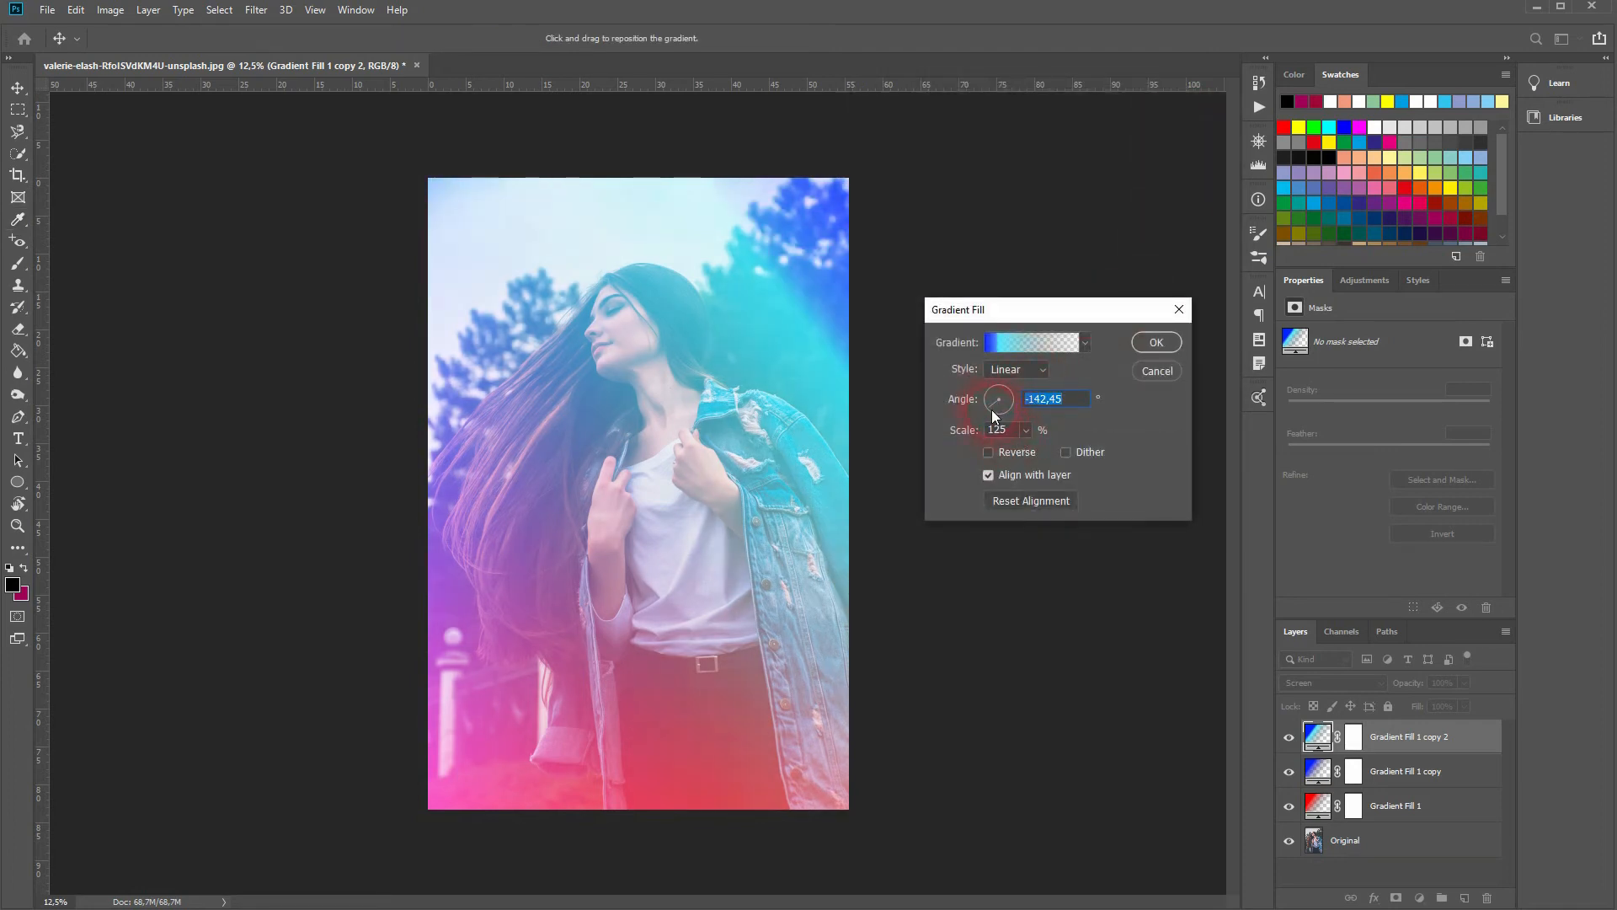
pyautogui.click(992, 409)
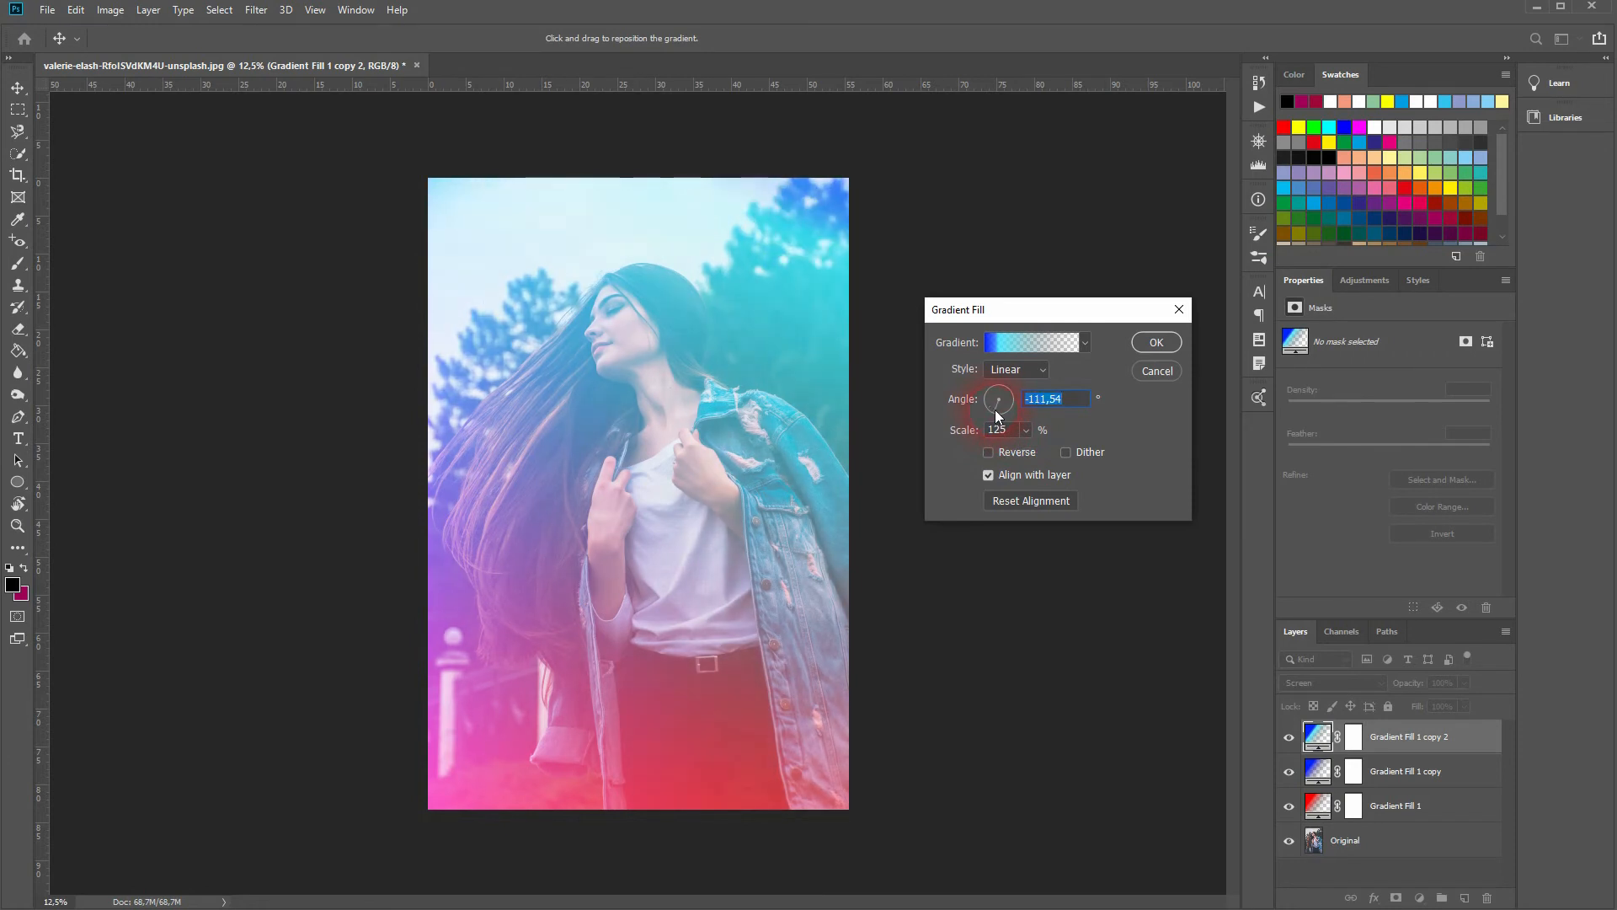
pyautogui.click(1026, 431)
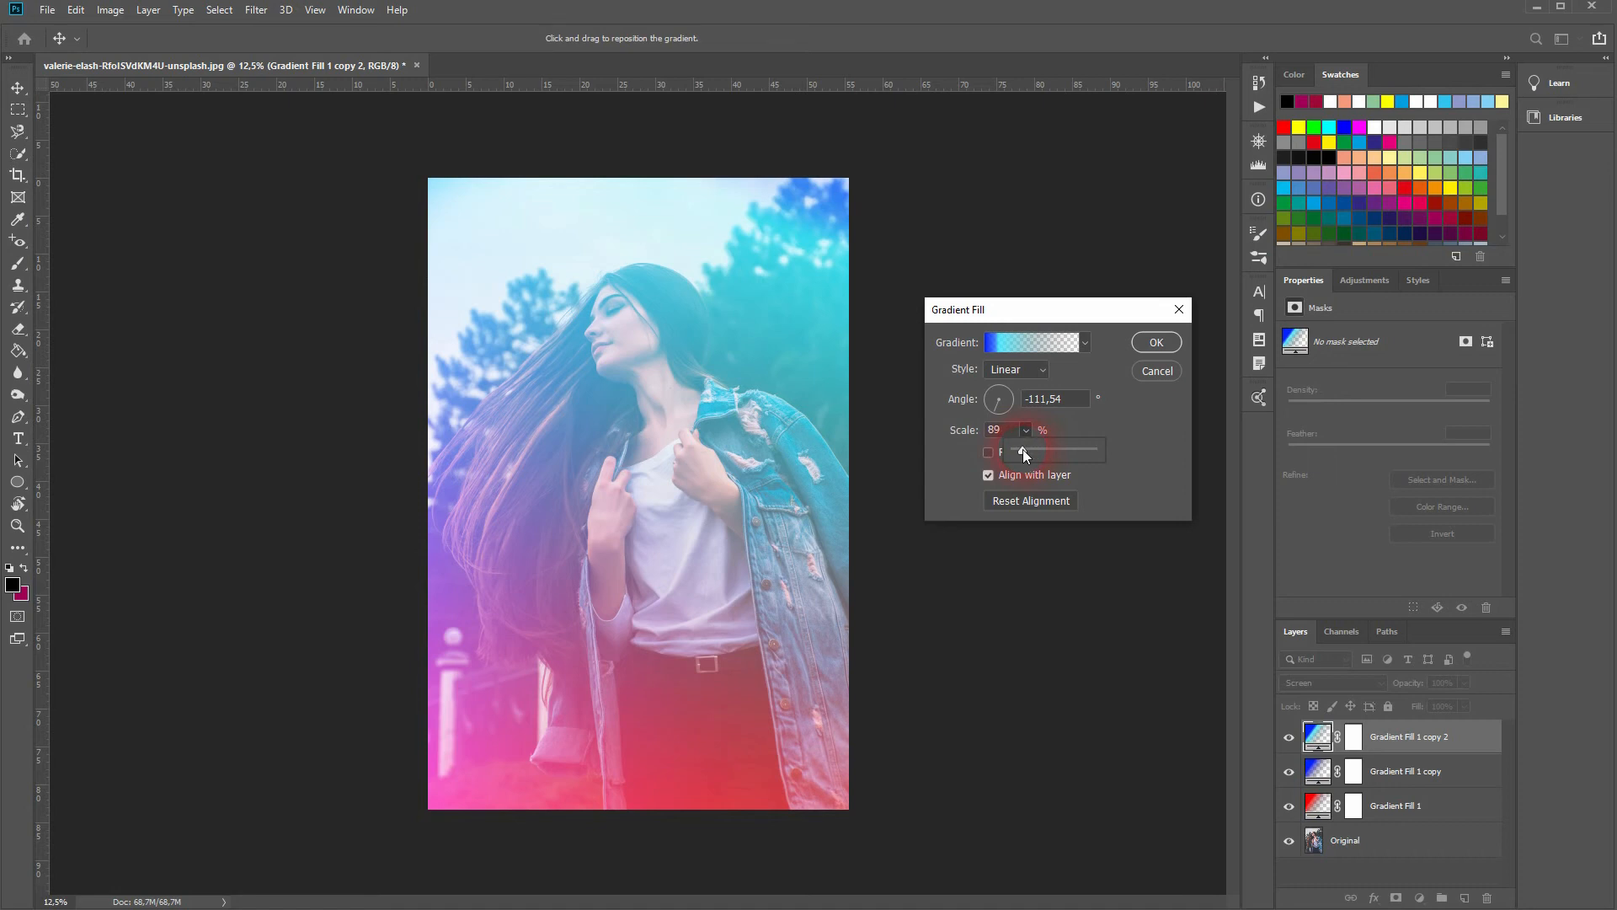
pyautogui.moveTo(1025, 449); pyautogui.dragTo(1027, 449)
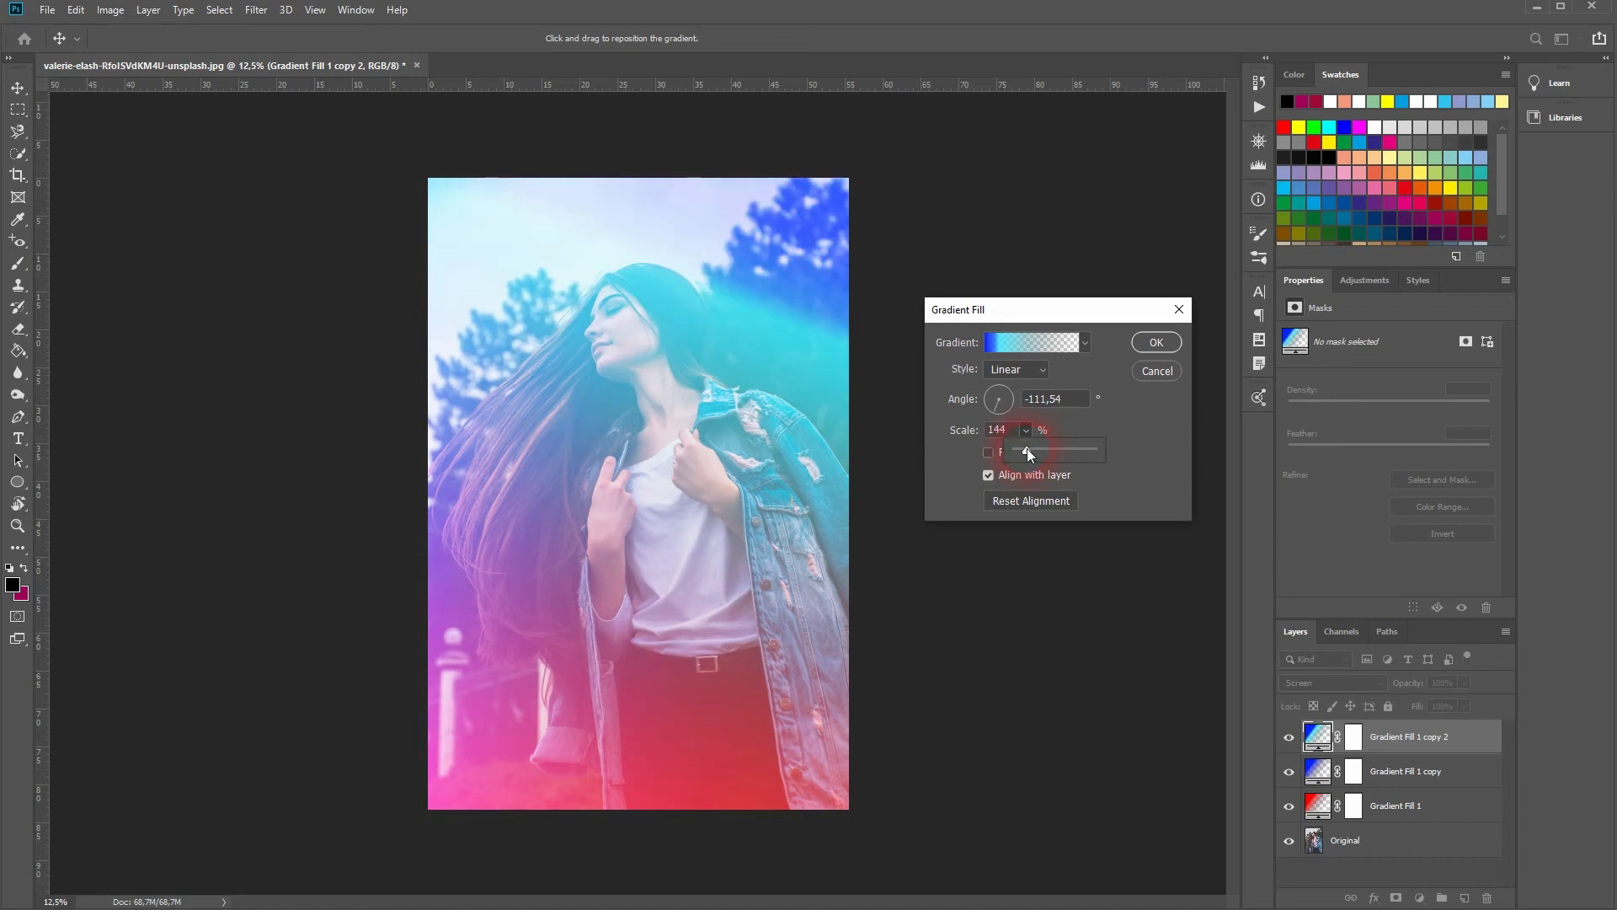
pyautogui.click(1158, 336)
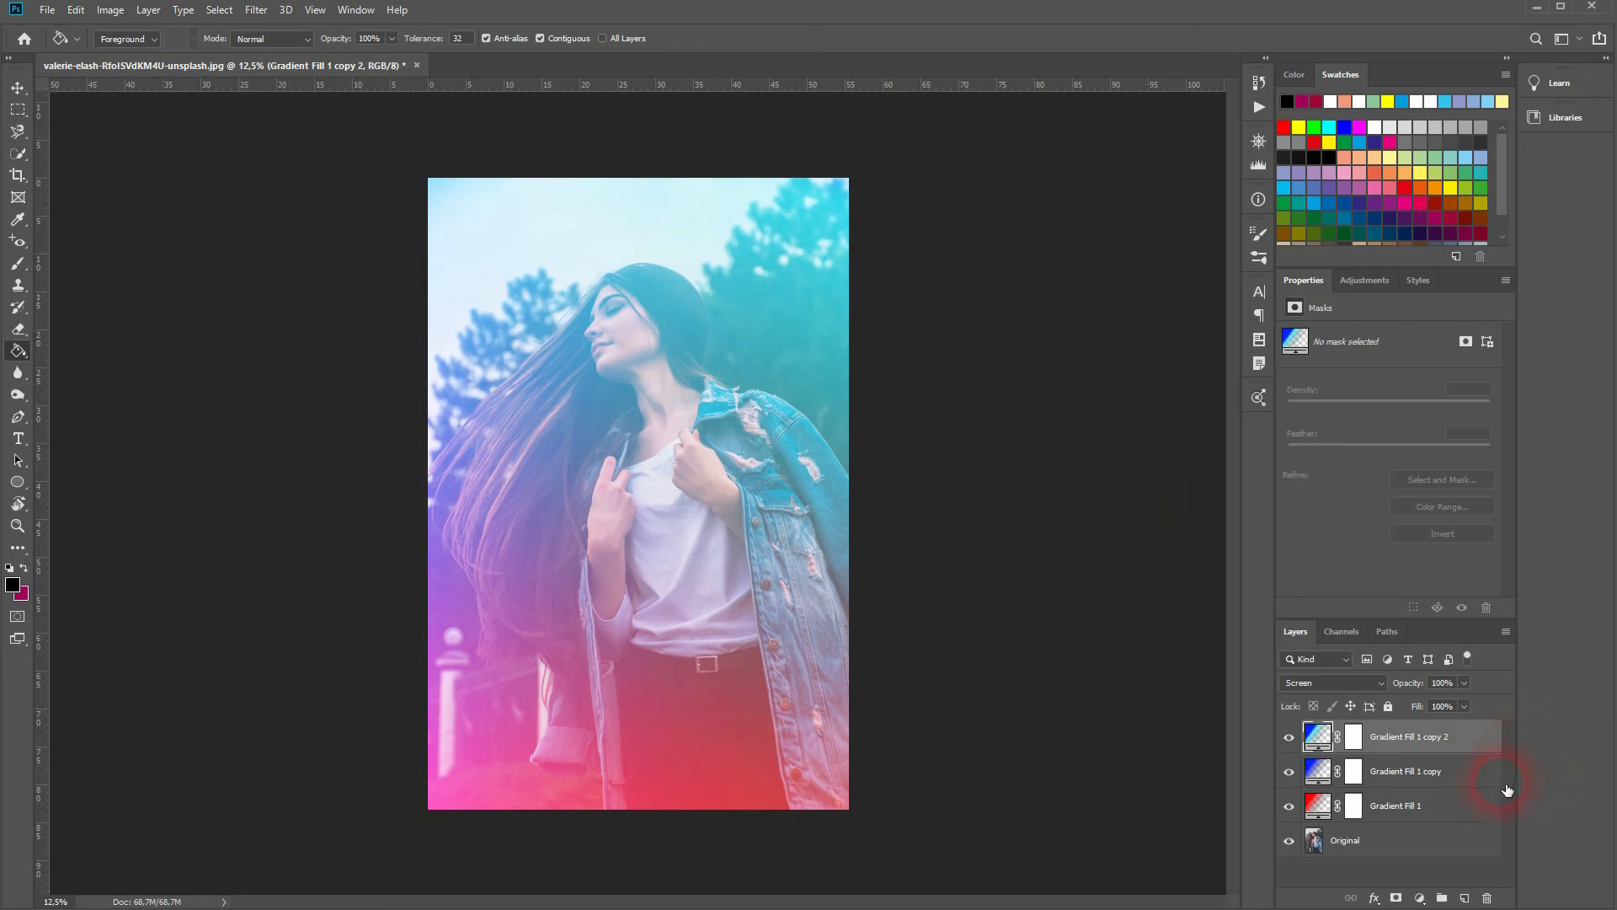
# Hide the blue-cyan gradient layer and rotate the red gradient fill to about -77° so it comes from the upper right.
pyautogui.click(1289, 738)
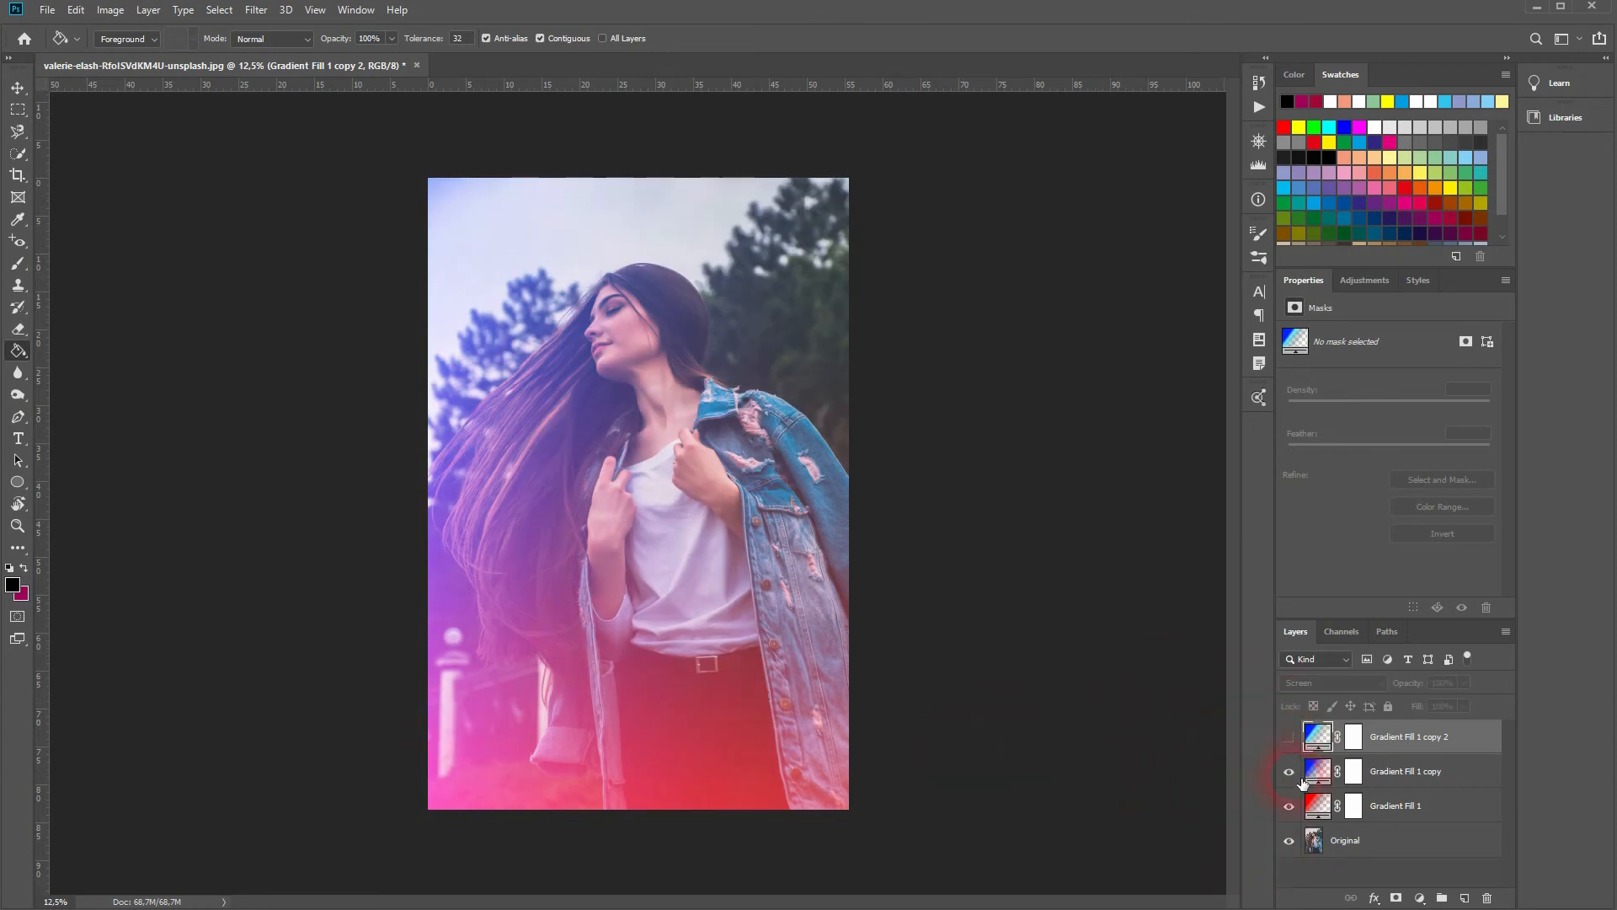
pyautogui.doubleClick(1323, 816)
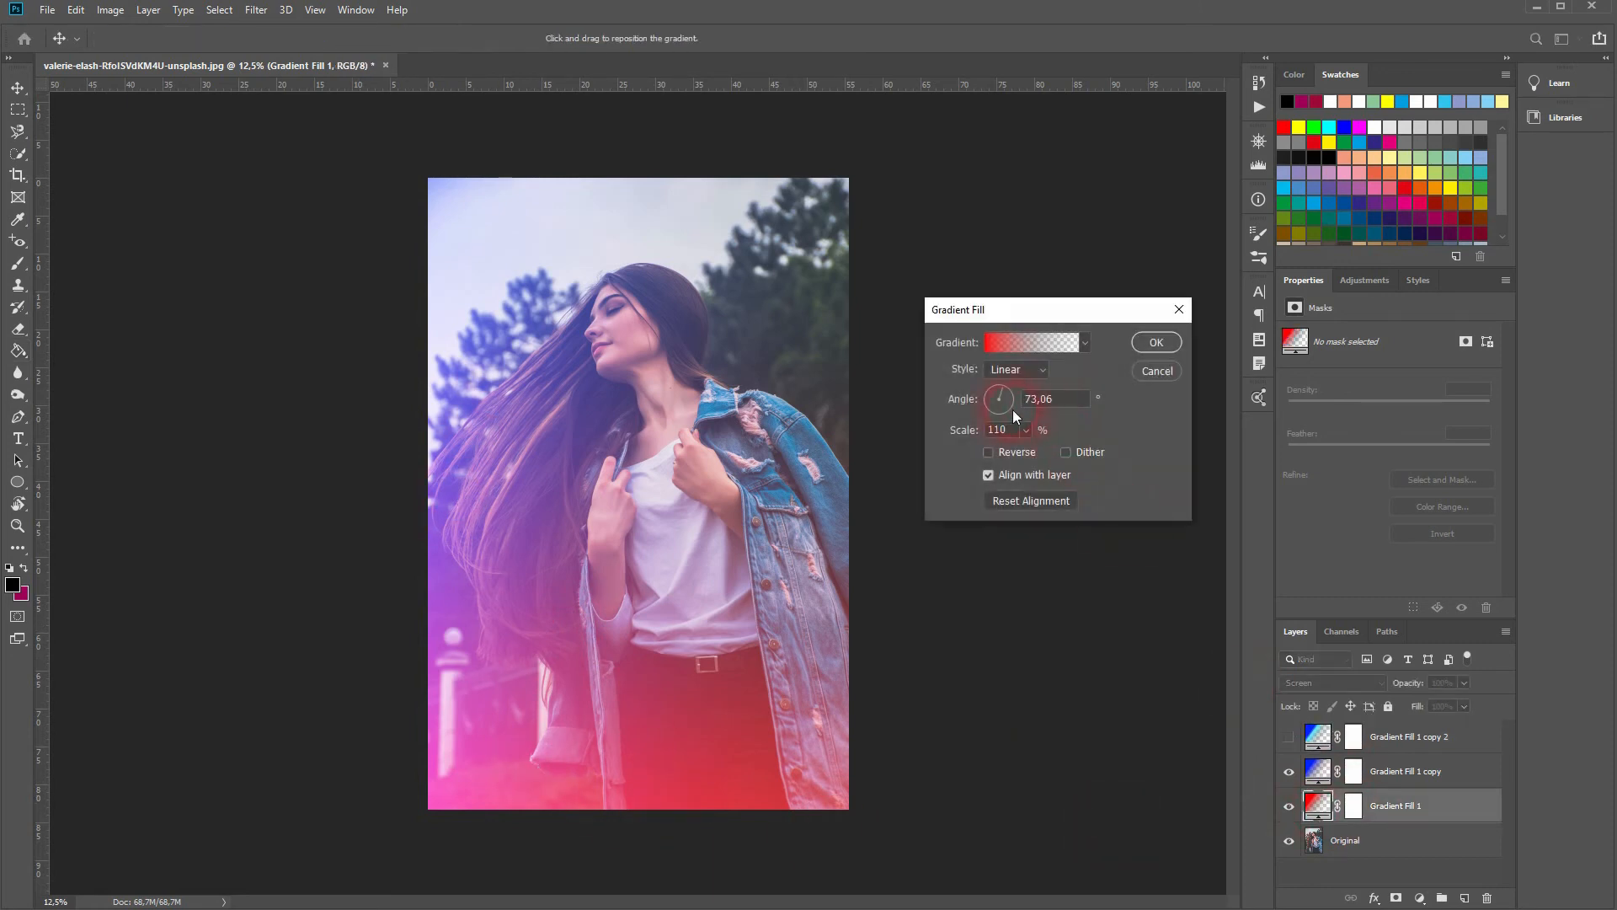
pyautogui.click(1003, 407)
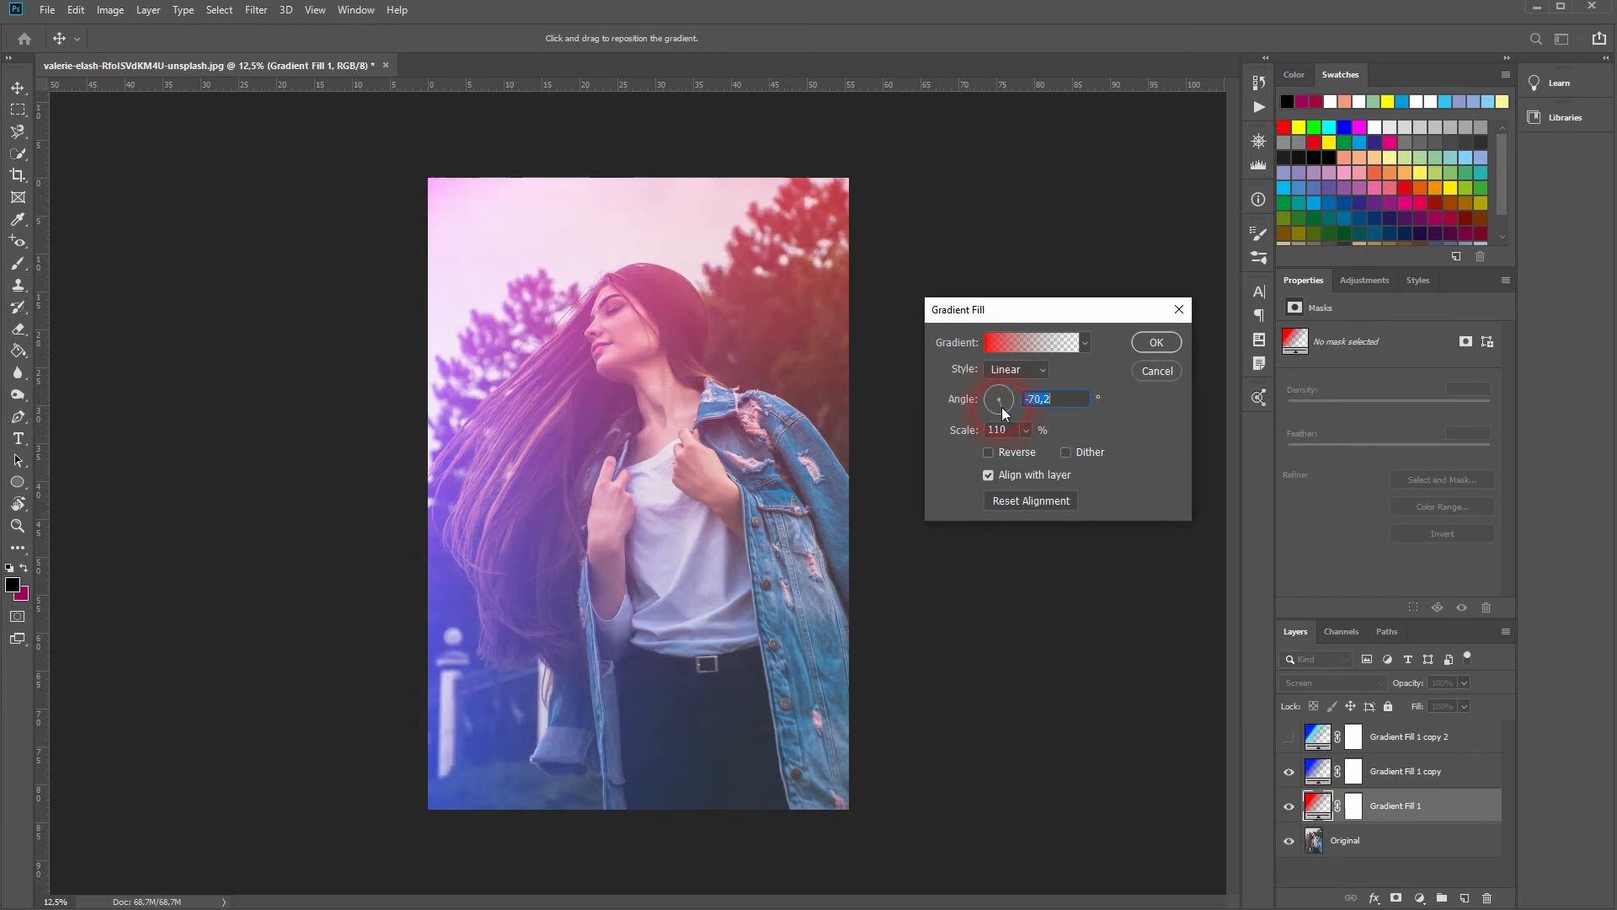
pyautogui.moveTo(1000, 408); pyautogui.dragTo(998, 408)
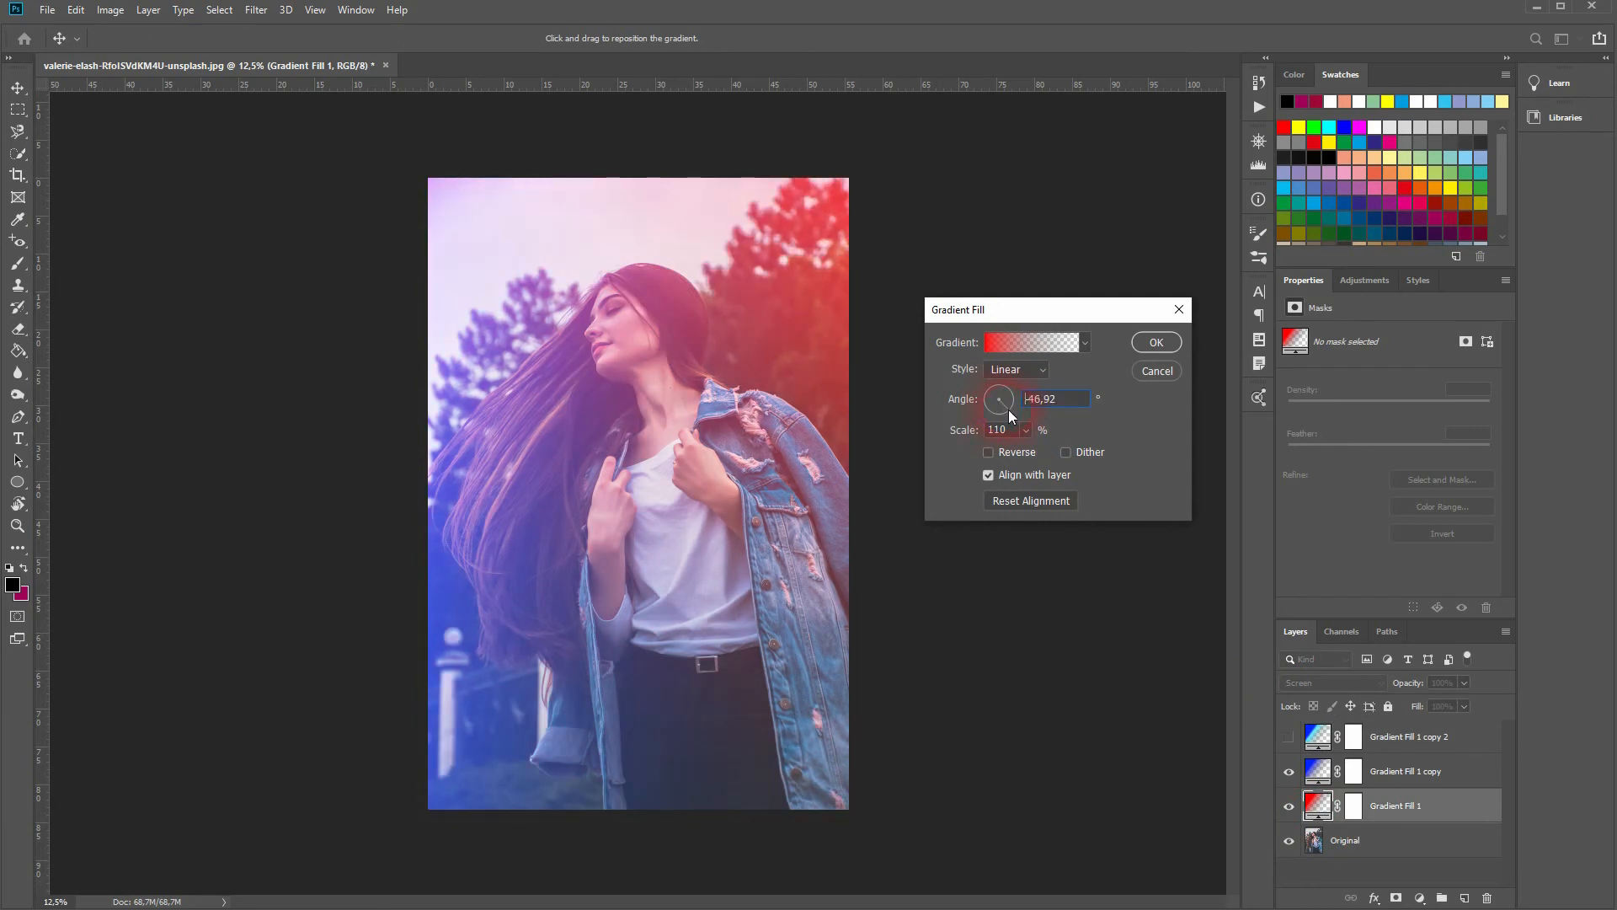
pyautogui.click(1165, 343)
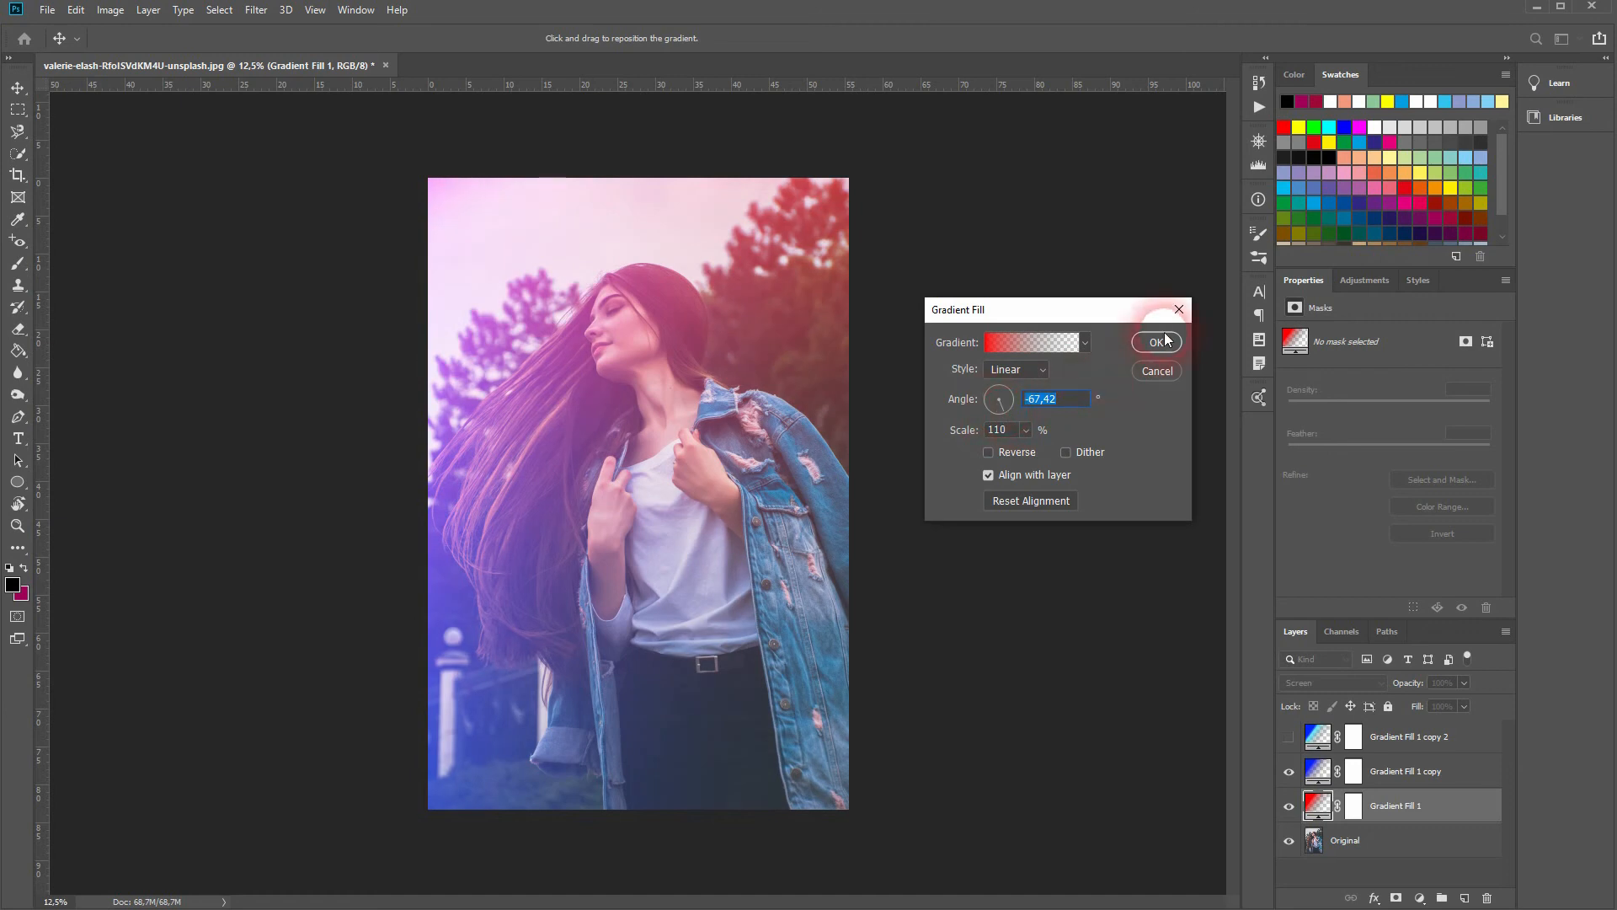
pyautogui.click(1008, 407)
pyautogui.moveTo(1008, 407); pyautogui.dragTo(1002, 411)
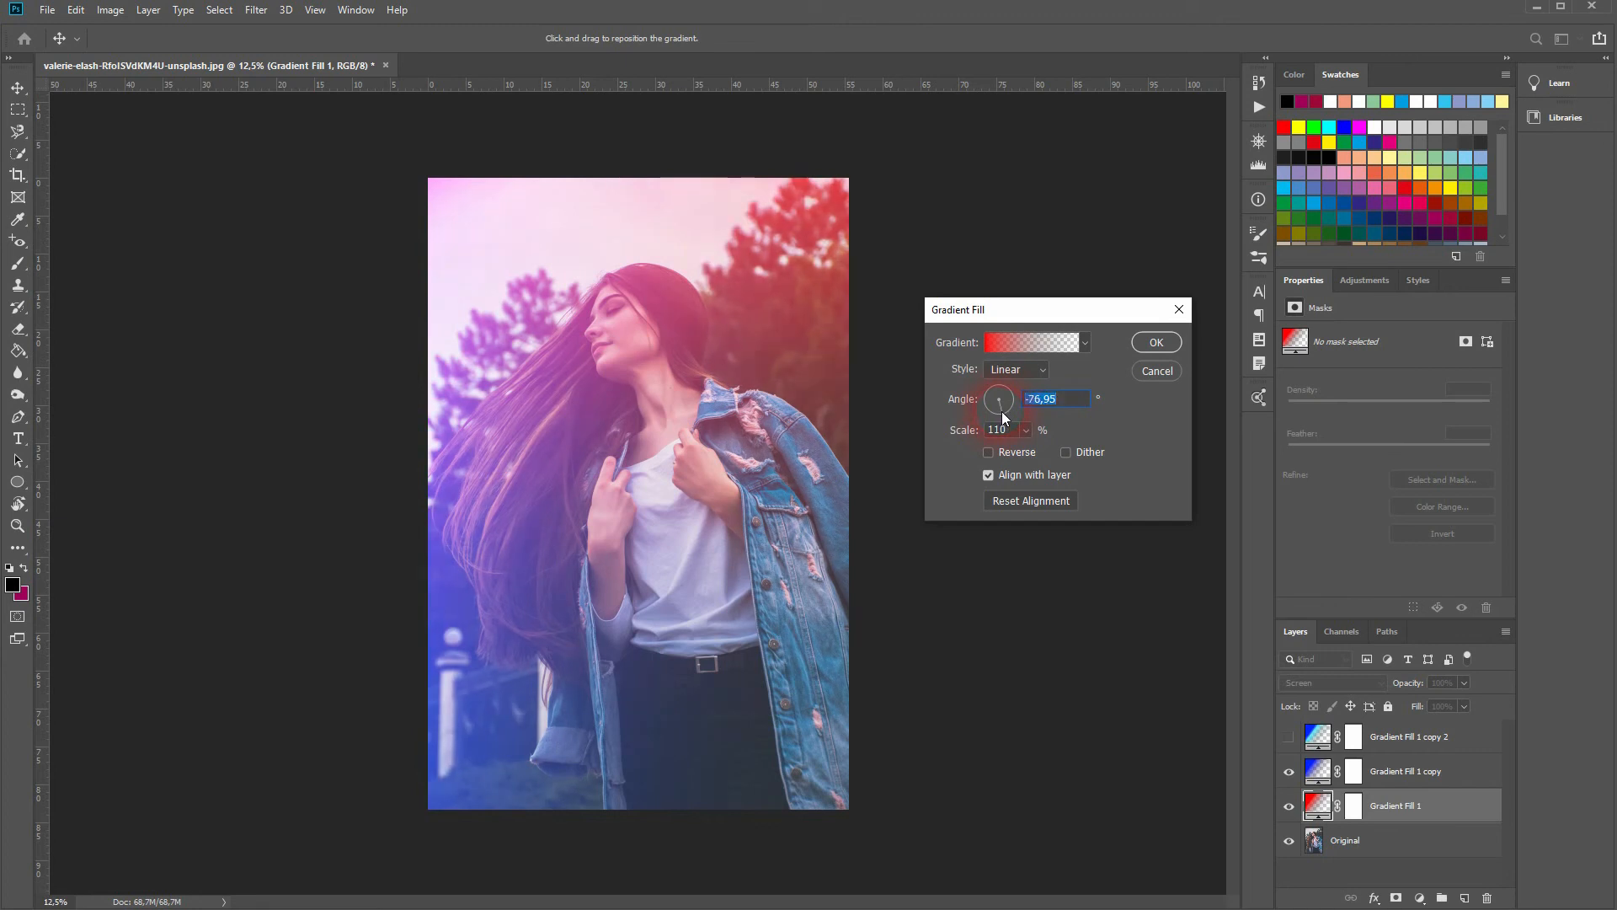
# Set the red gradient's scale to 102% and confirm the fill.
pyautogui.click(1019, 436)
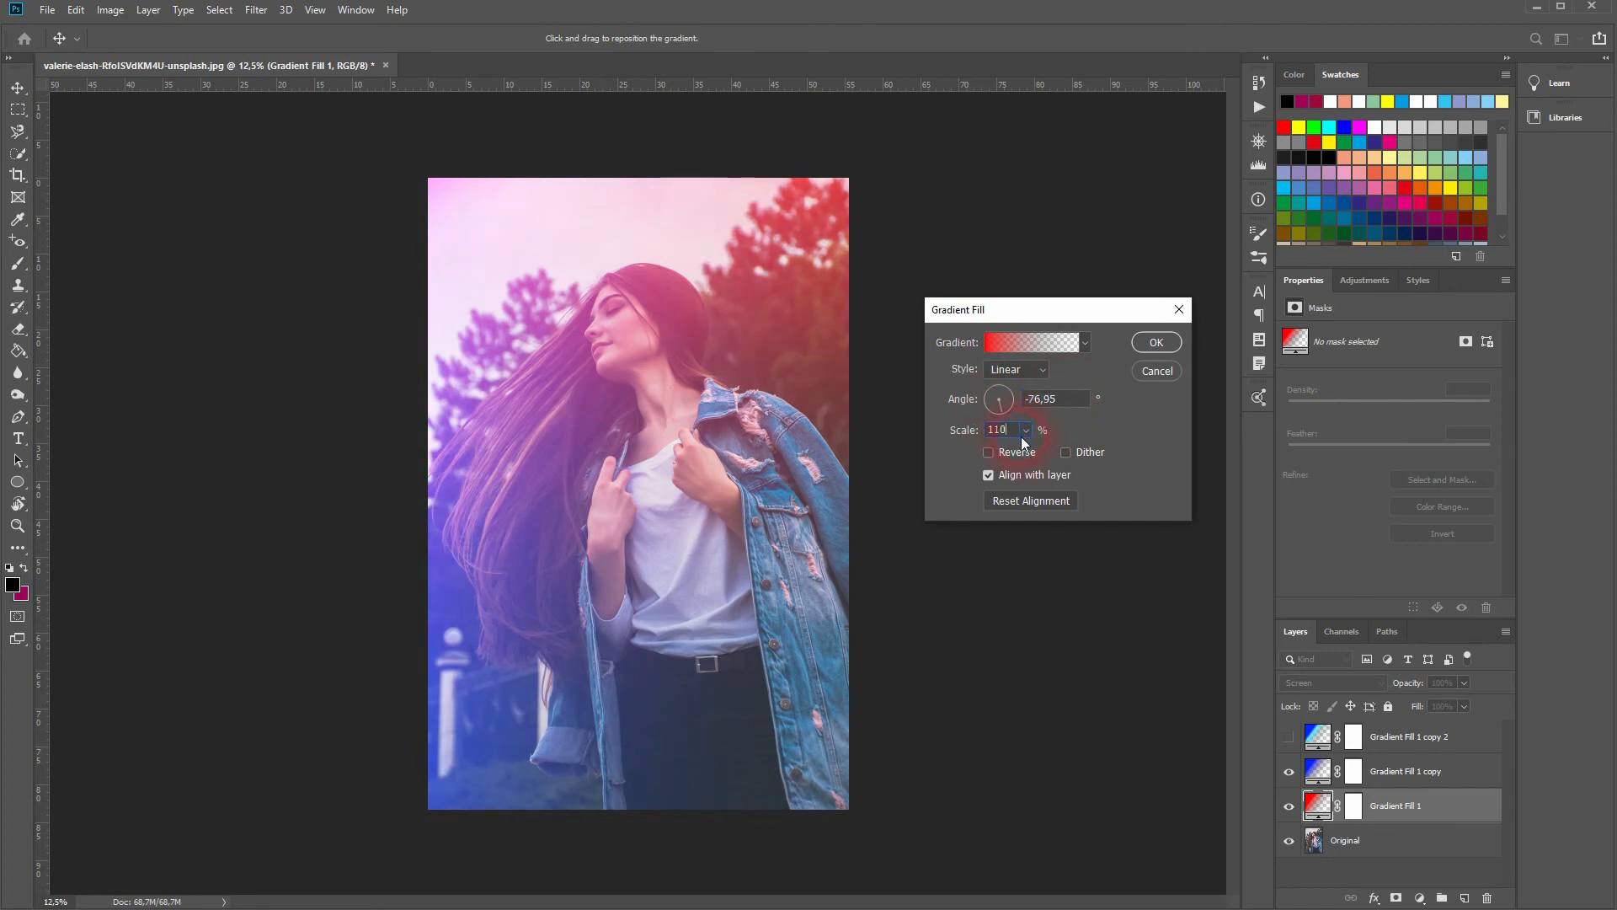
pyautogui.press('Down')
pyautogui.press('Down')
pyautogui.press('Down')
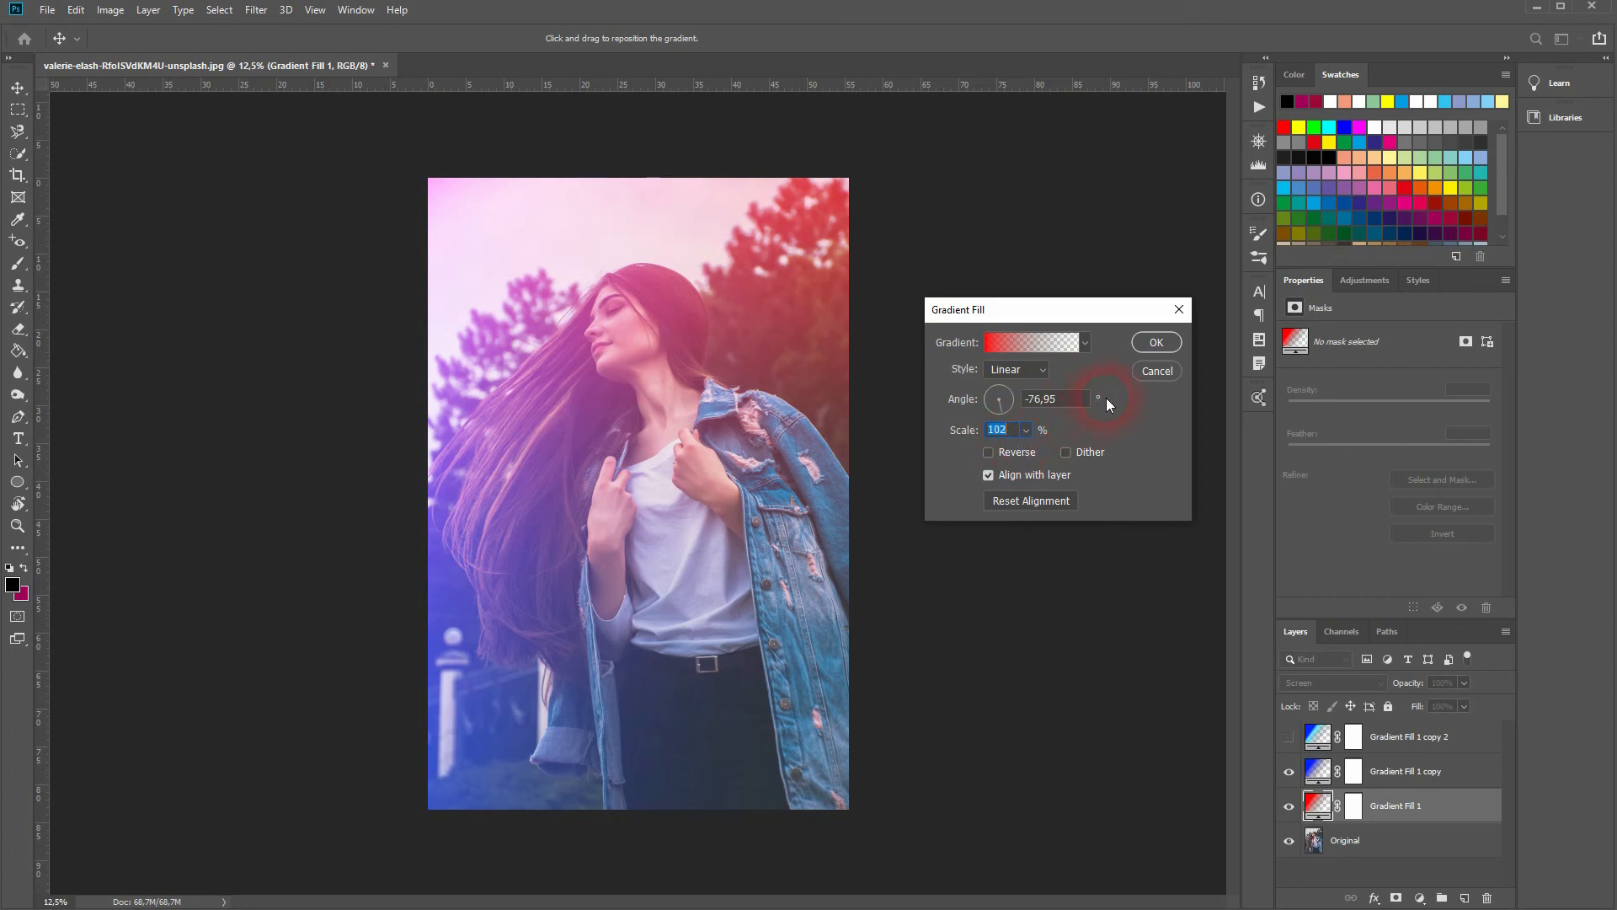
pyautogui.click(1156, 343)
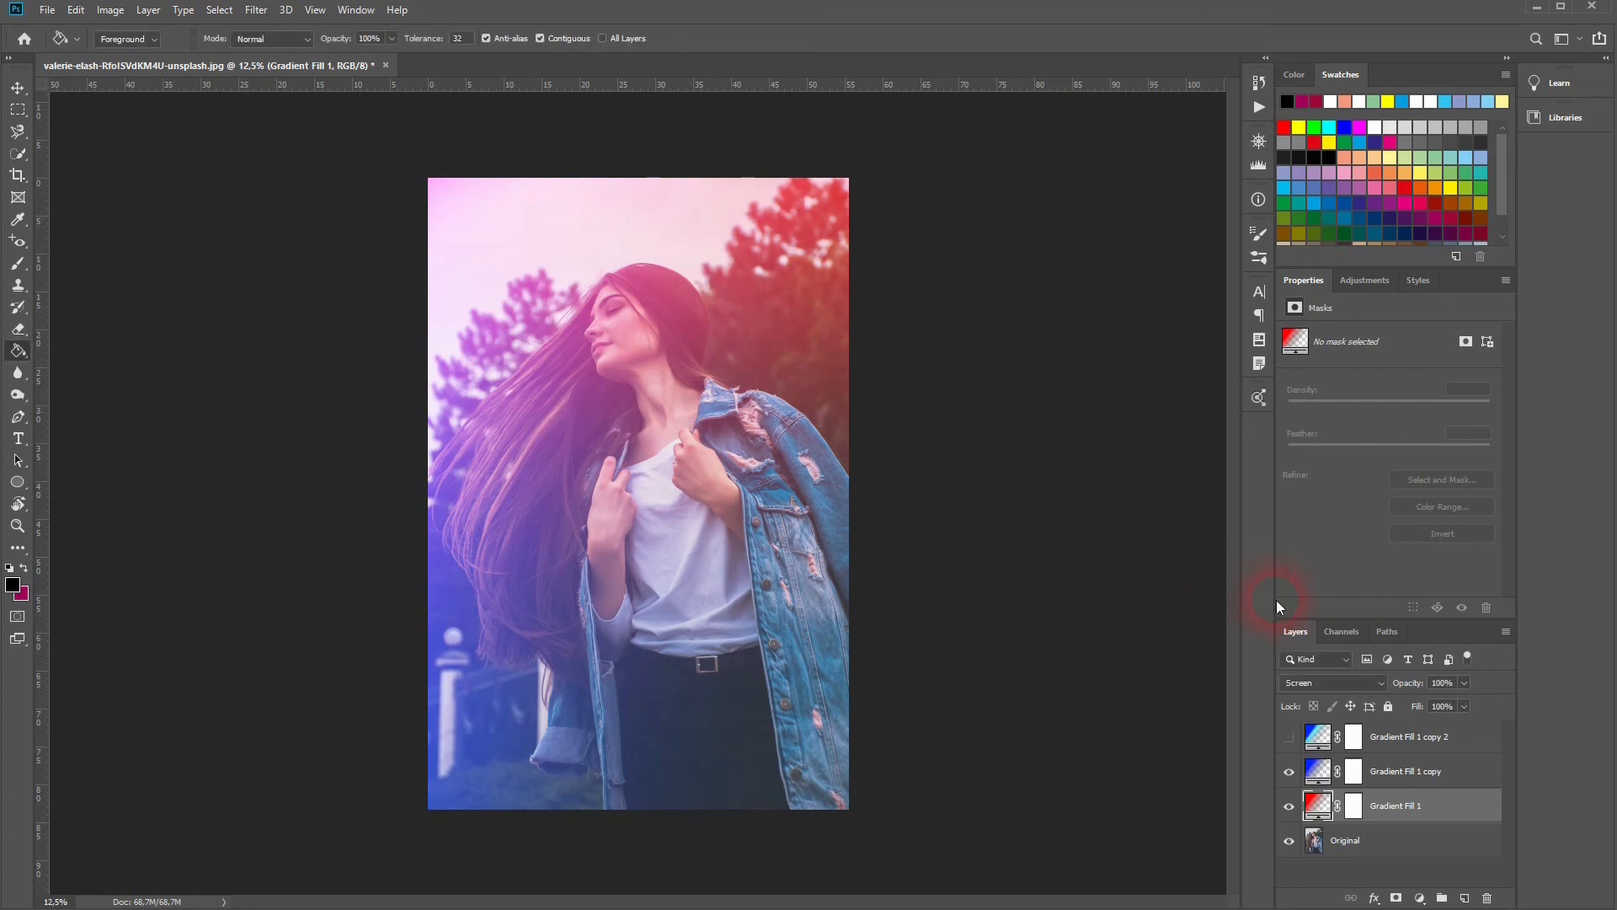
# Rotate the blue gradient fill of the Gradient Fill 1 copy layer to about -24° and confirm it.
pyautogui.doubleClick(1318, 771)
pyautogui.click(1009, 394)
pyautogui.moveTo(1009, 392); pyautogui.dragTo(1009, 401)
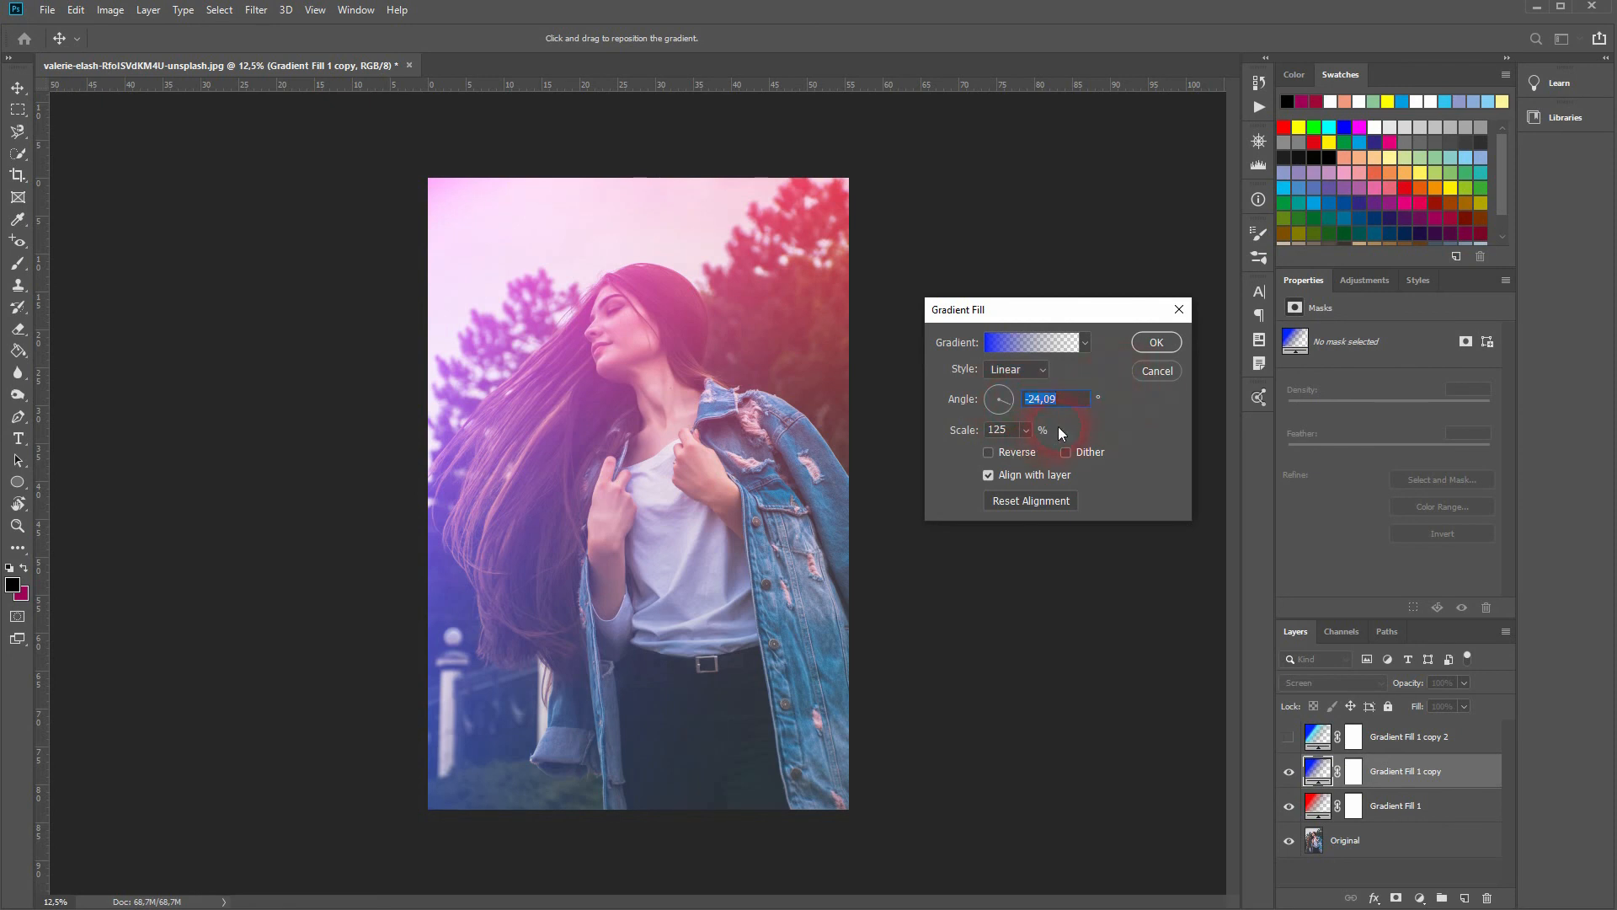
pyautogui.click(1156, 342)
# Compare the photo with and without the blue gradient, the red gradient, and all gradient layers together.
pyautogui.click(1289, 772)
pyautogui.click(1289, 772)
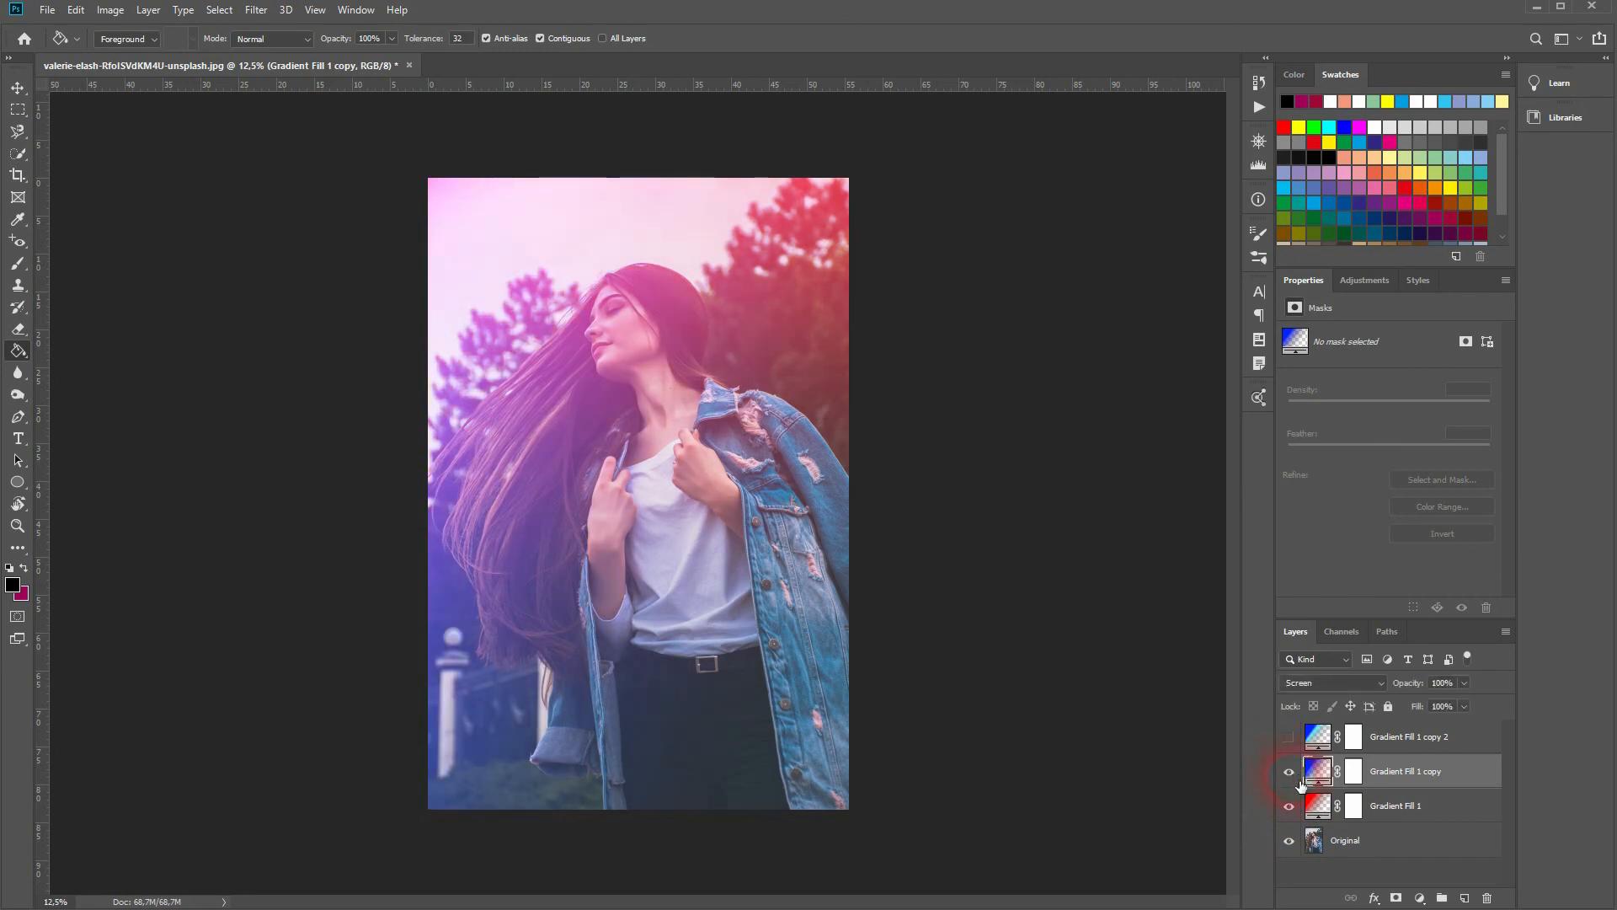
pyautogui.click(1289, 806)
pyautogui.click(1289, 806)
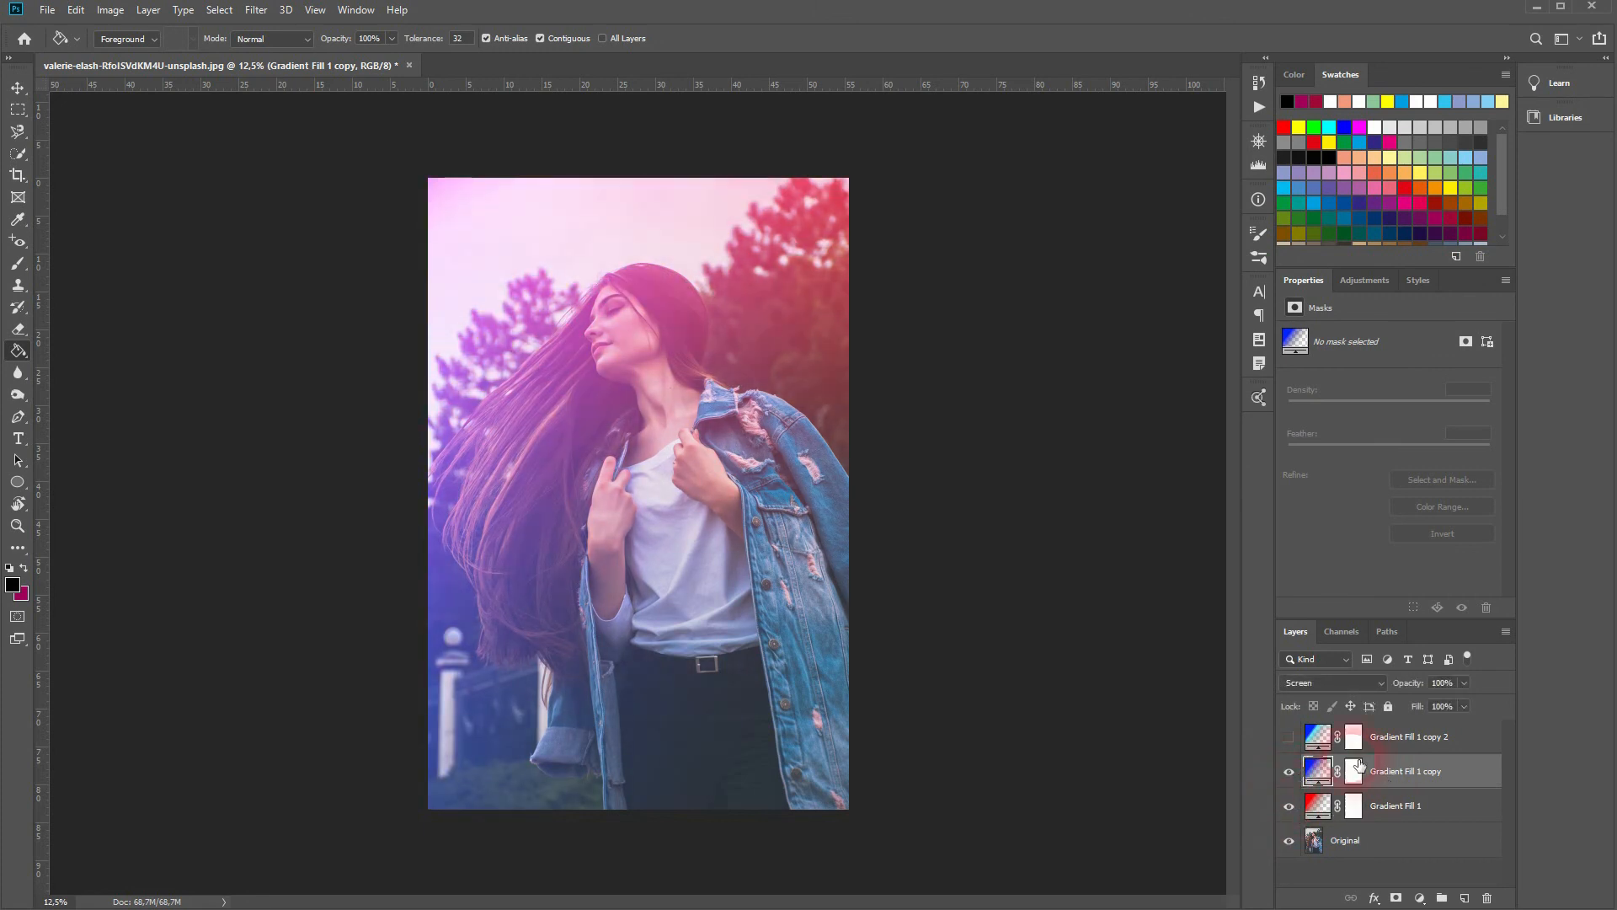
pyautogui.keyDown('alt'); pyautogui.click(1293, 852); pyautogui.keyUp('alt')
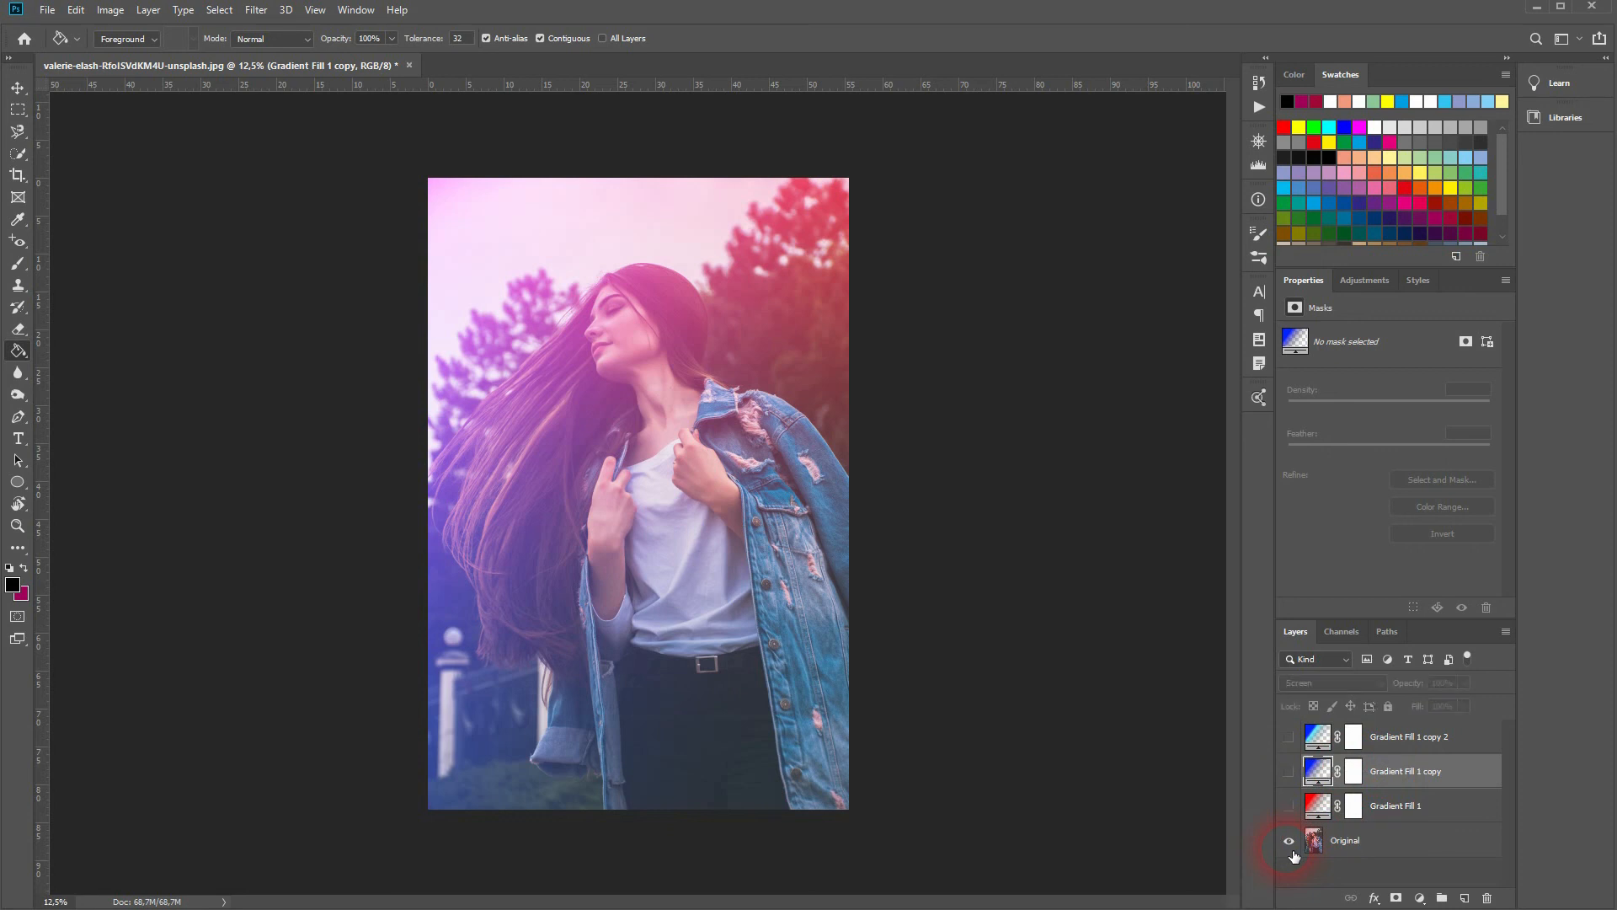
pyautogui.keyDown('alt'); pyautogui.click(1292, 853); pyautogui.keyUp('alt')
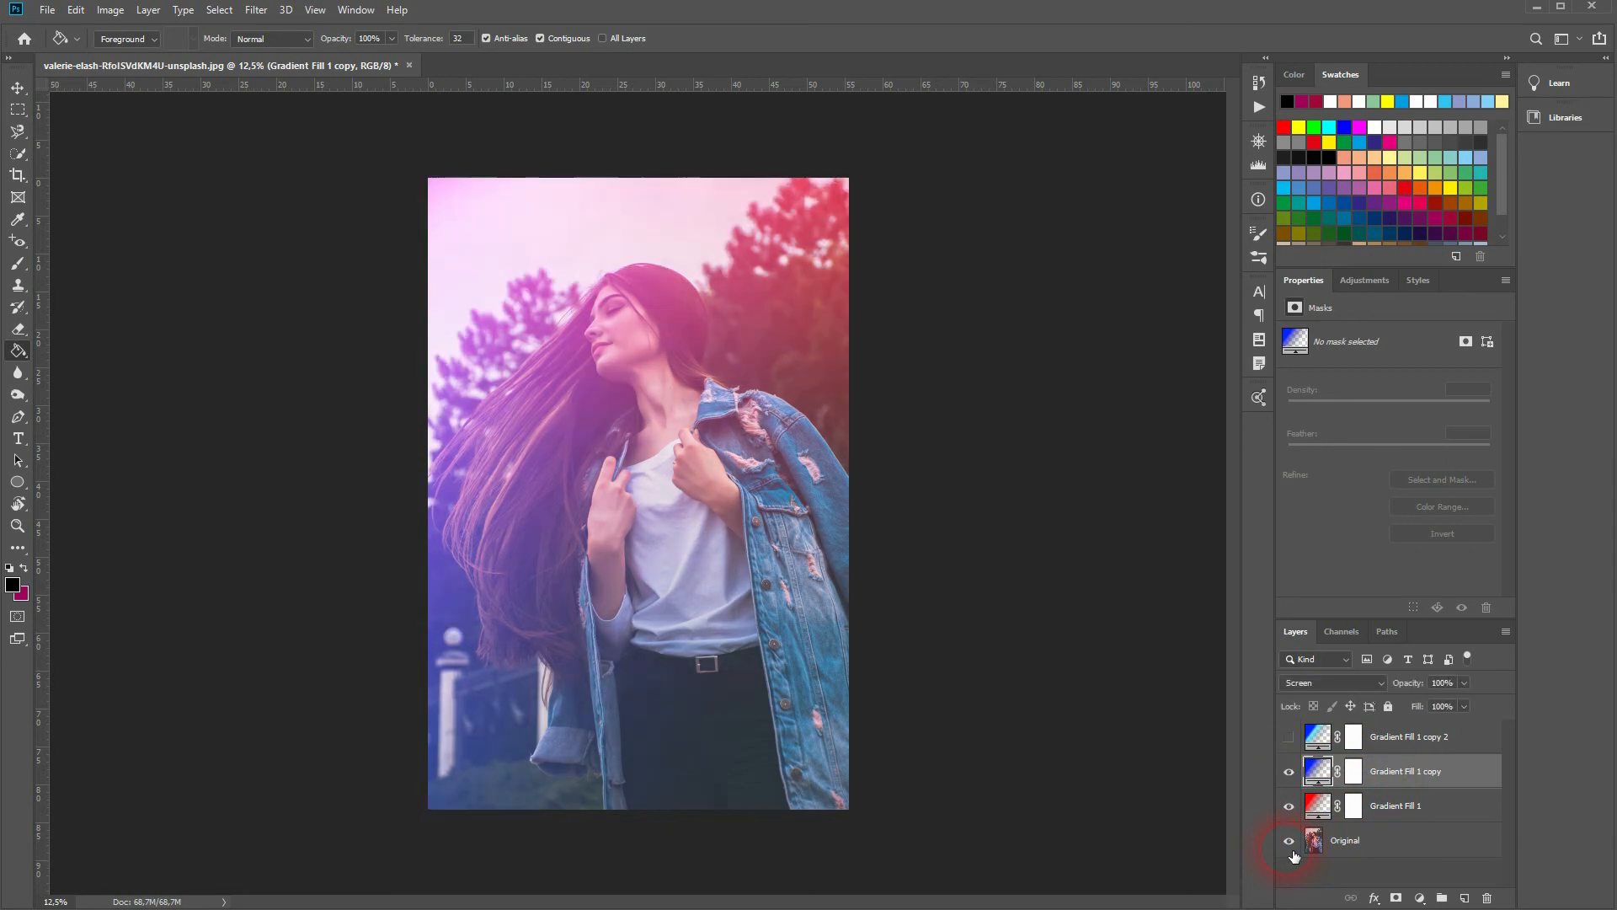